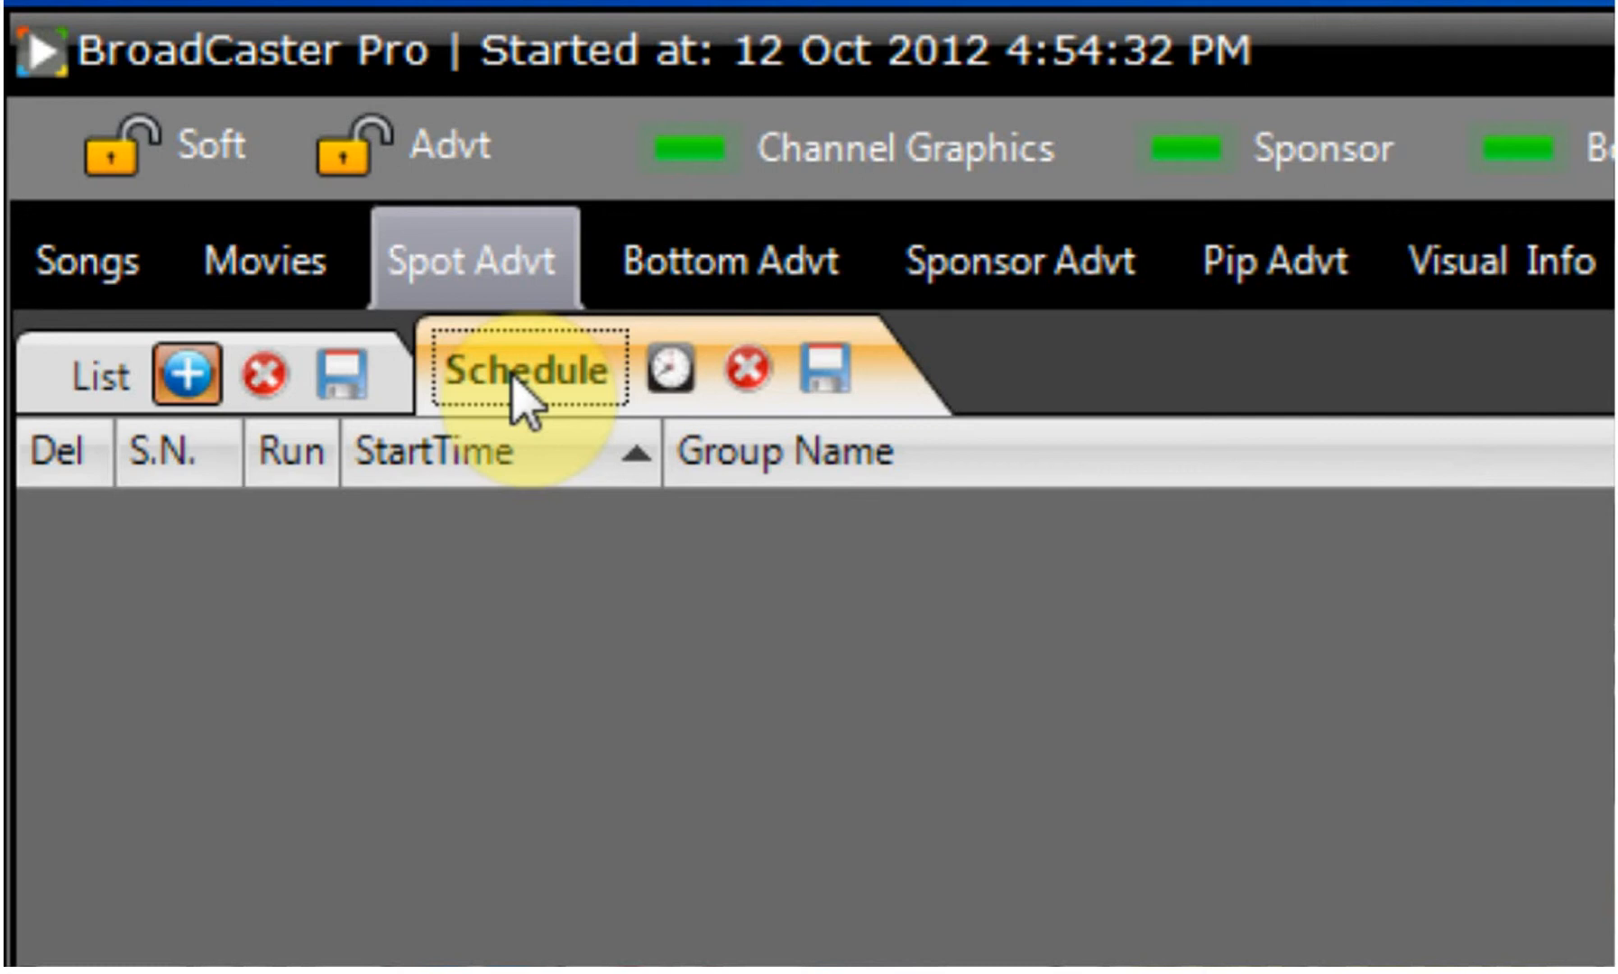
Add the Audi, BMW, Reliance Digital, Samsung_Galaxy_S_III and Sony Bravia videos from D:\Spot Advertisements to the spot advert list
click(97, 374)
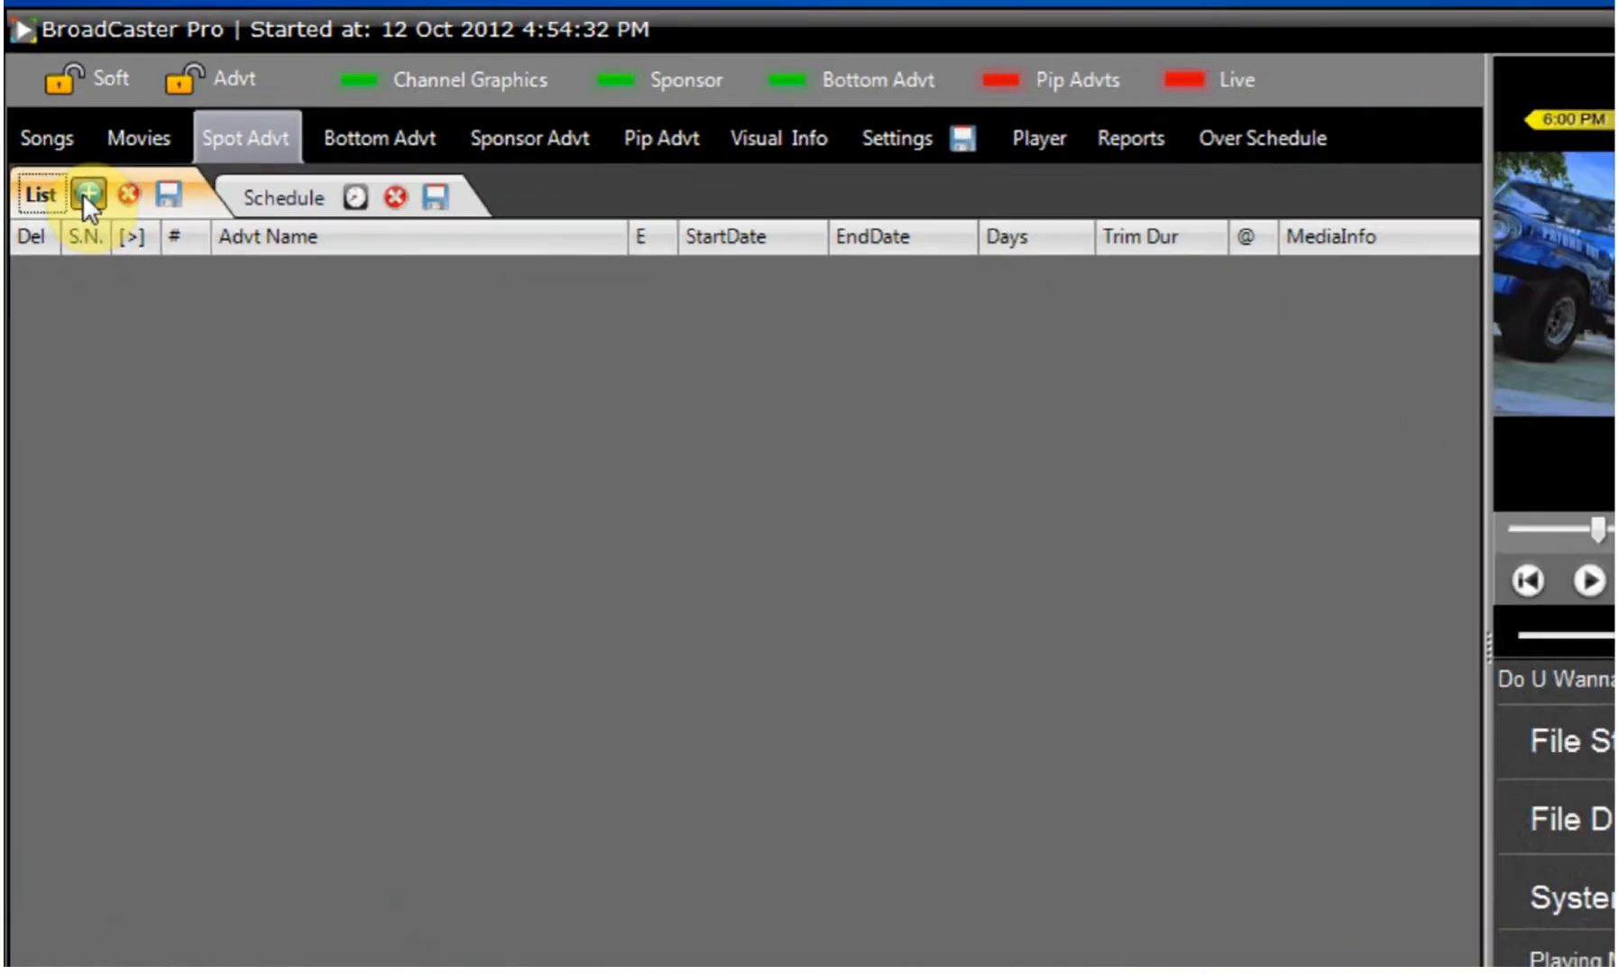
click(73, 165)
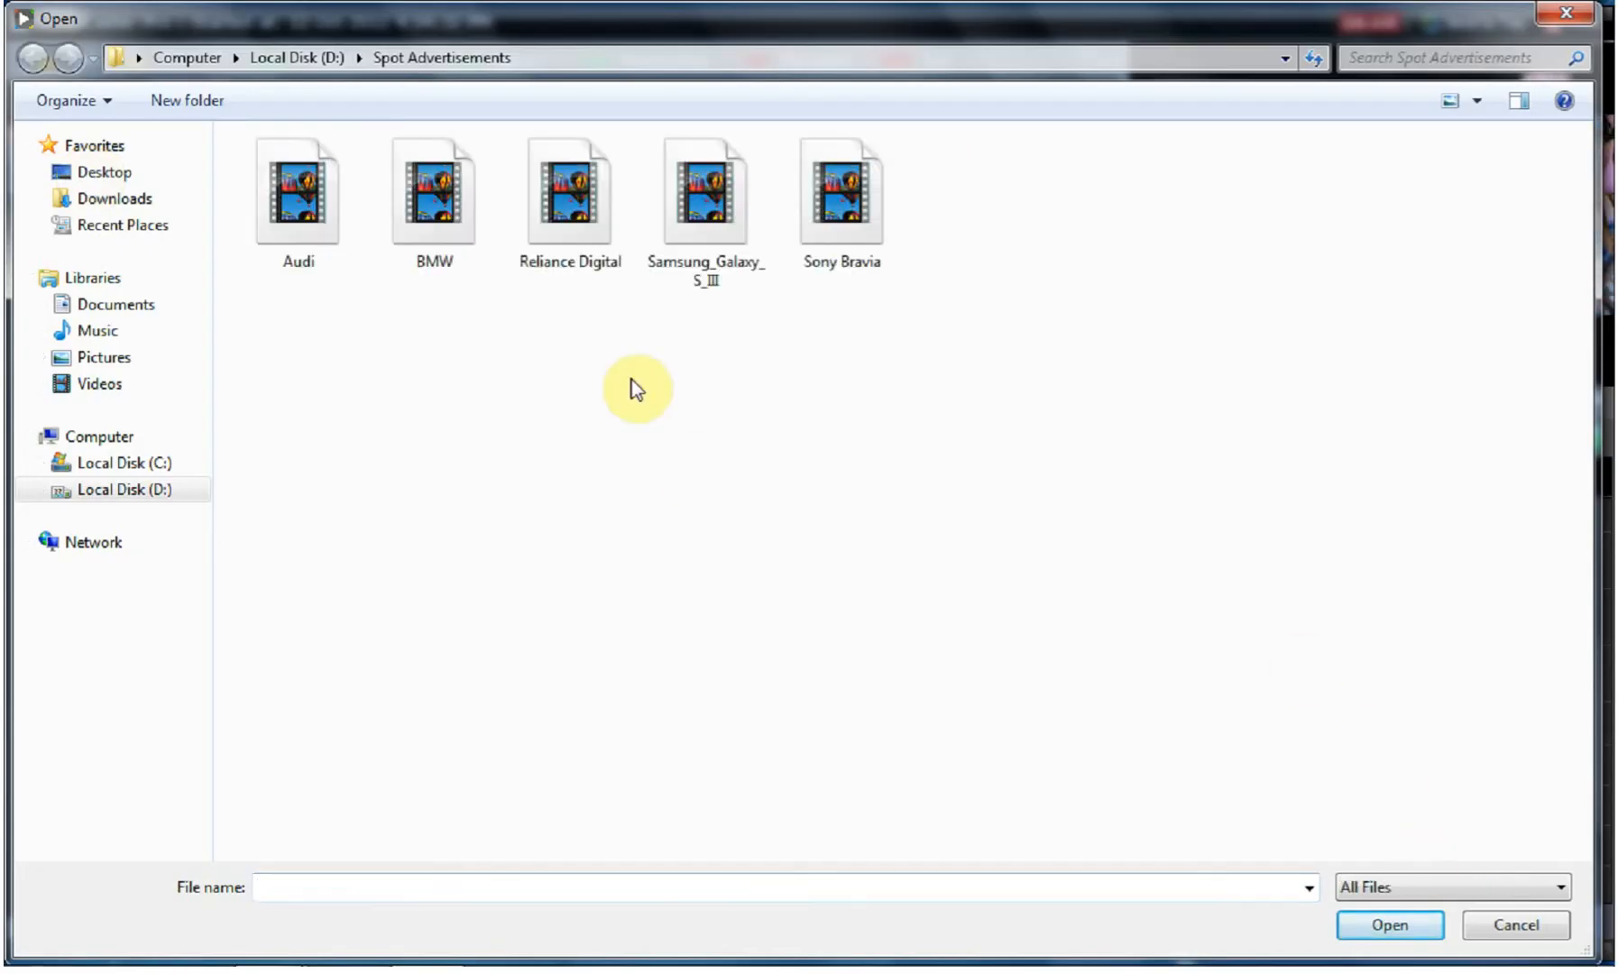
drag(972, 402, 299, 144)
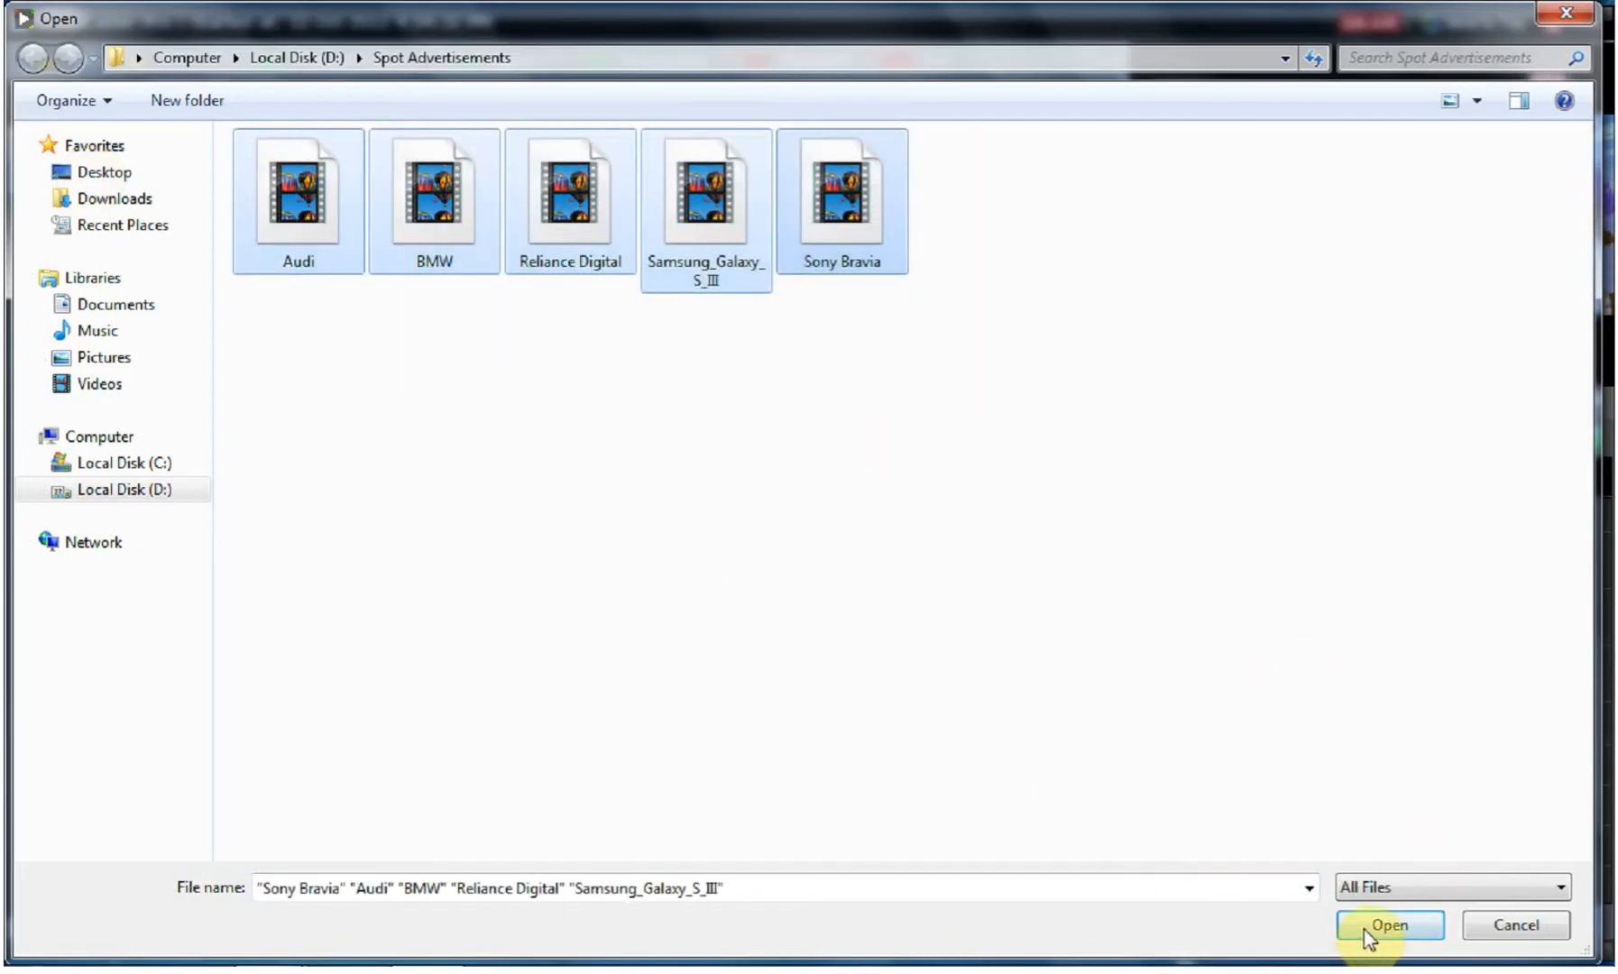
click(1382, 929)
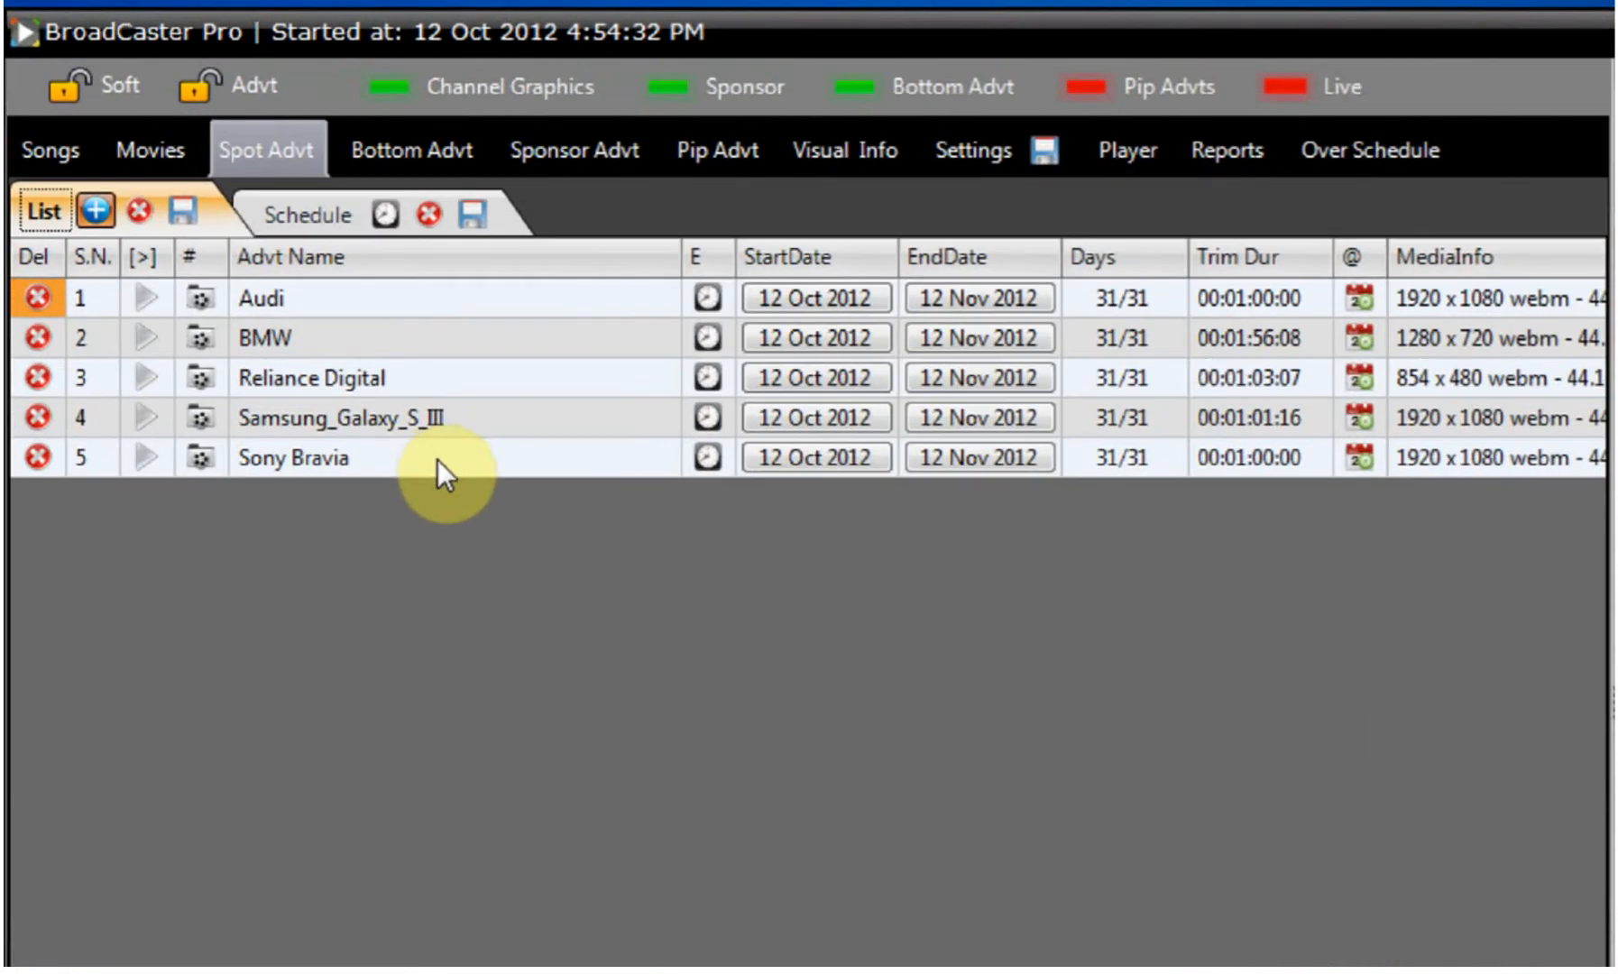
click(436, 452)
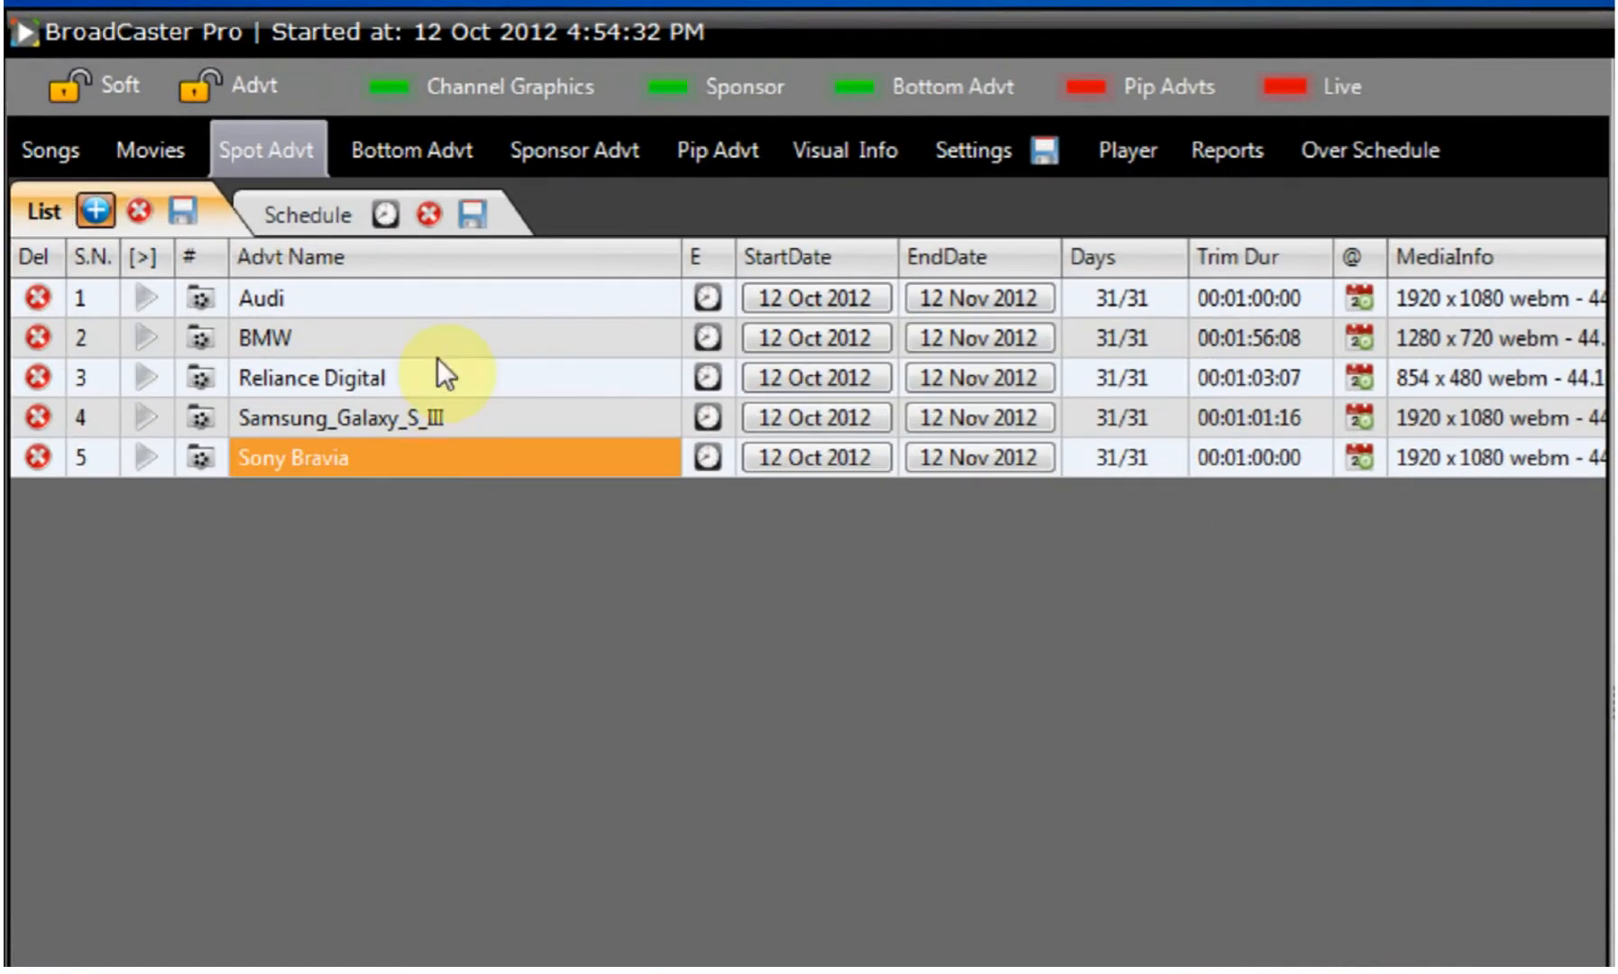
click(358, 306)
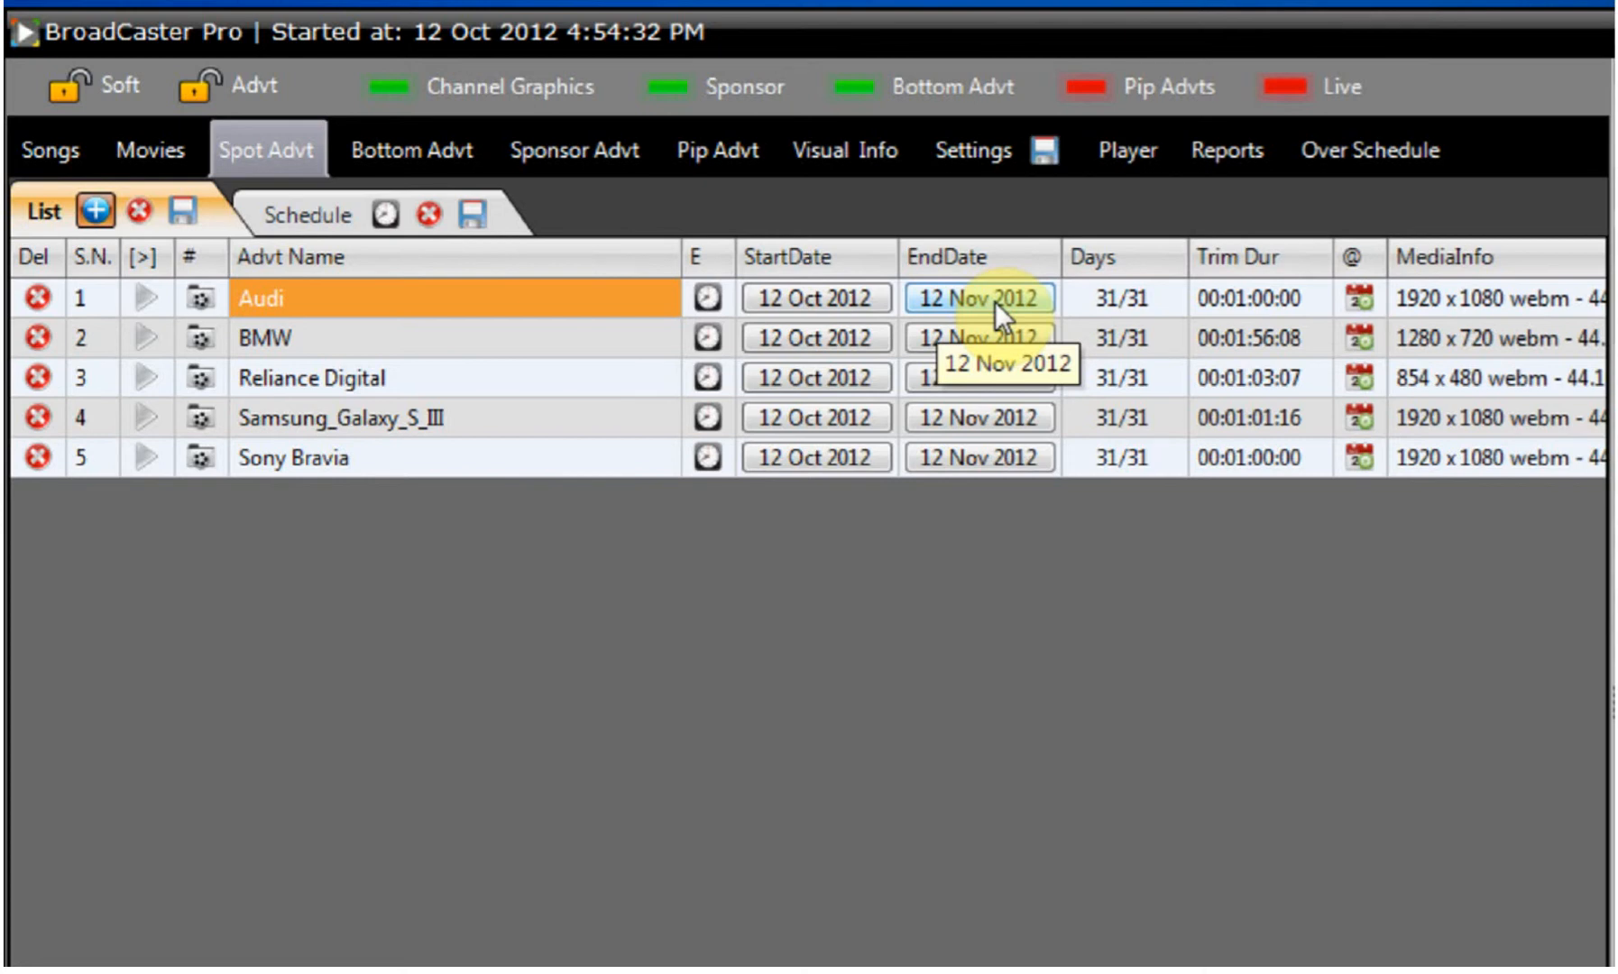
click(1085, 301)
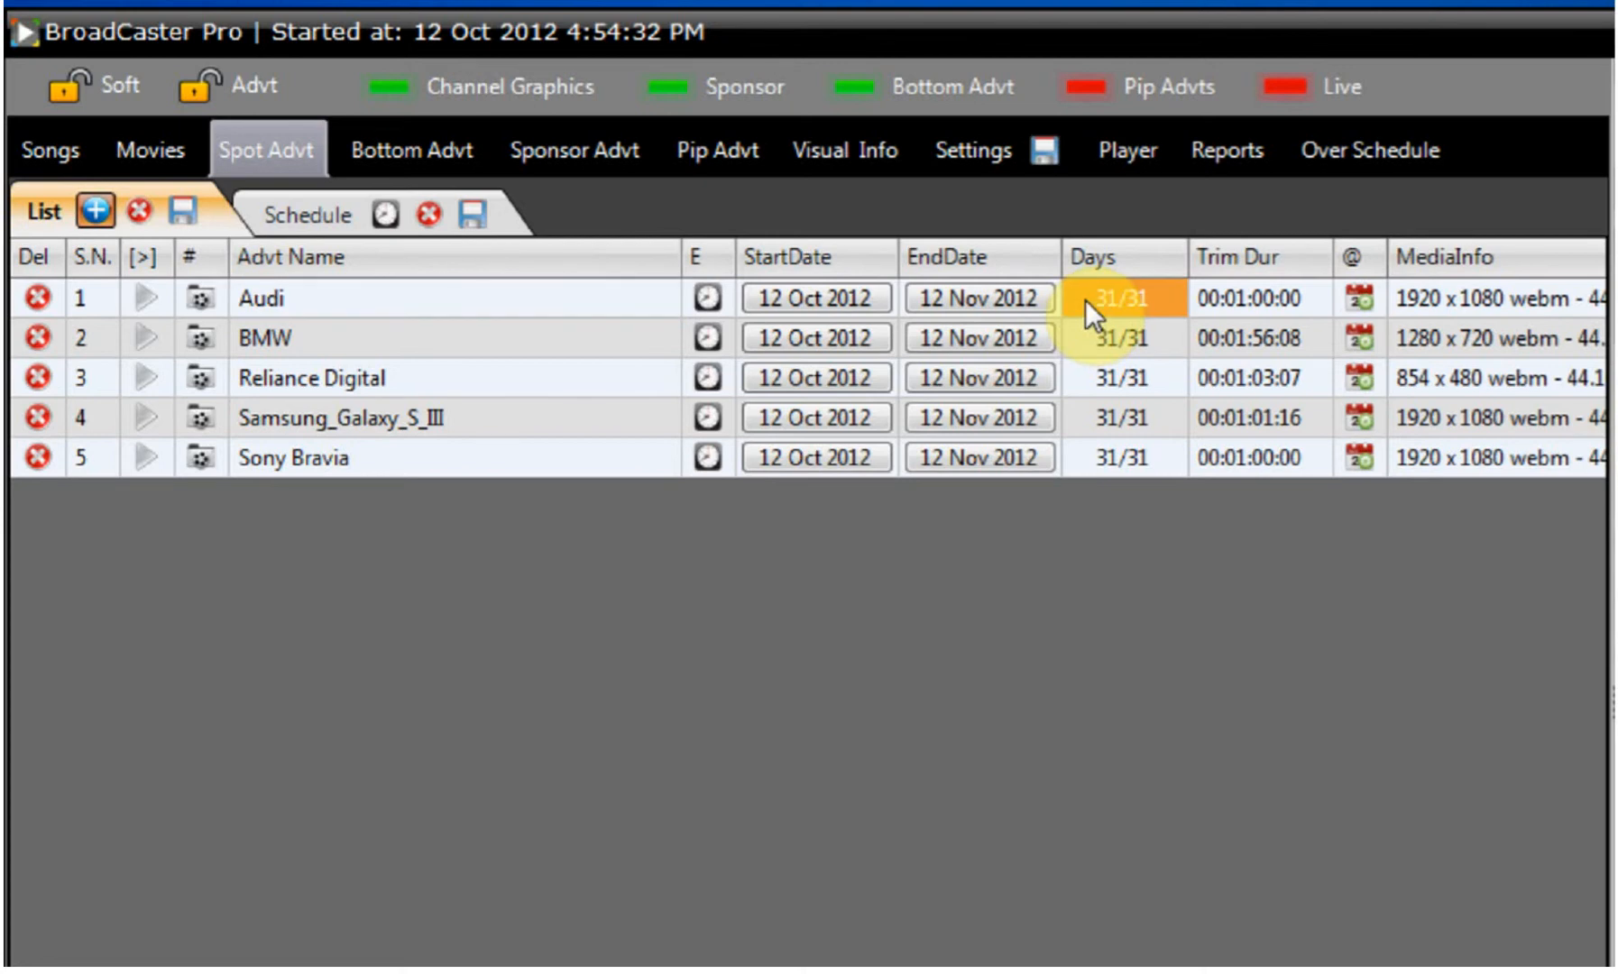
Set the Audi advert's end date to 1 November 2012 and save the advert list
click(965, 301)
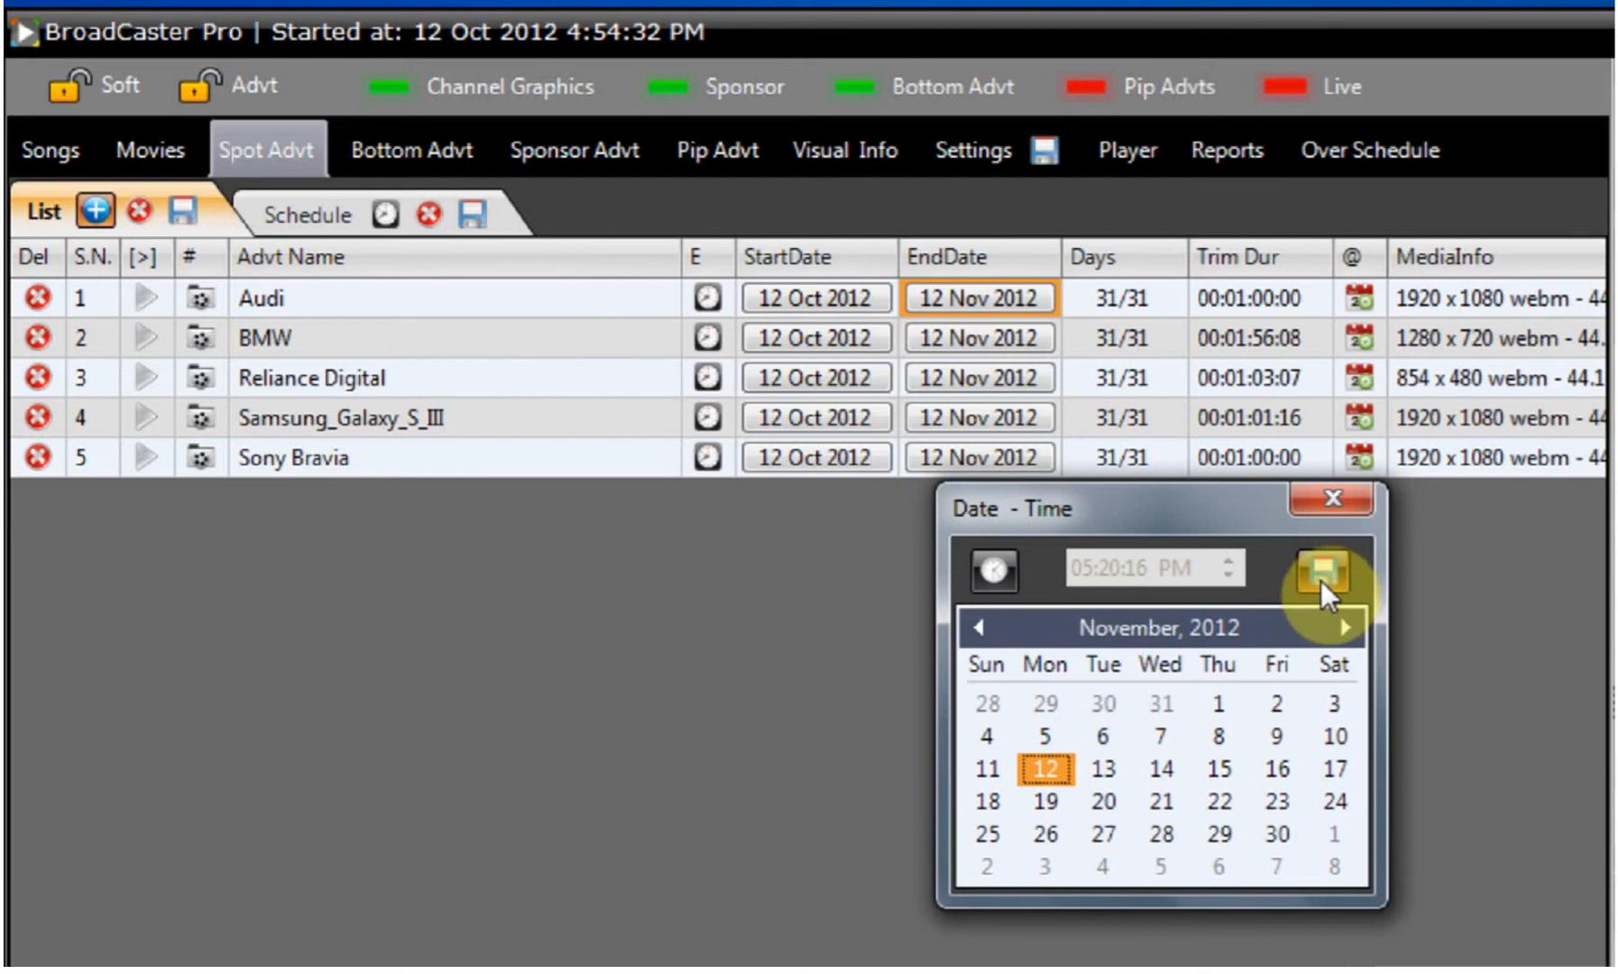
click(1216, 705)
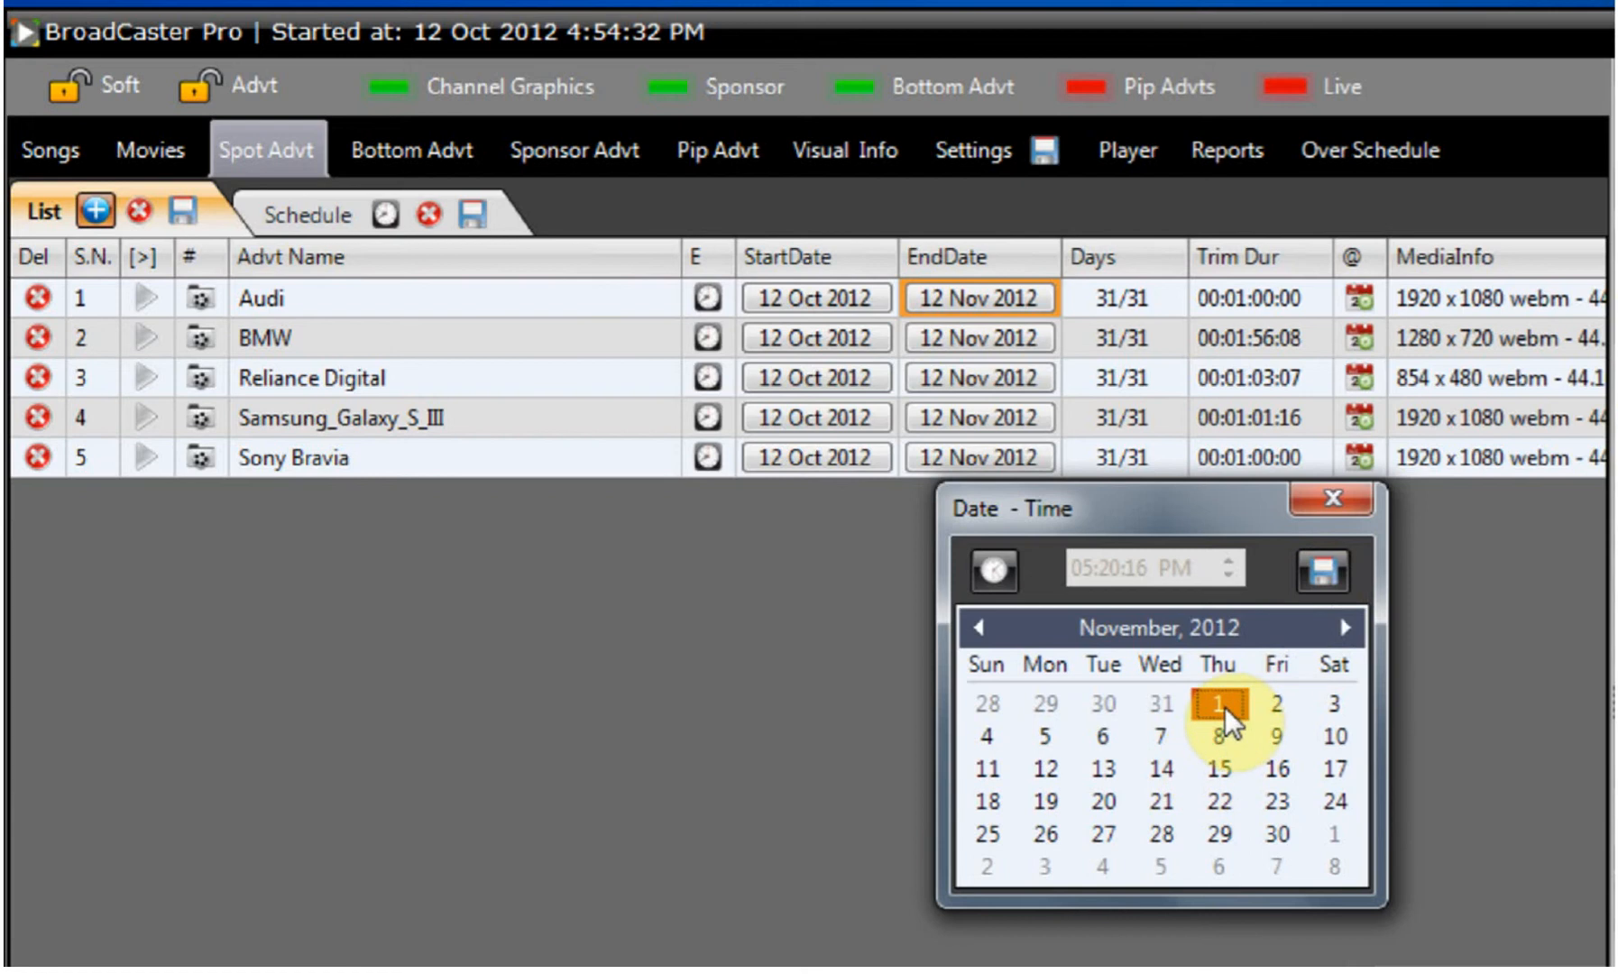
click(1320, 569)
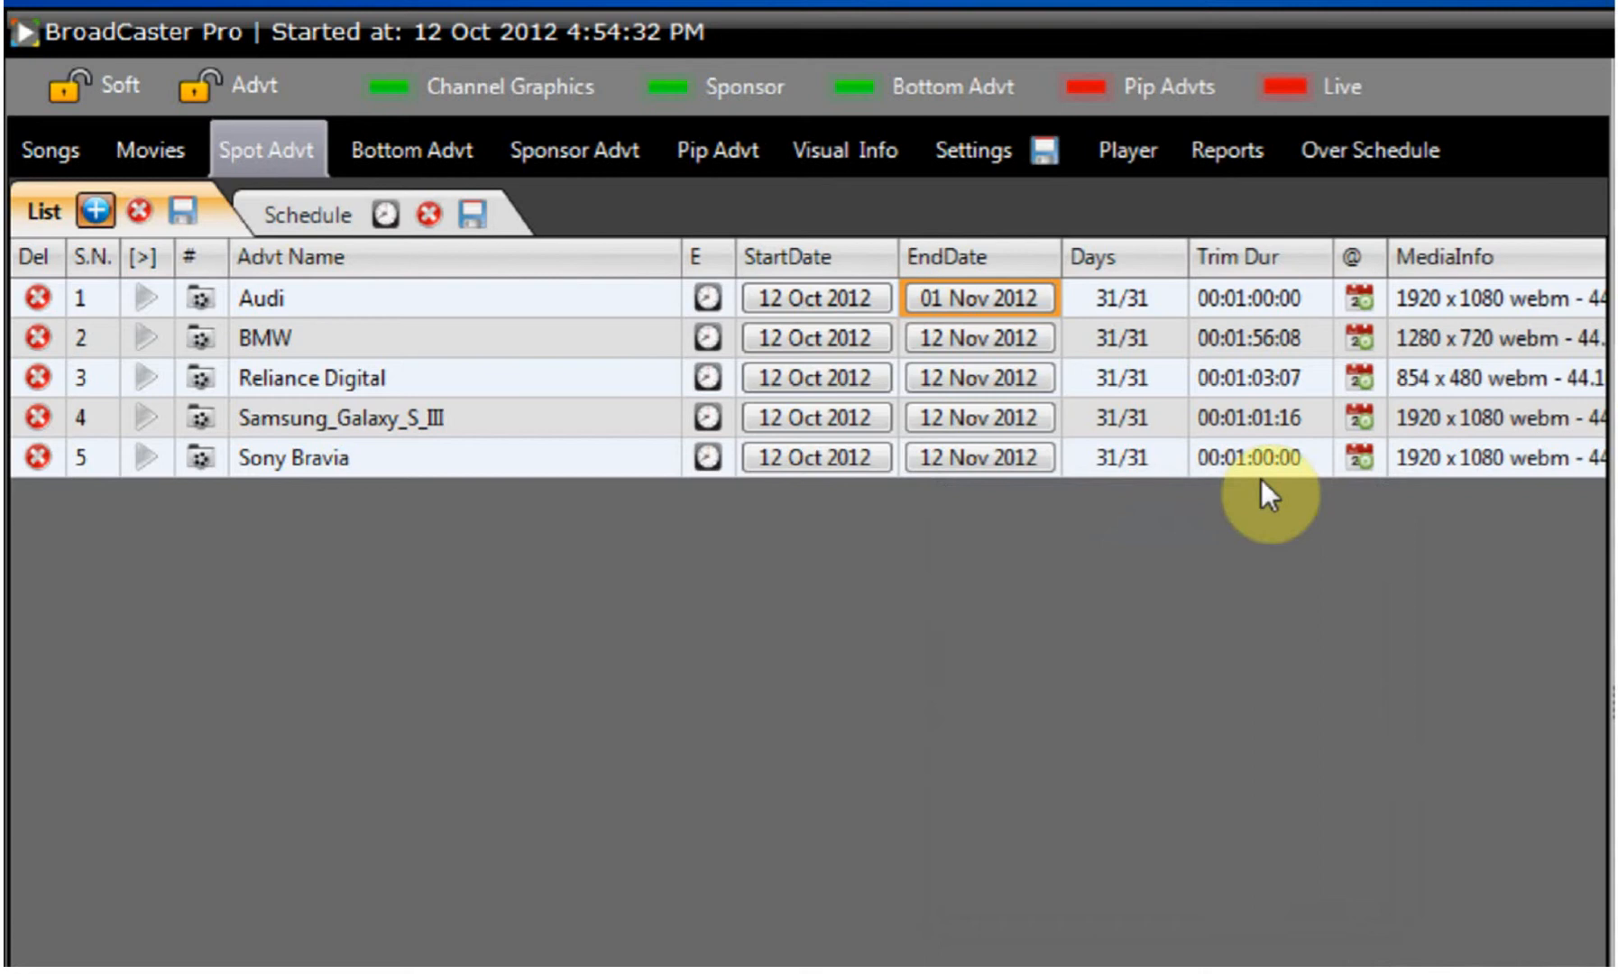
click(188, 222)
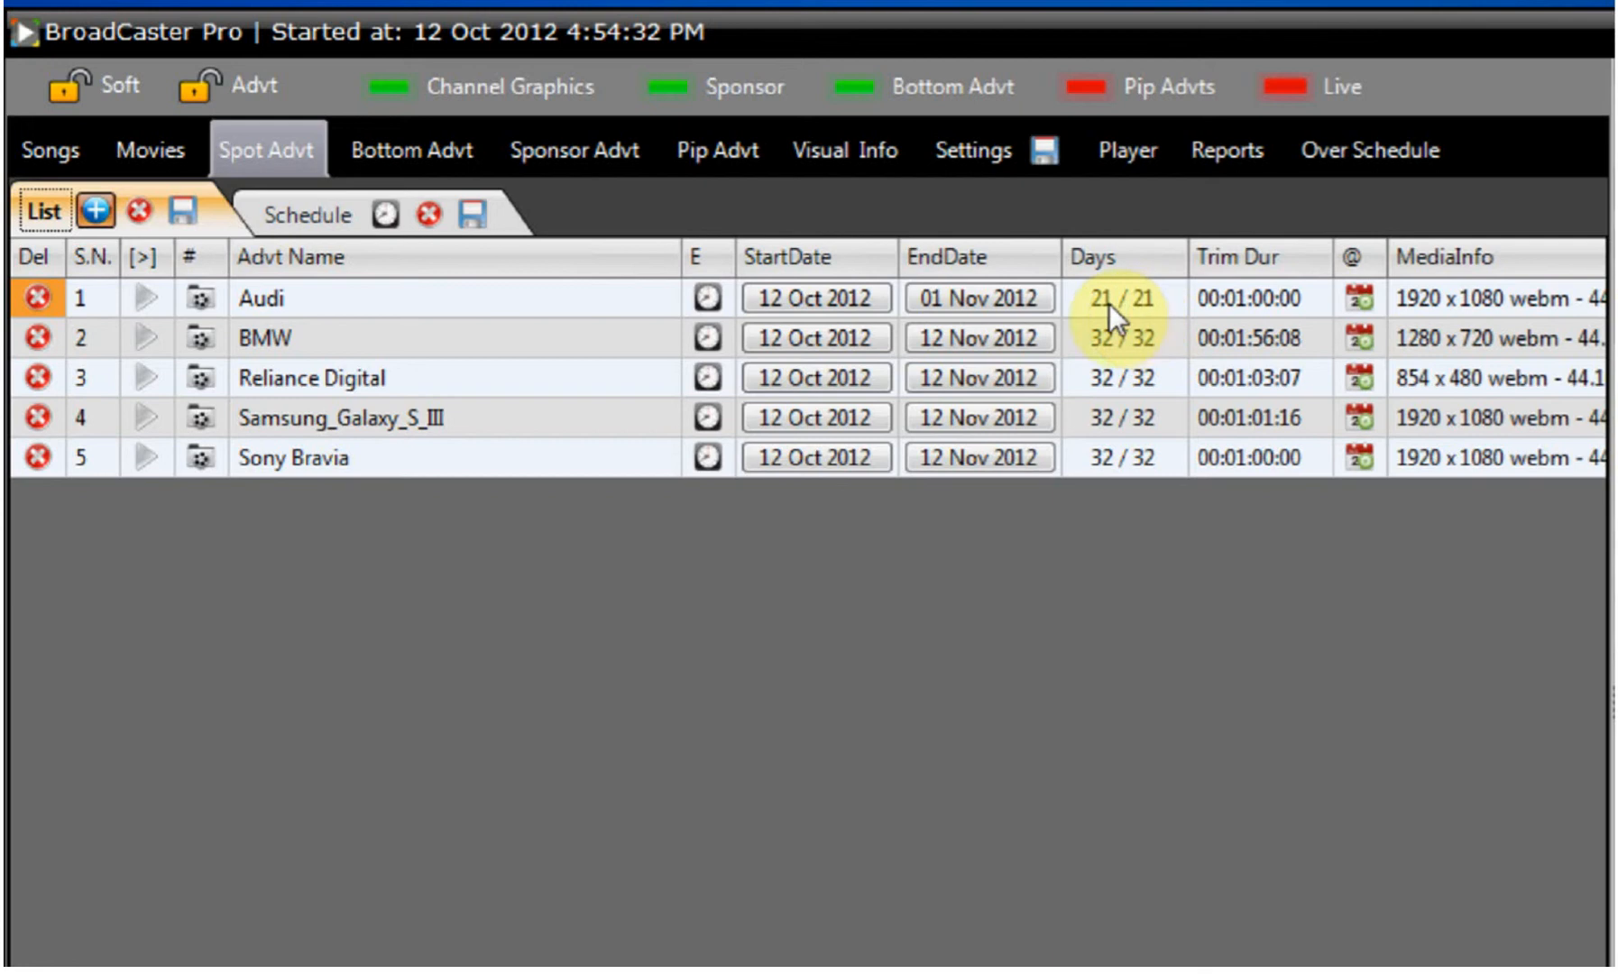
Examine the adverts' trim duration, media info, start and end marks, duration and file path in the list
click(1250, 303)
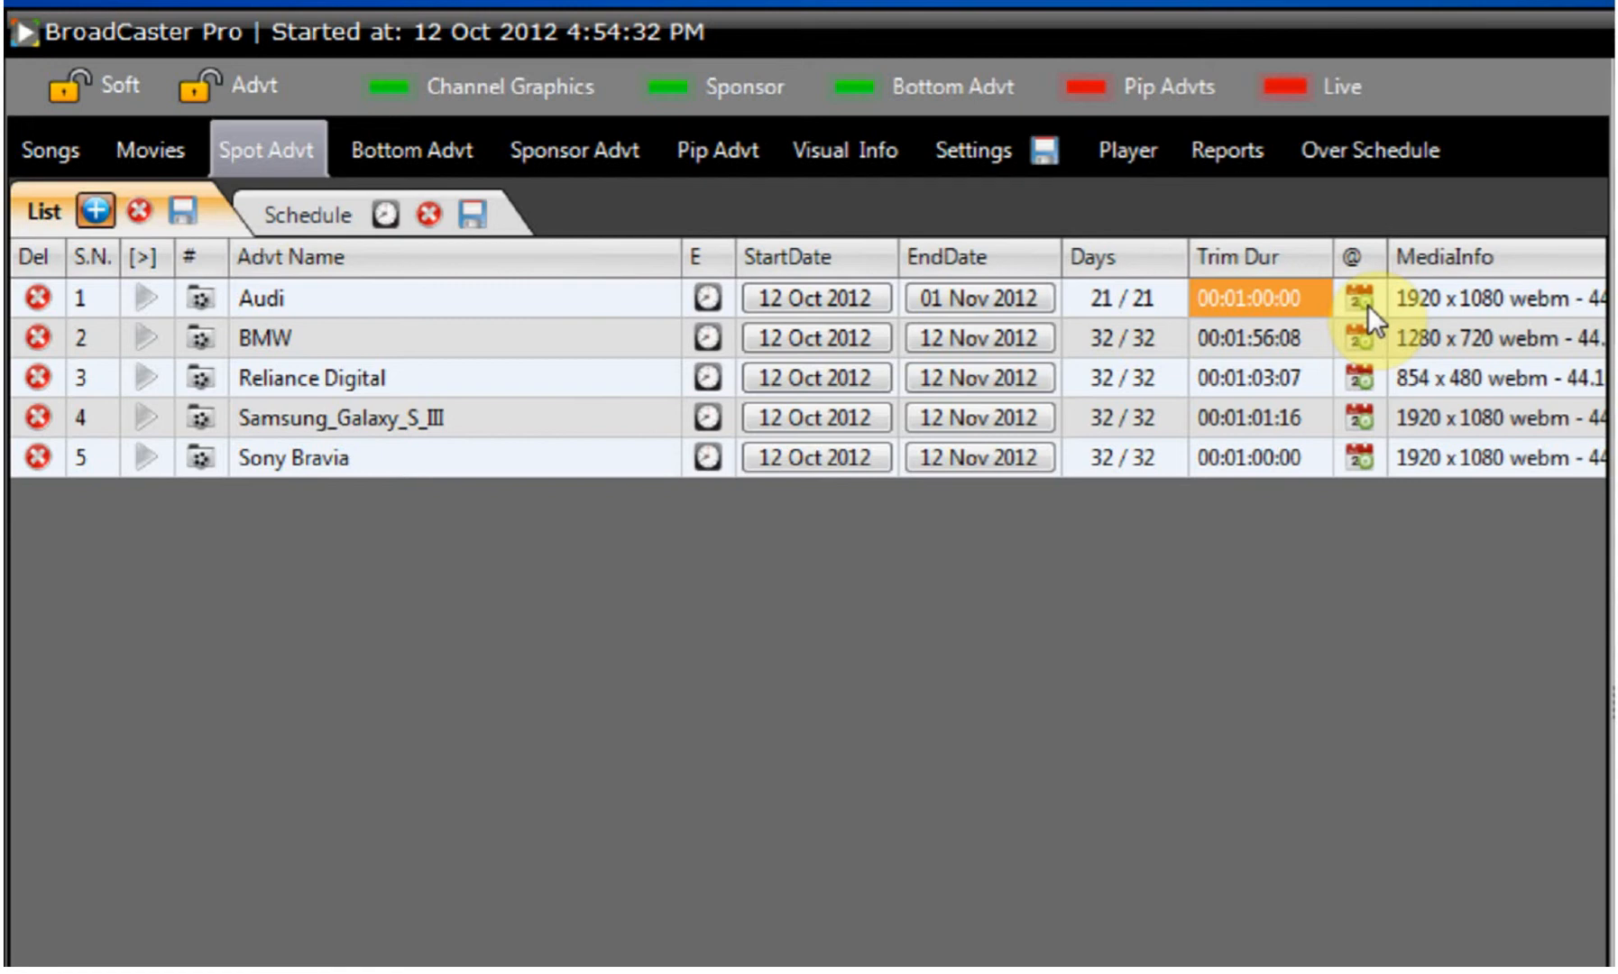
scroll(808, 357, right, 5)
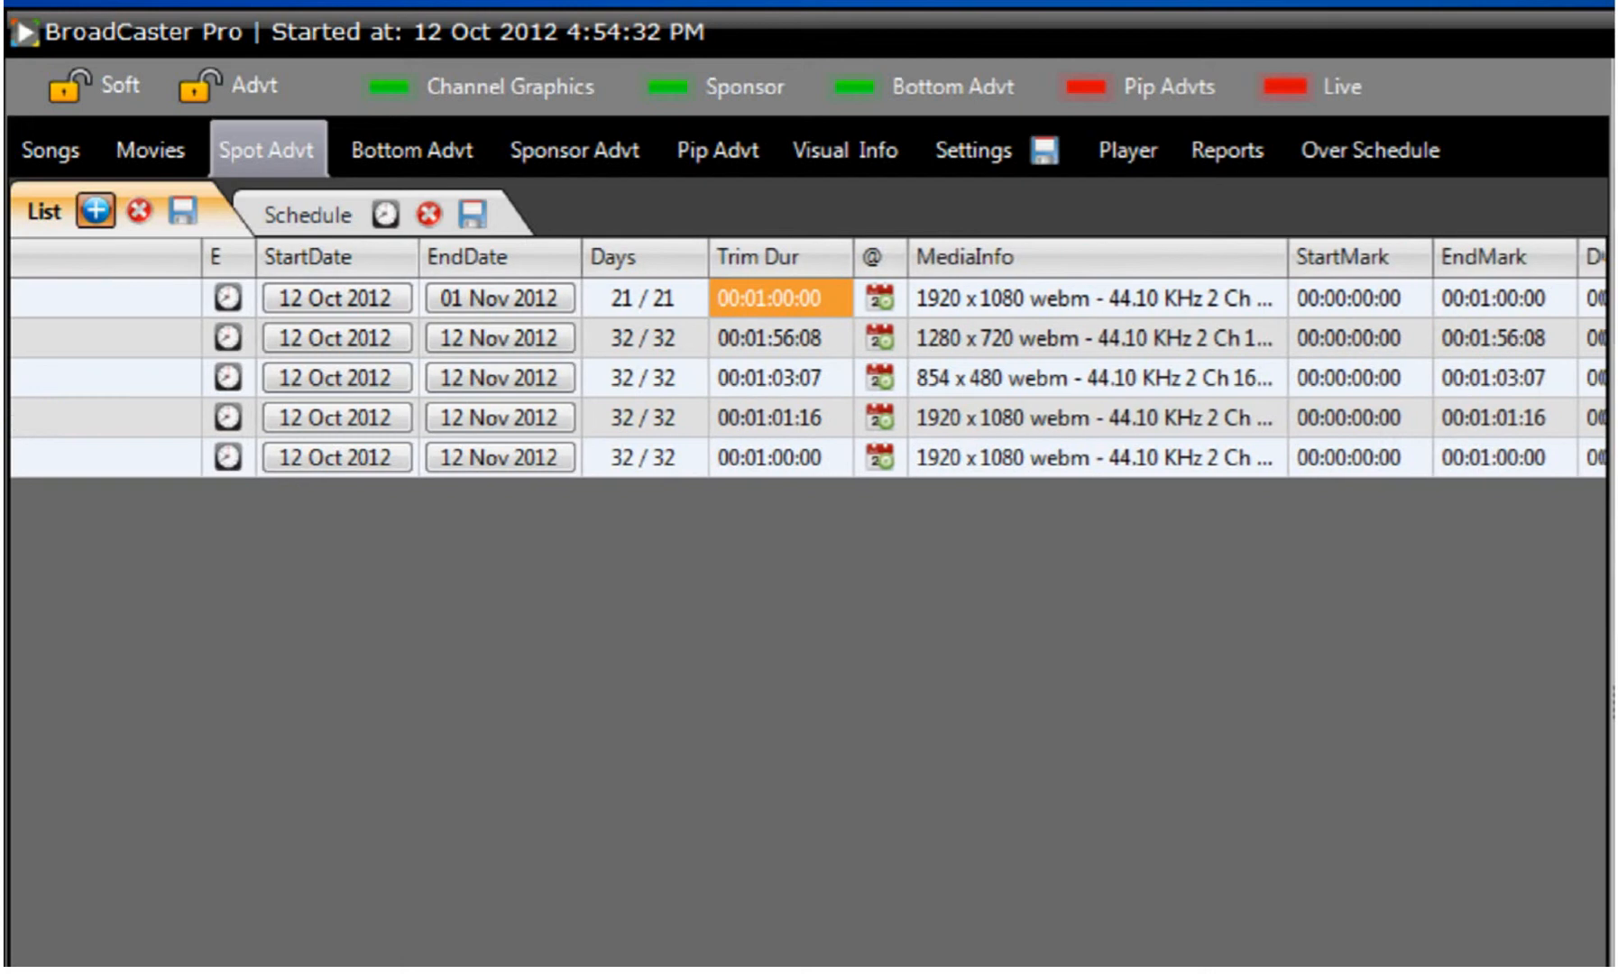
scroll(636, 295, right, 5)
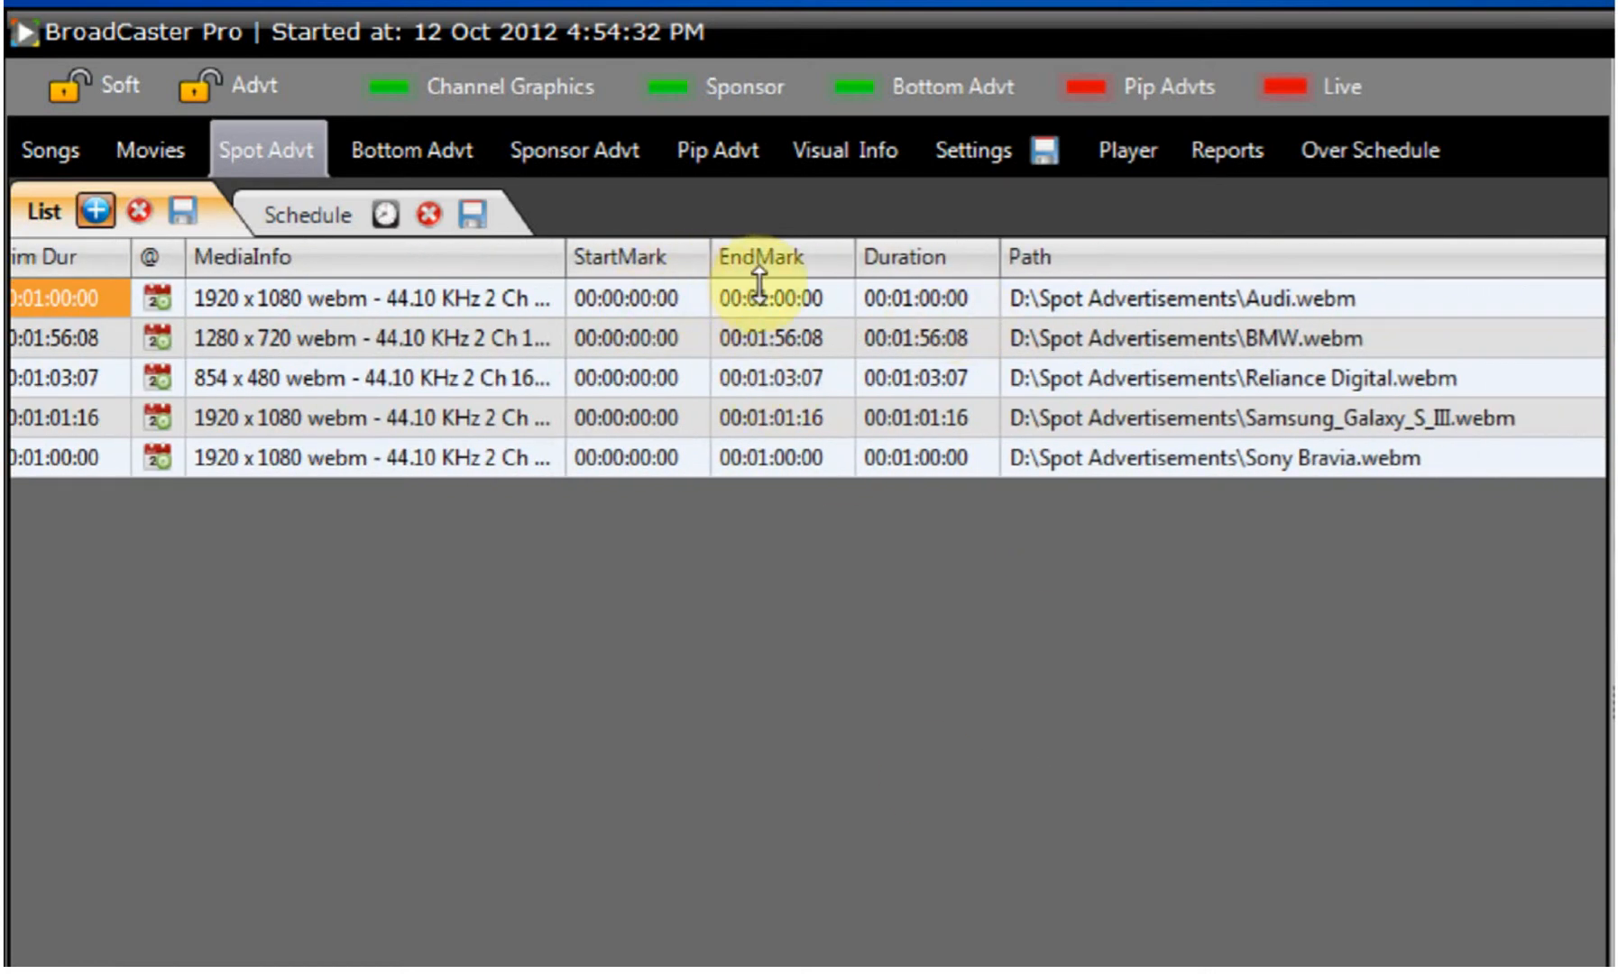
click(1058, 308)
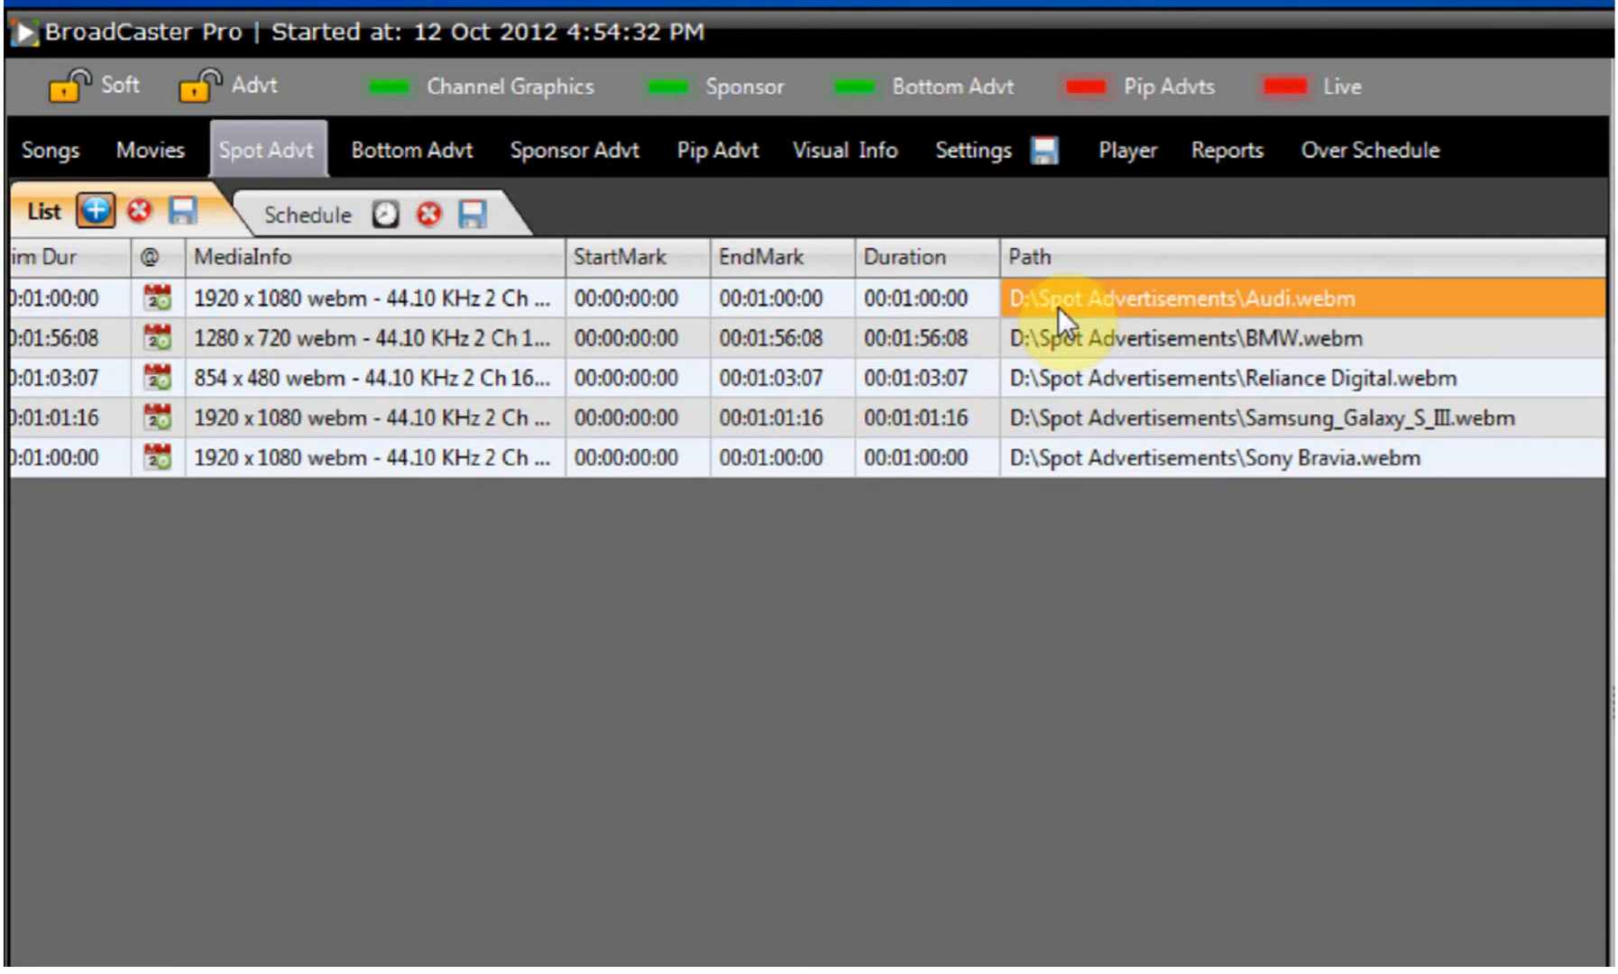
scroll(807, 358, left, 10)
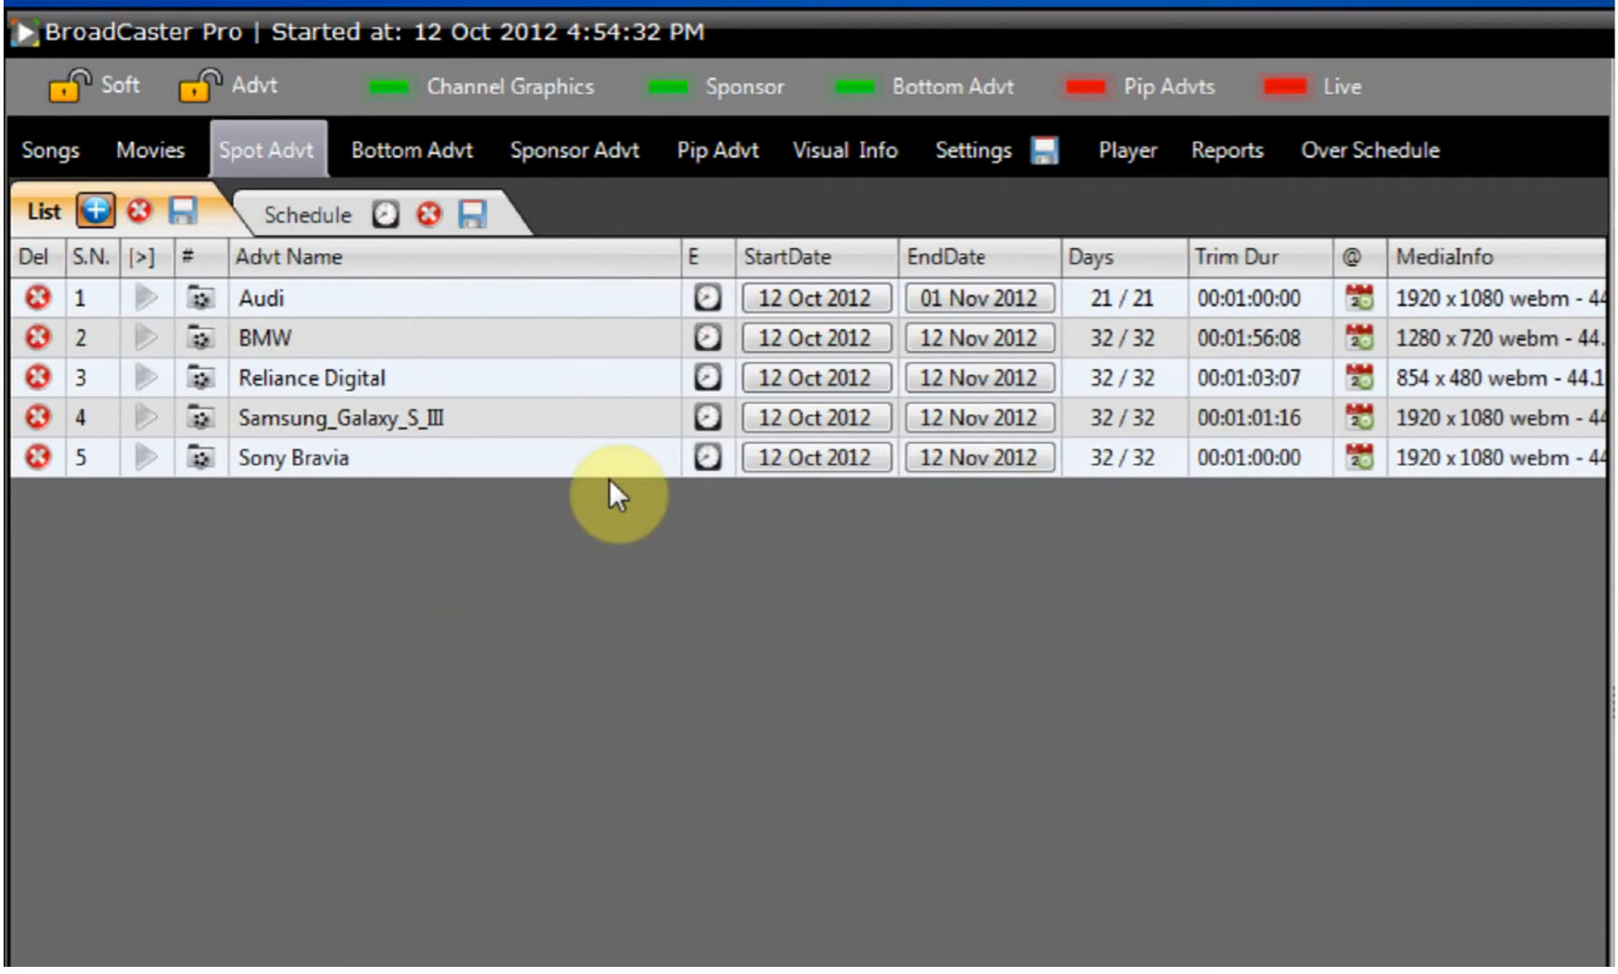
click(559, 416)
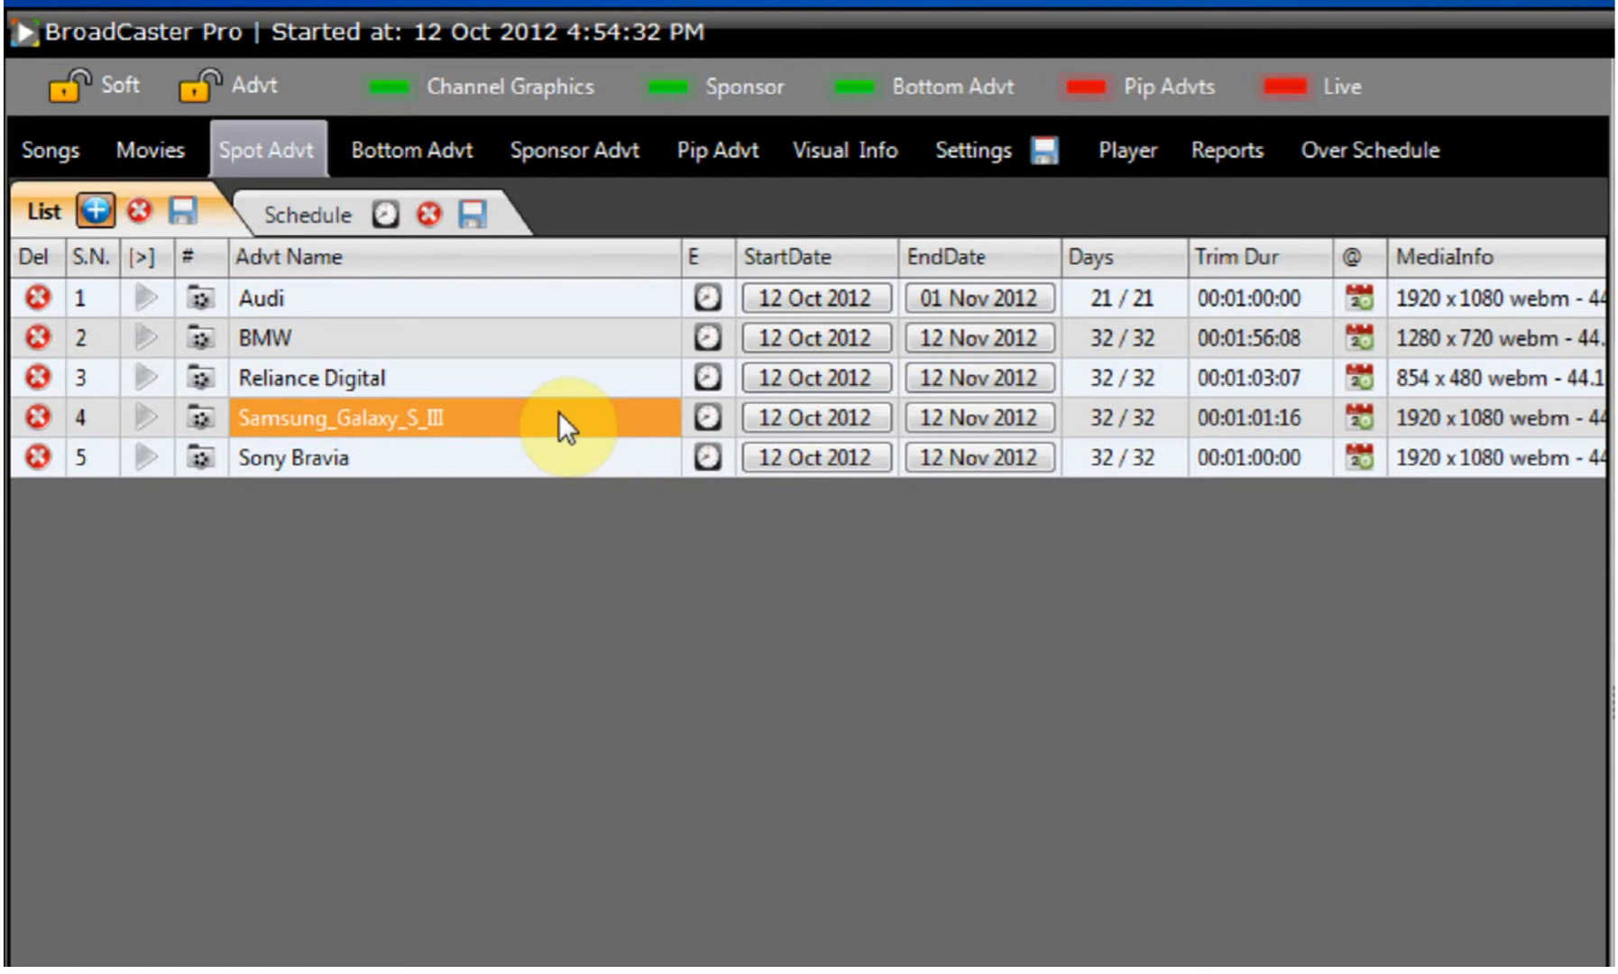
Preview the Reliance Digital advert and trim it with start mark 00:00:03:05 and end mark 00:00:04:17
click(479, 365)
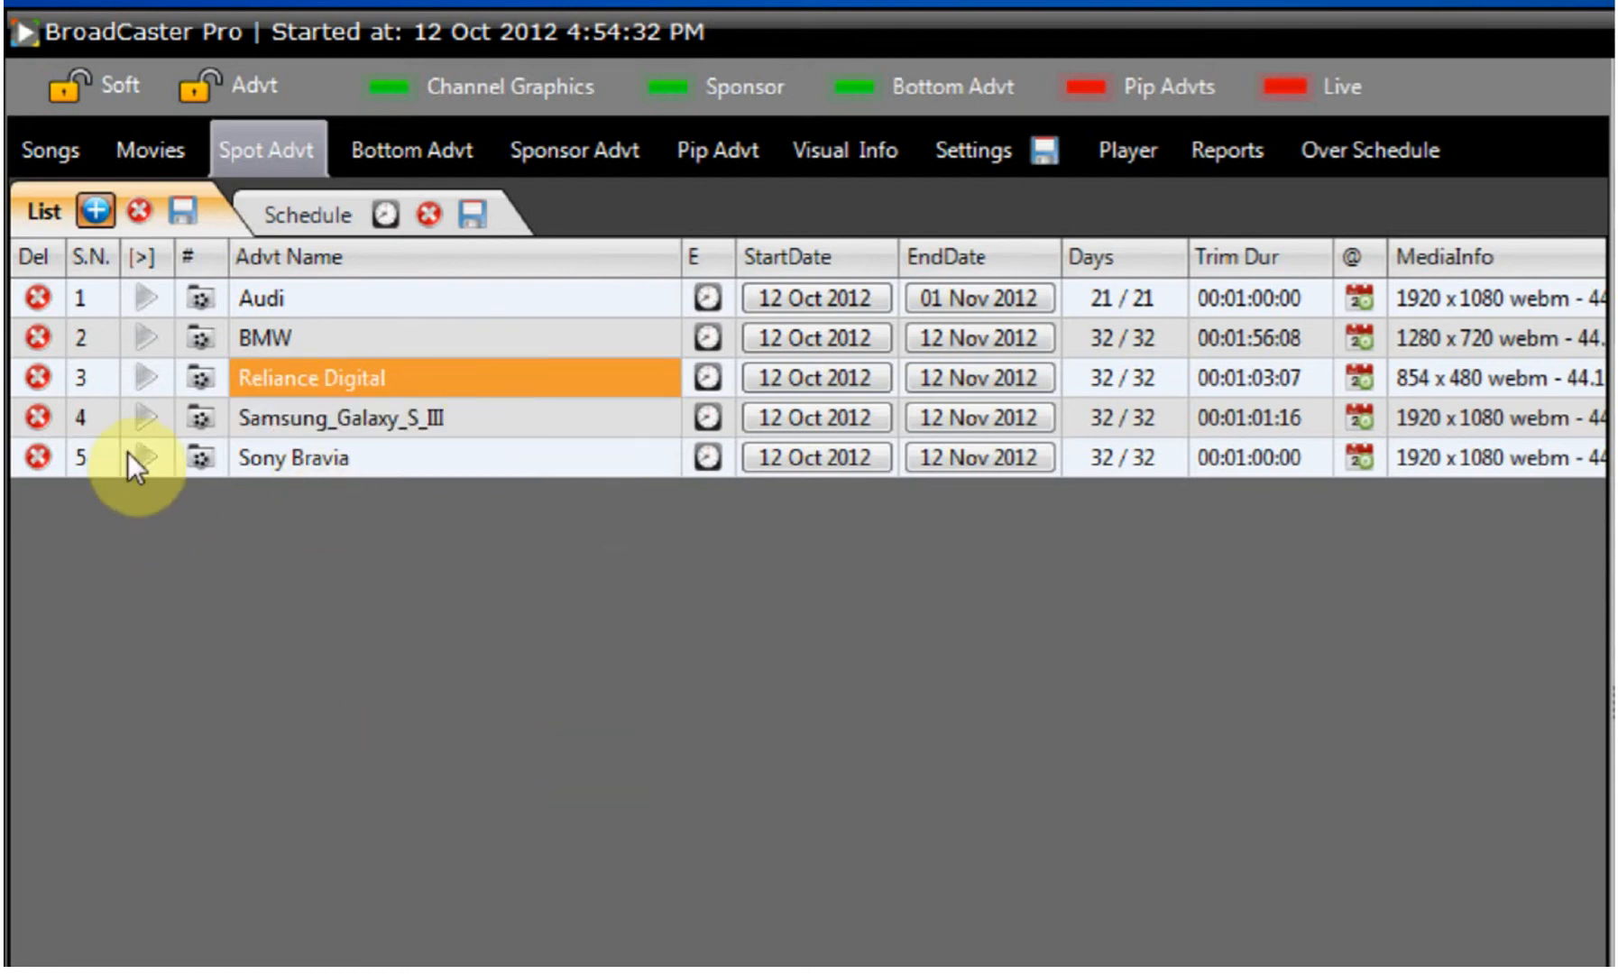
click(145, 378)
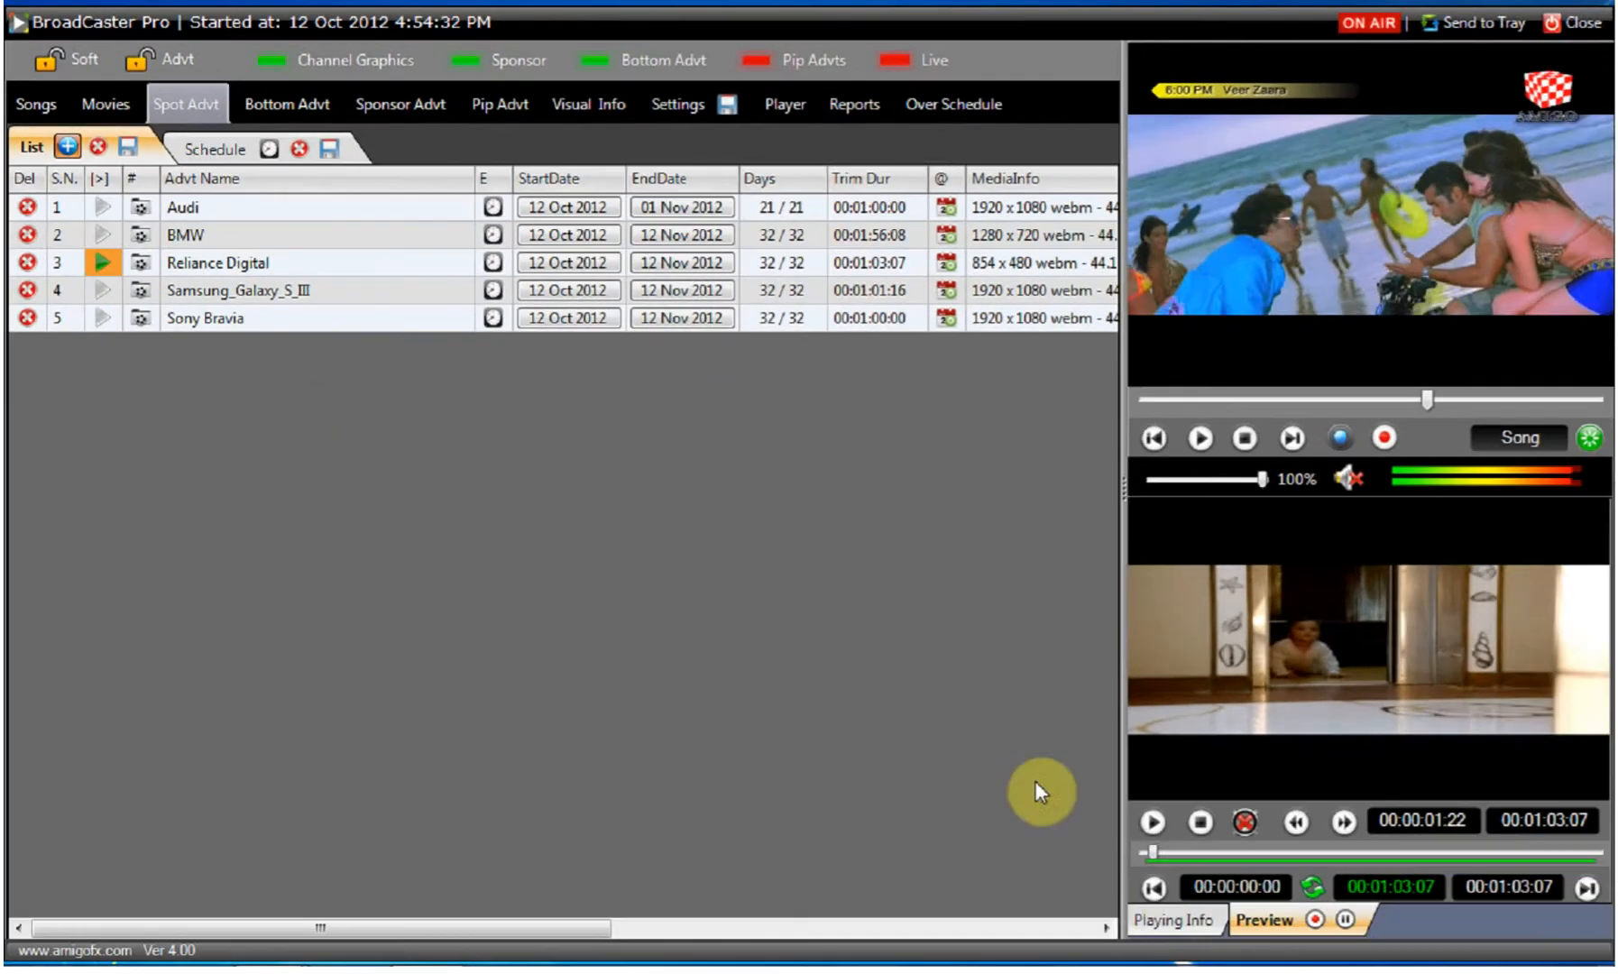
click(1153, 888)
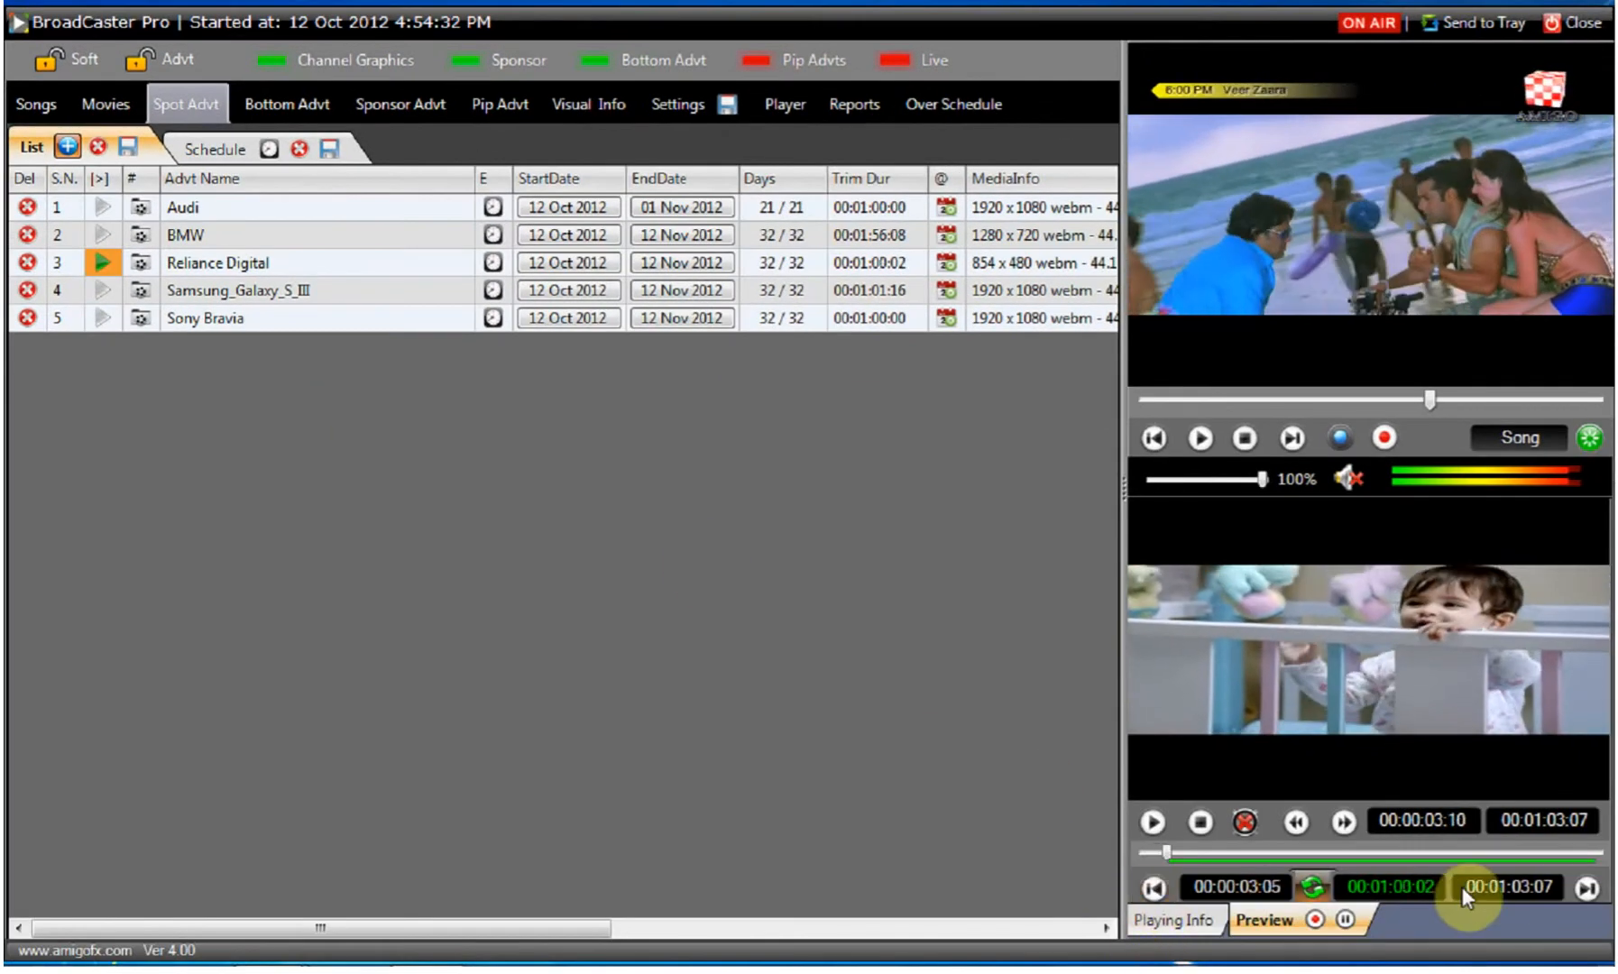
click(1587, 890)
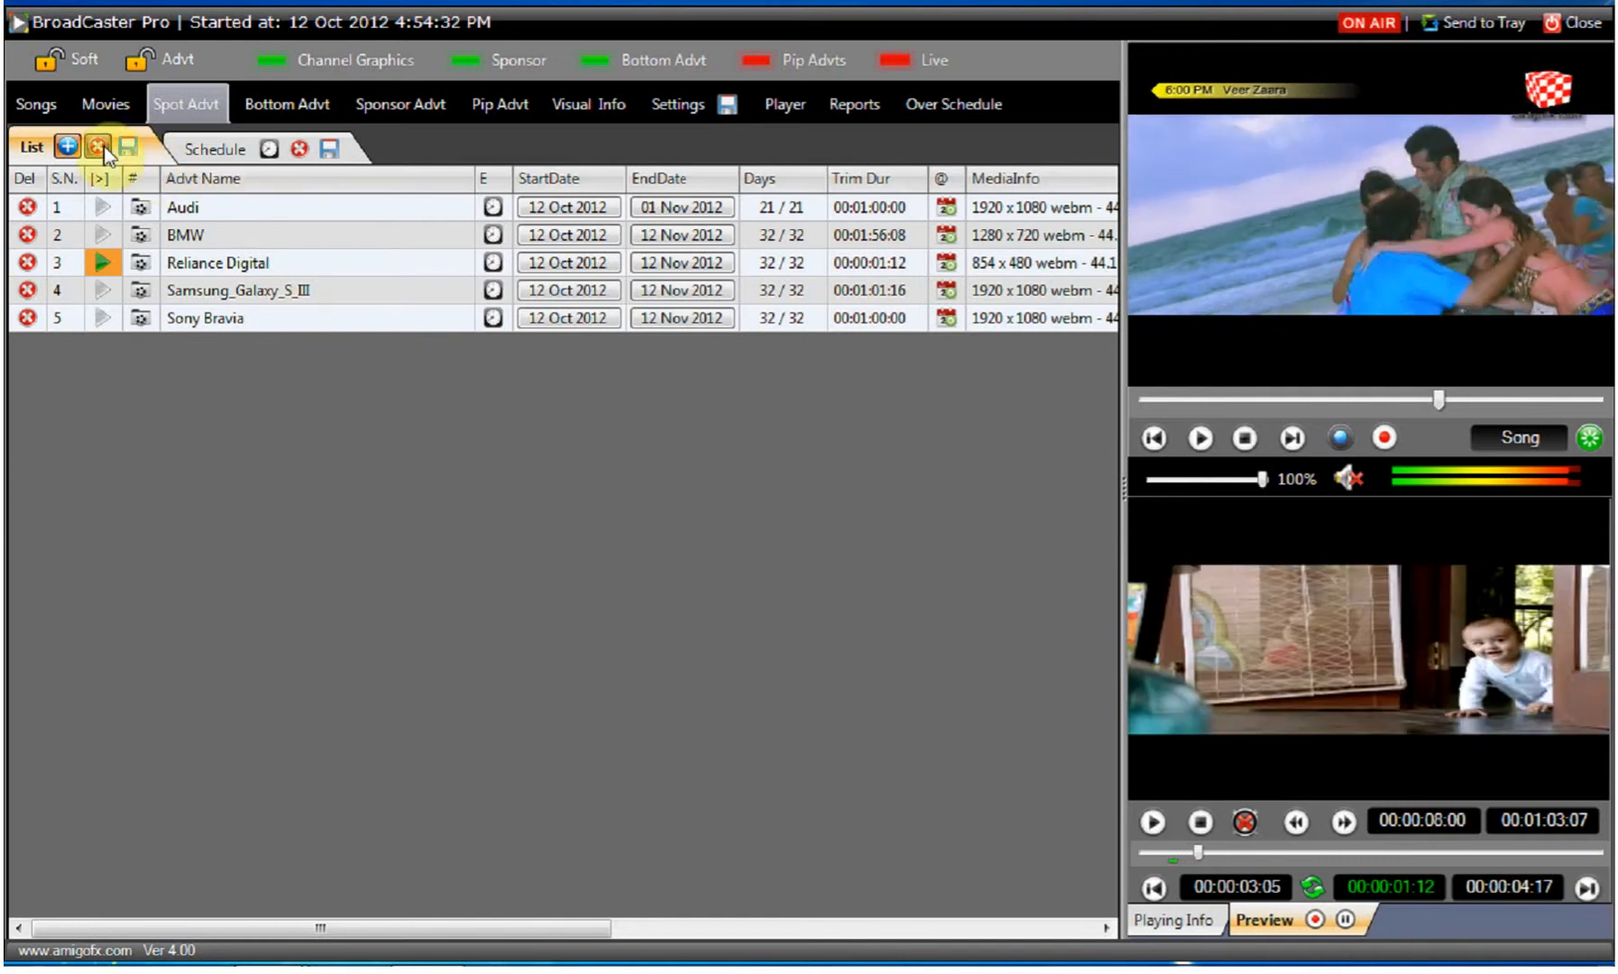
click(1220, 925)
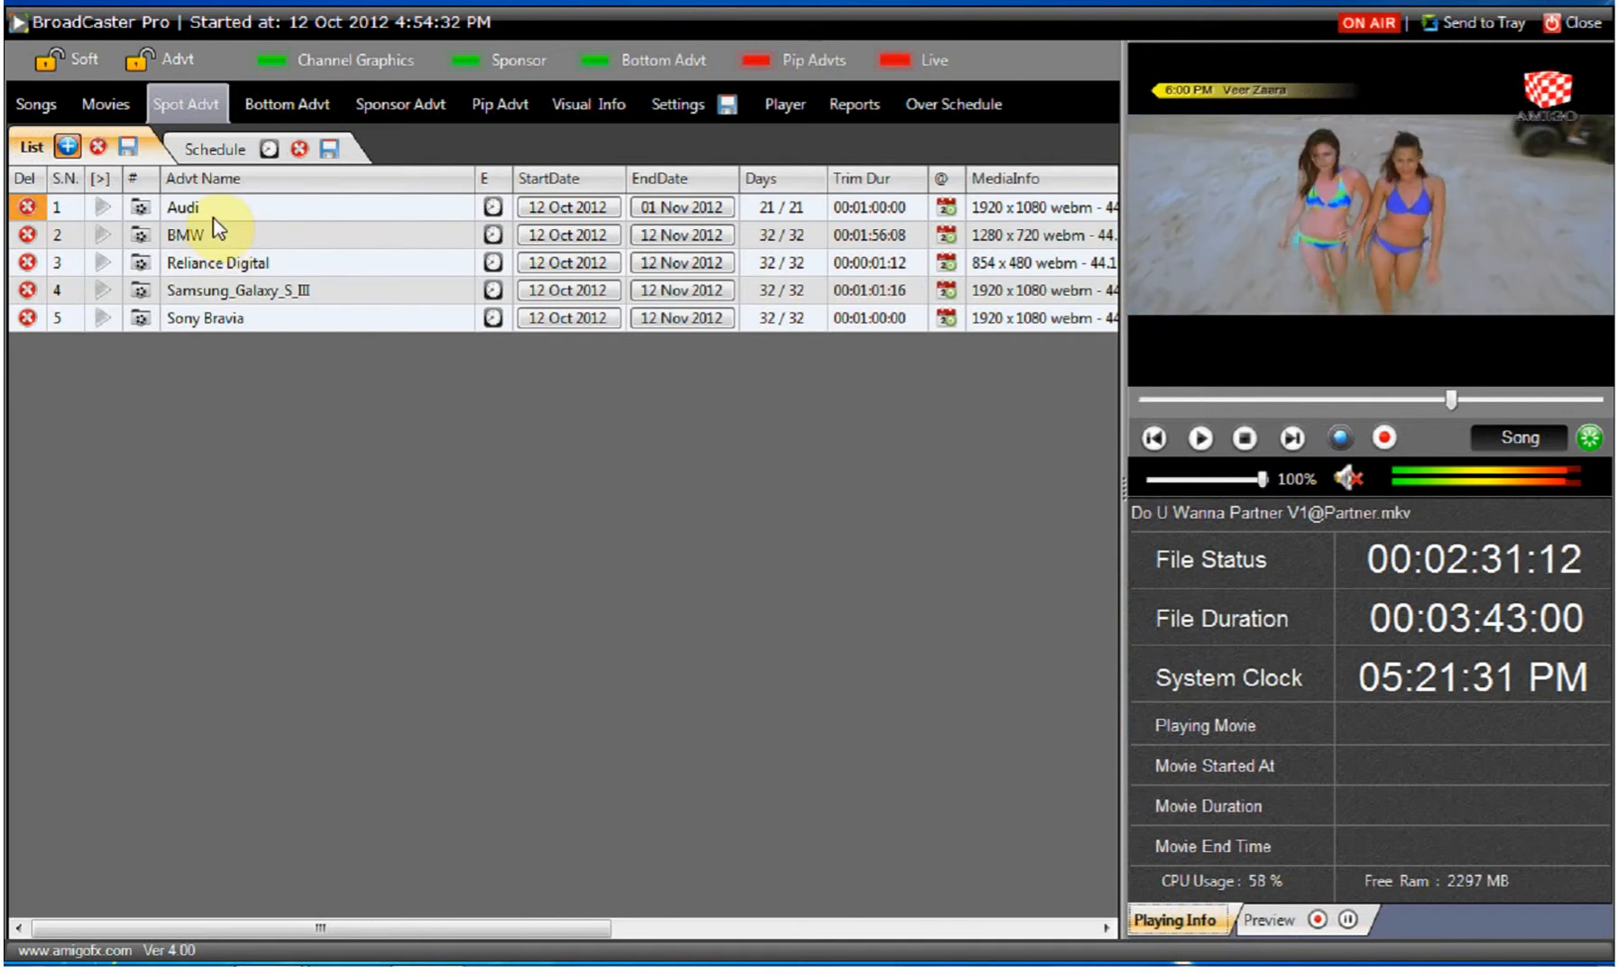
Add a new entry to the spot advert schedule and name it Group1
click(211, 151)
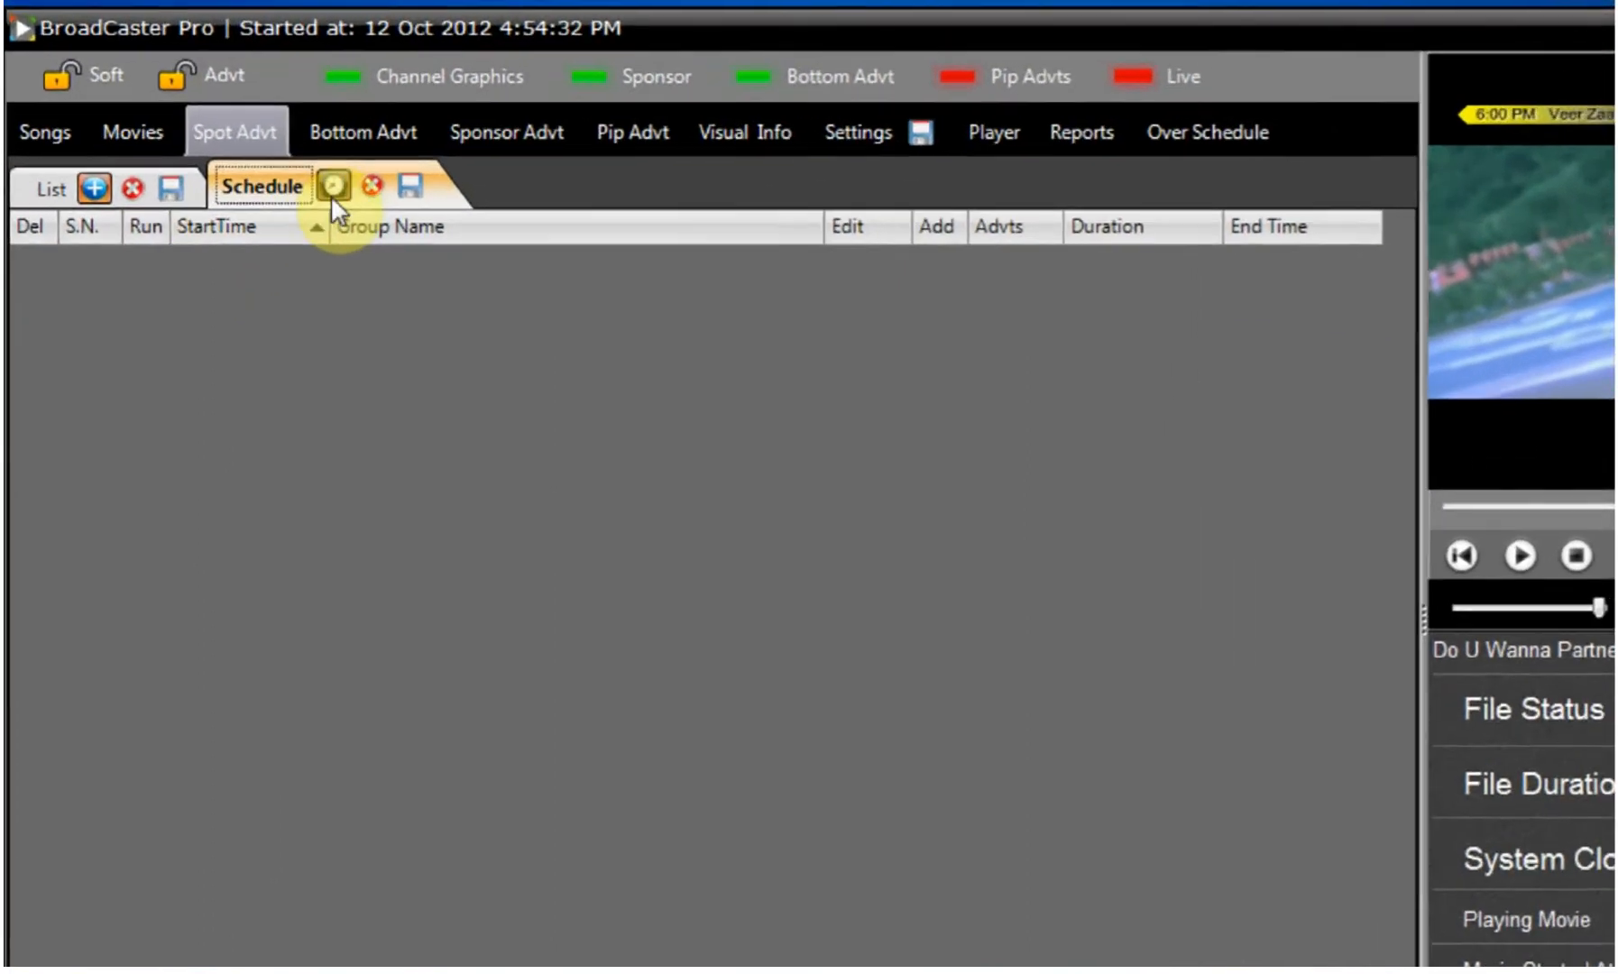
click(375, 213)
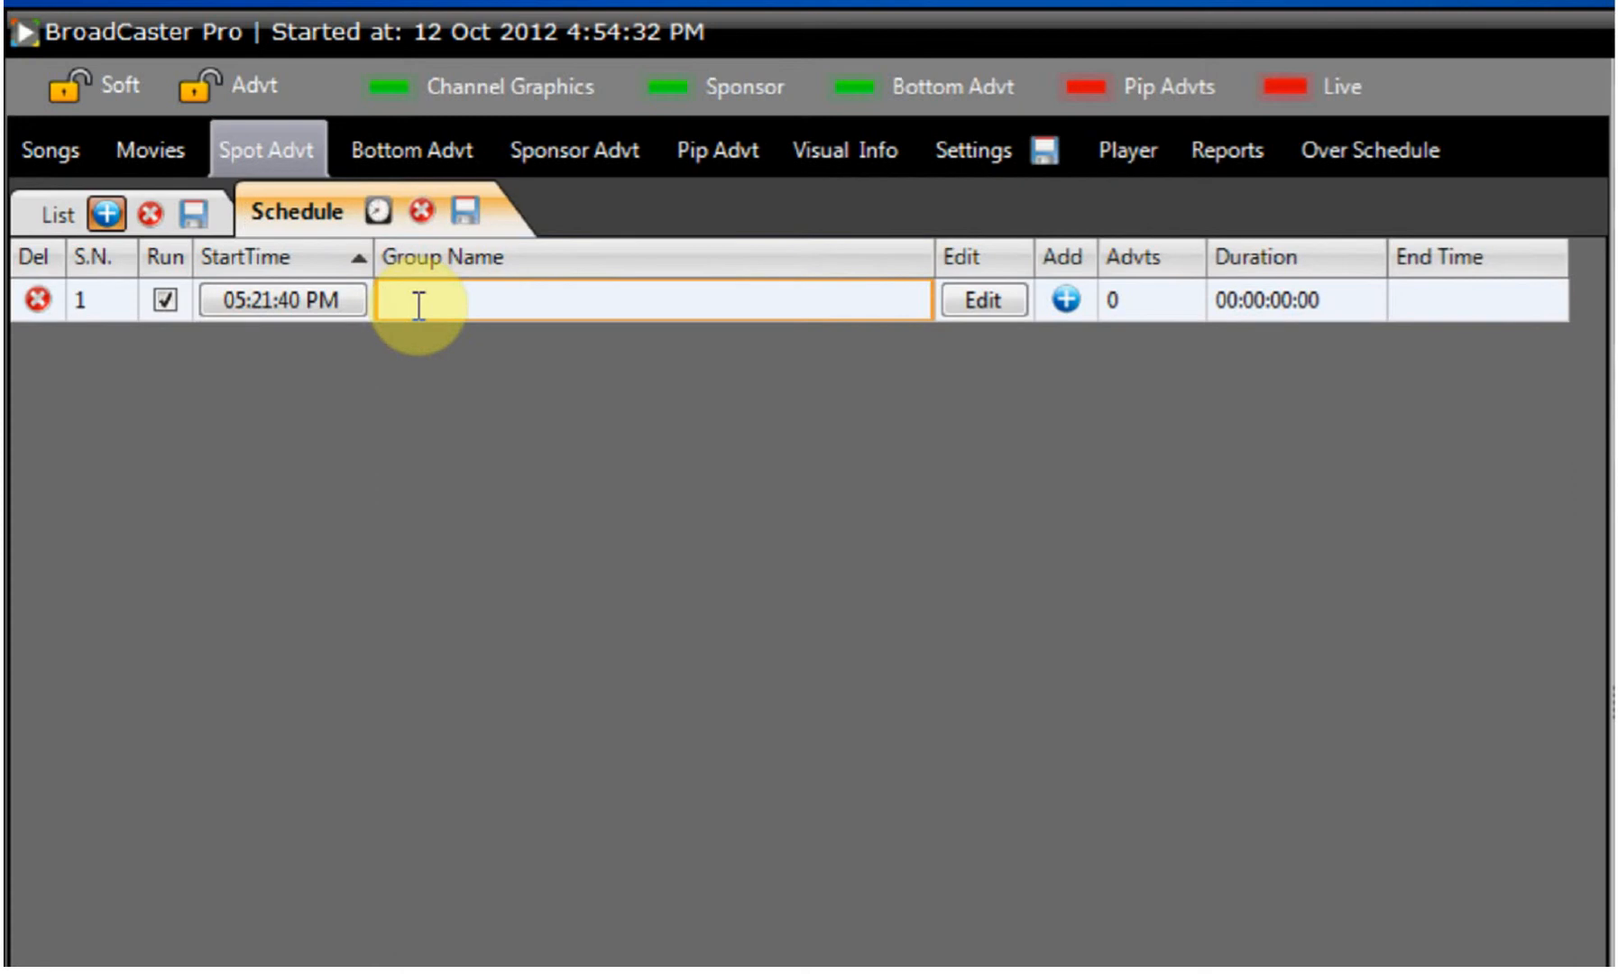
text(Group1)
Set Group1's start time to 08:00:00 AM and save the schedule
click(259, 295)
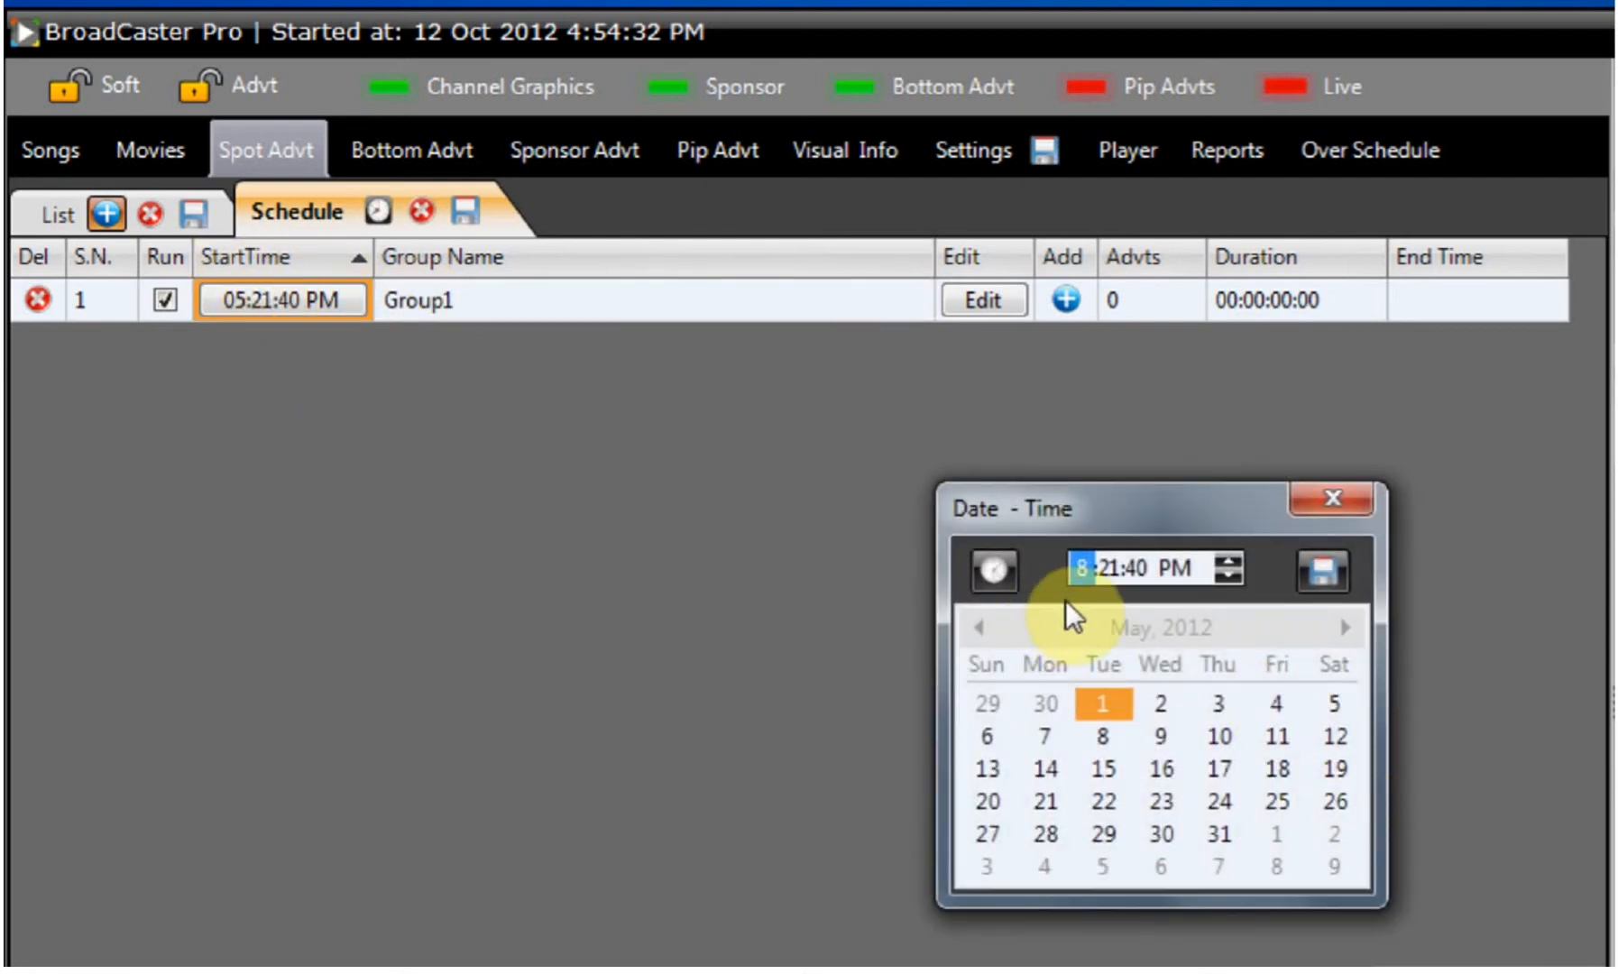
text(08:0)
text(0:00)
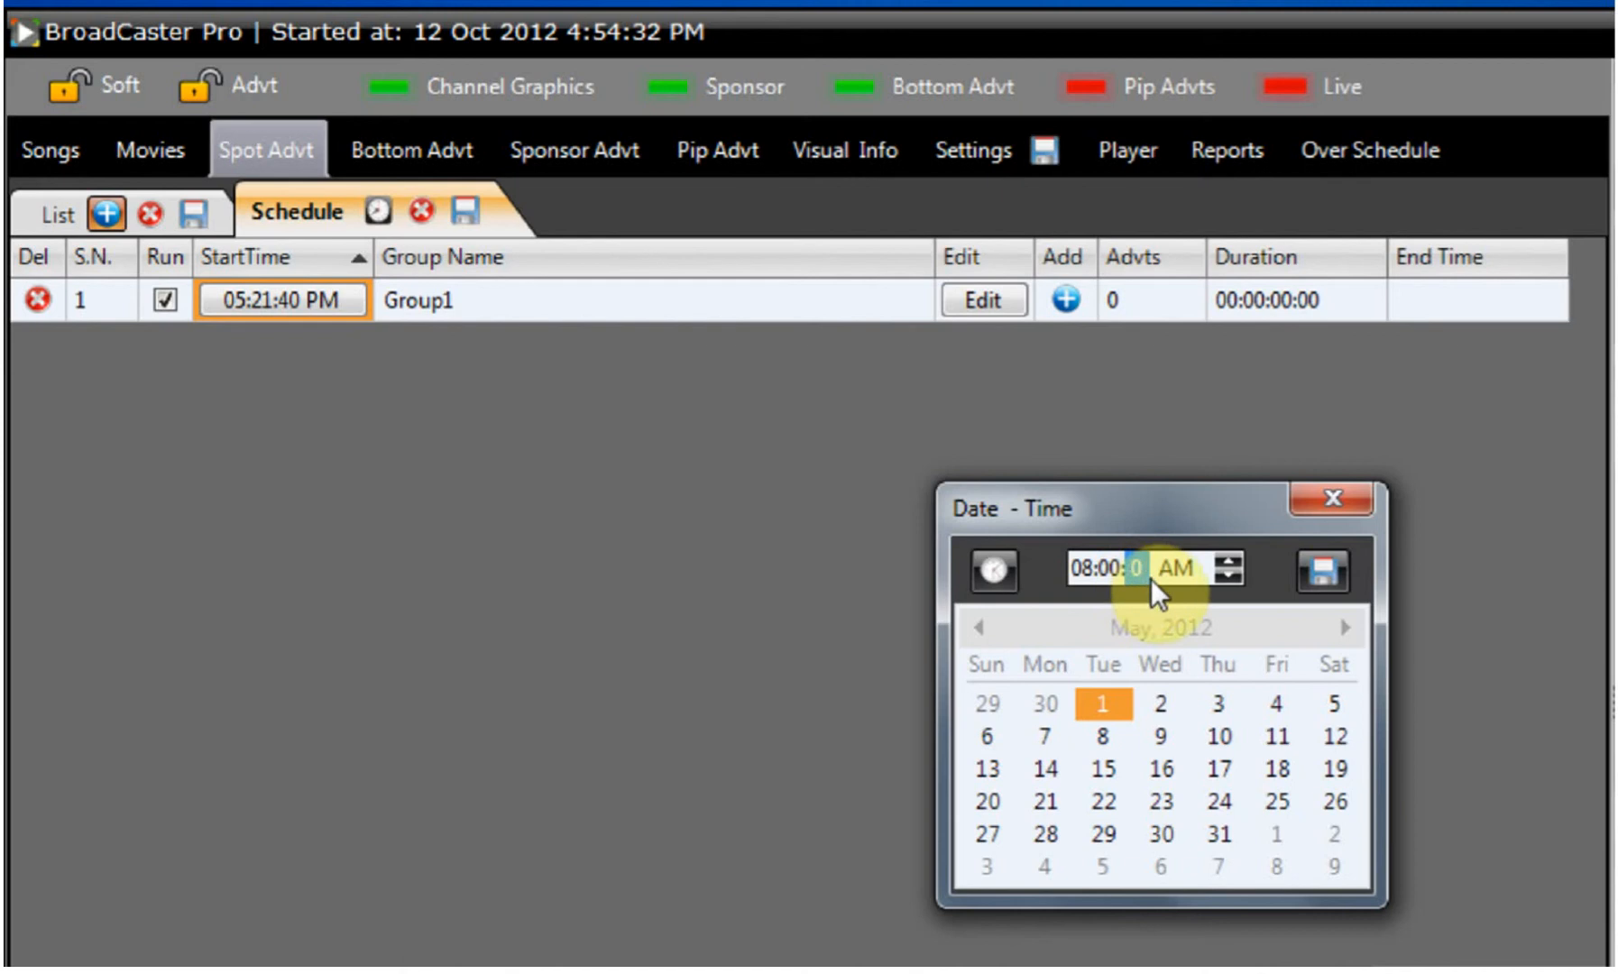
click(1301, 575)
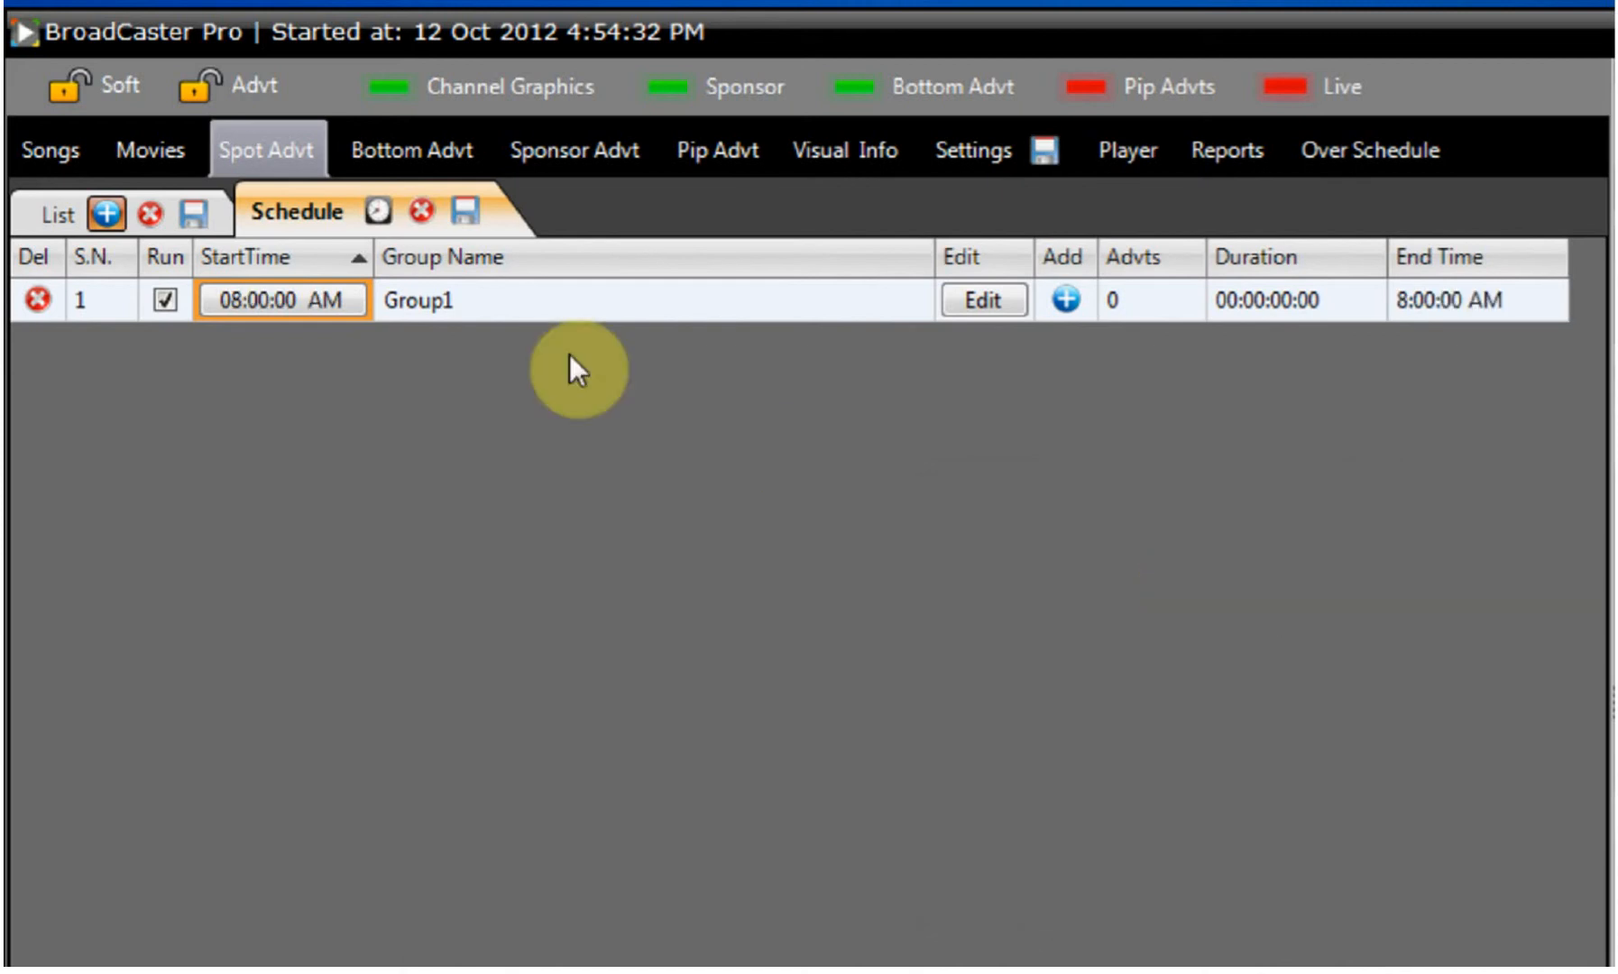
click(470, 214)
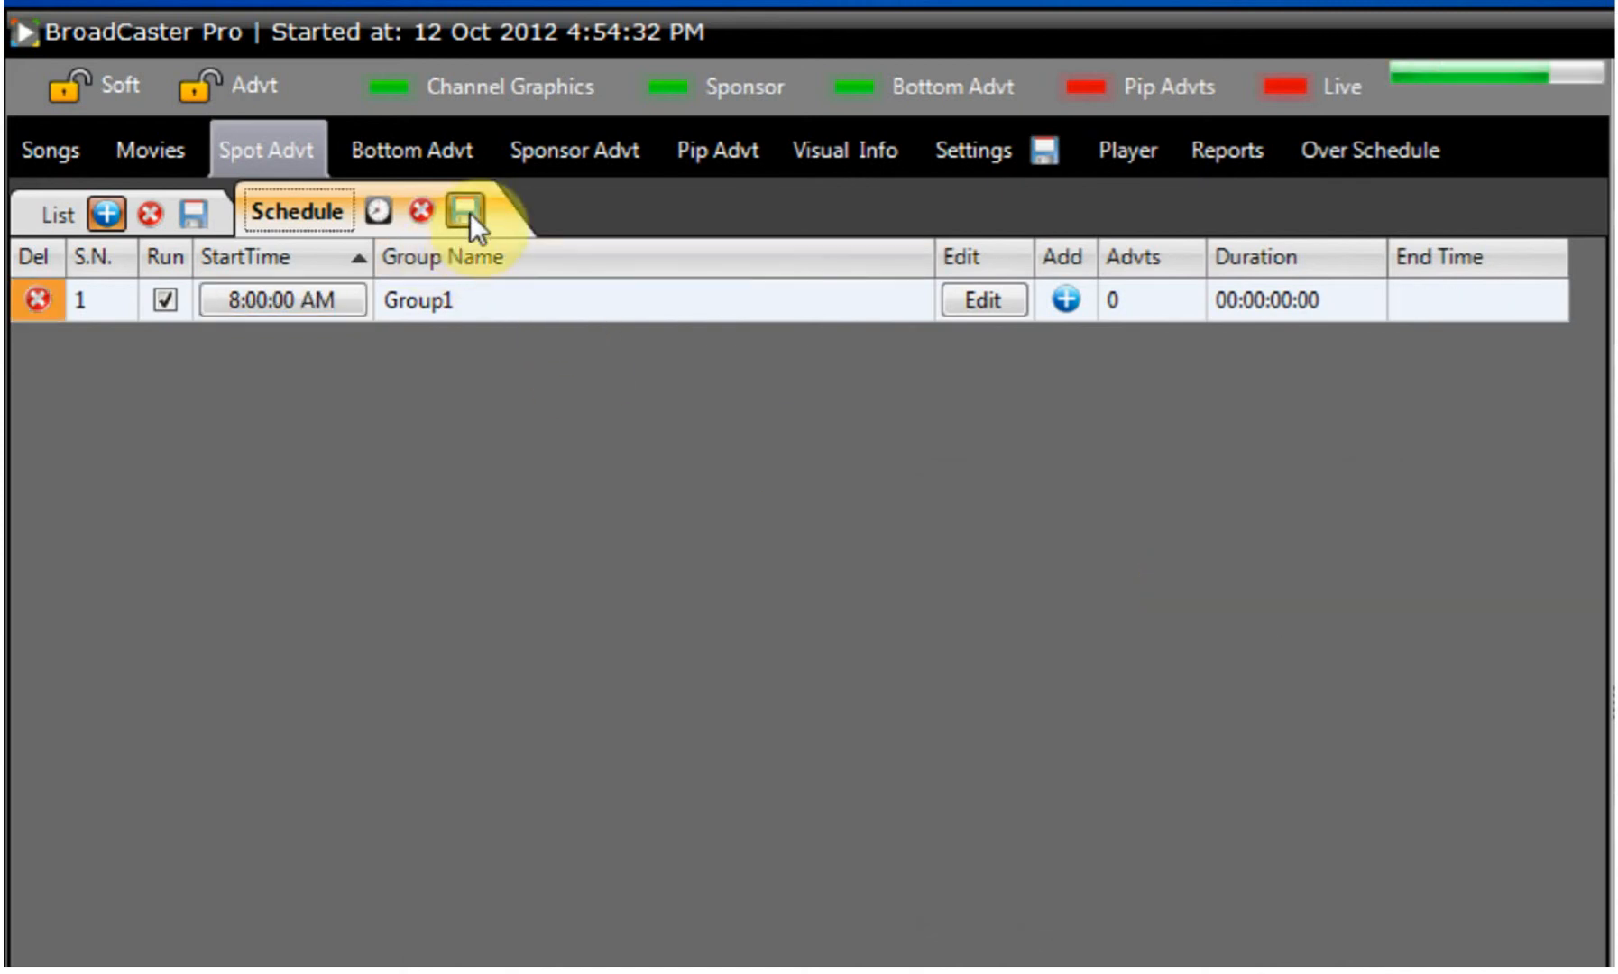
Examine Group1's advert count, duration and end time in the schedule
click(459, 302)
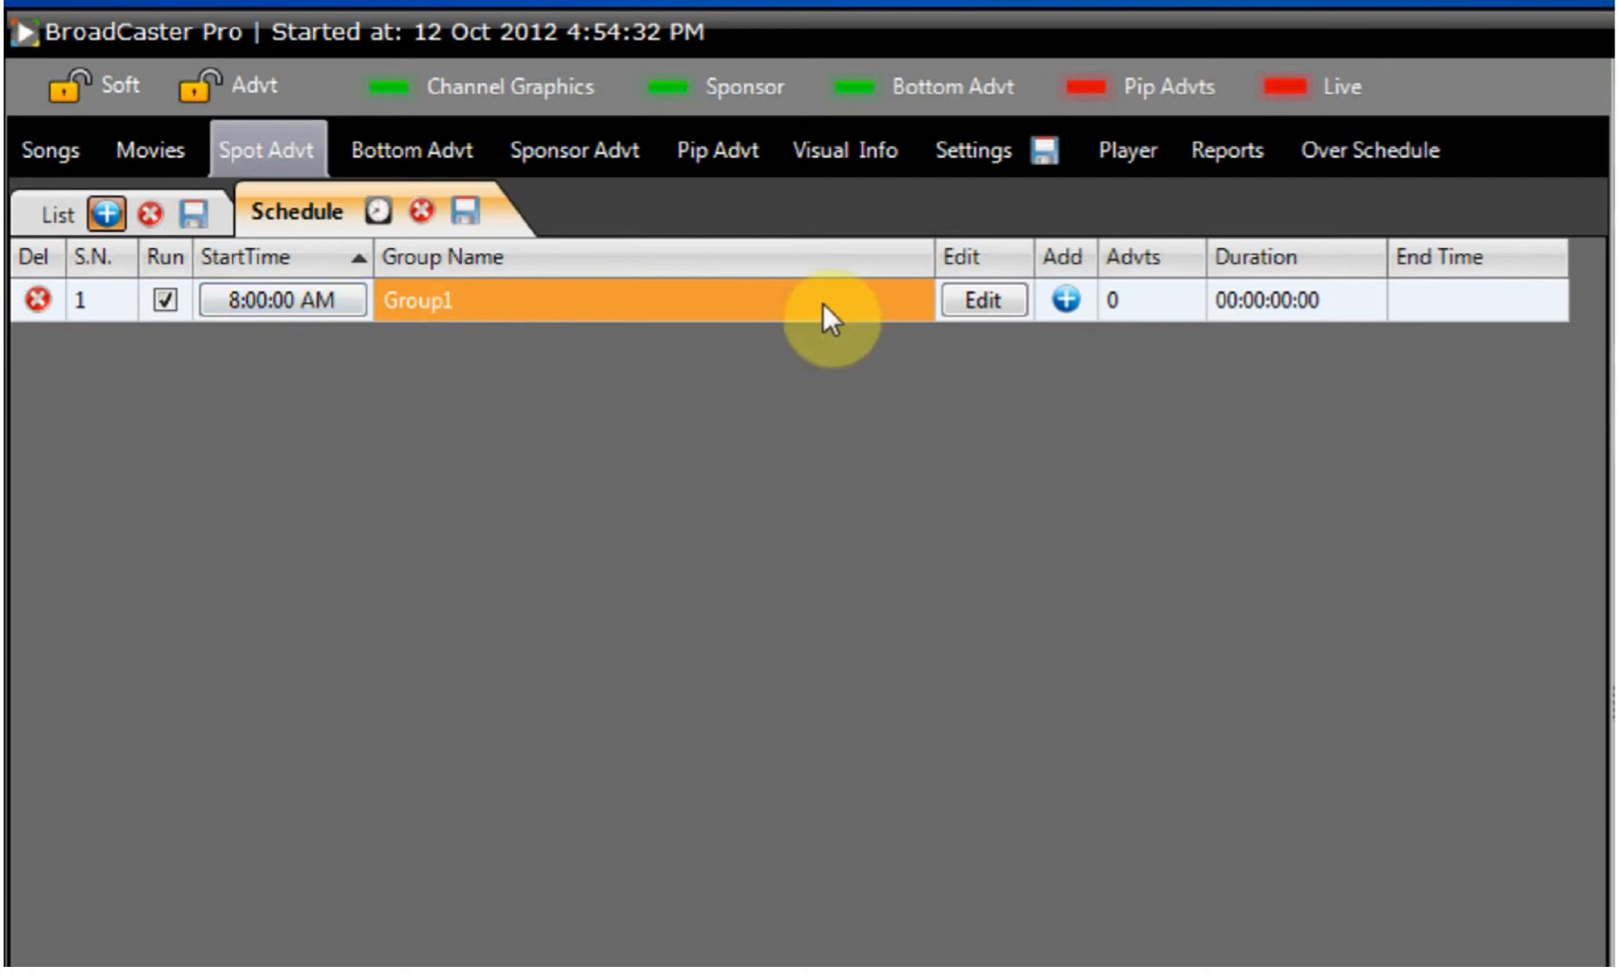
click(1132, 299)
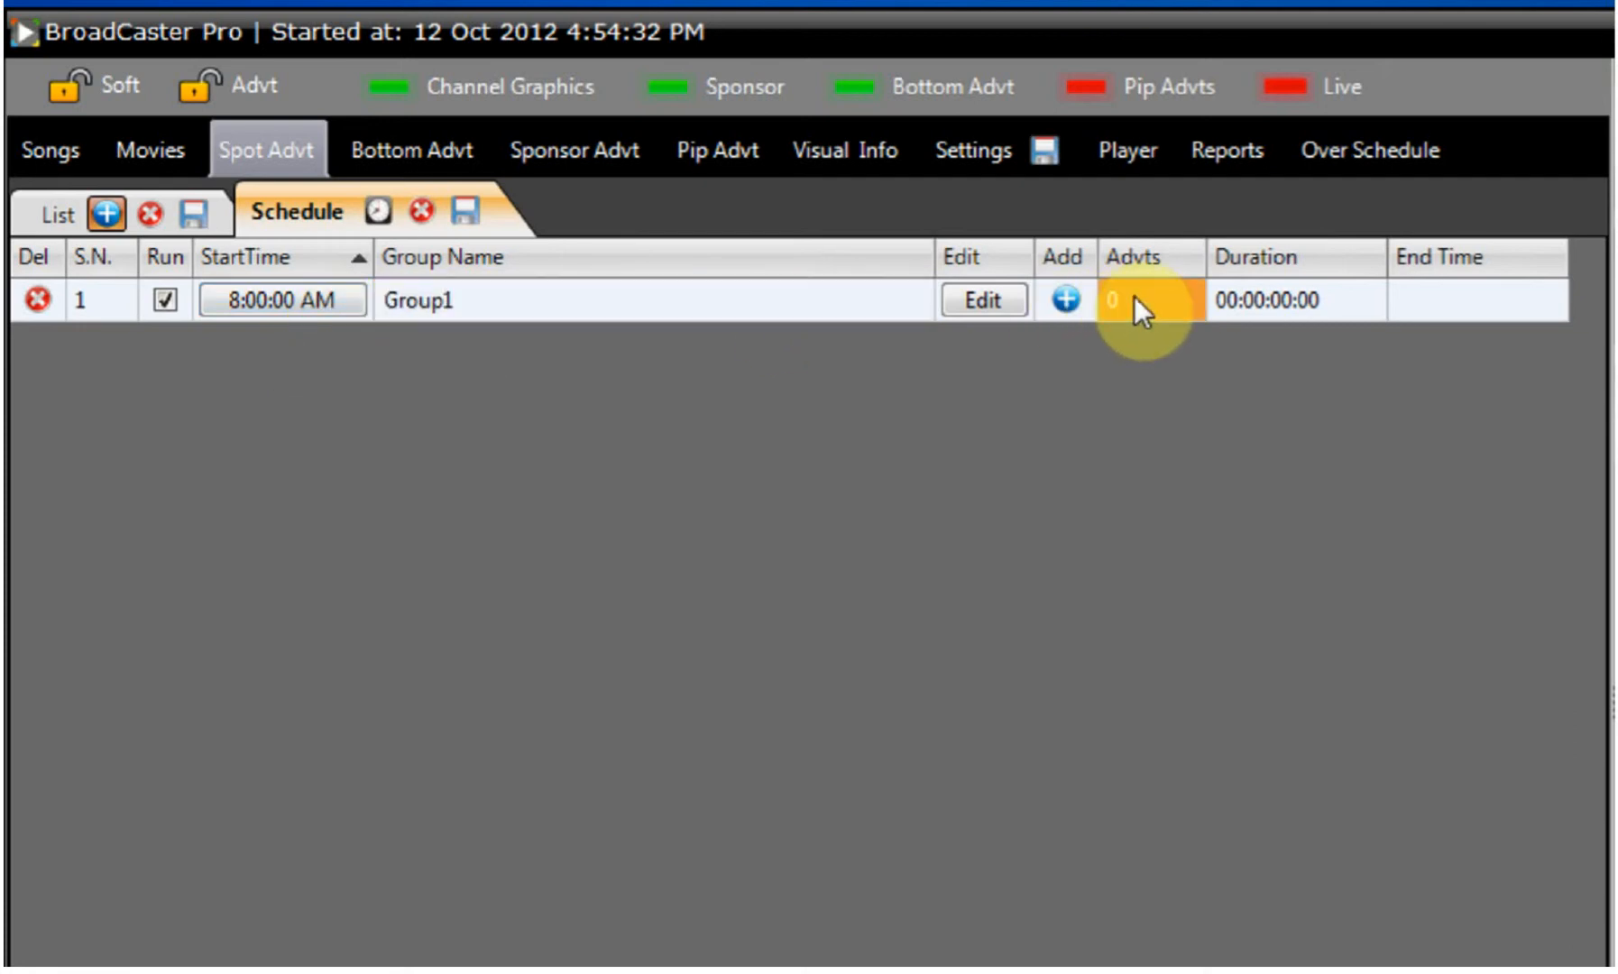
click(1332, 301)
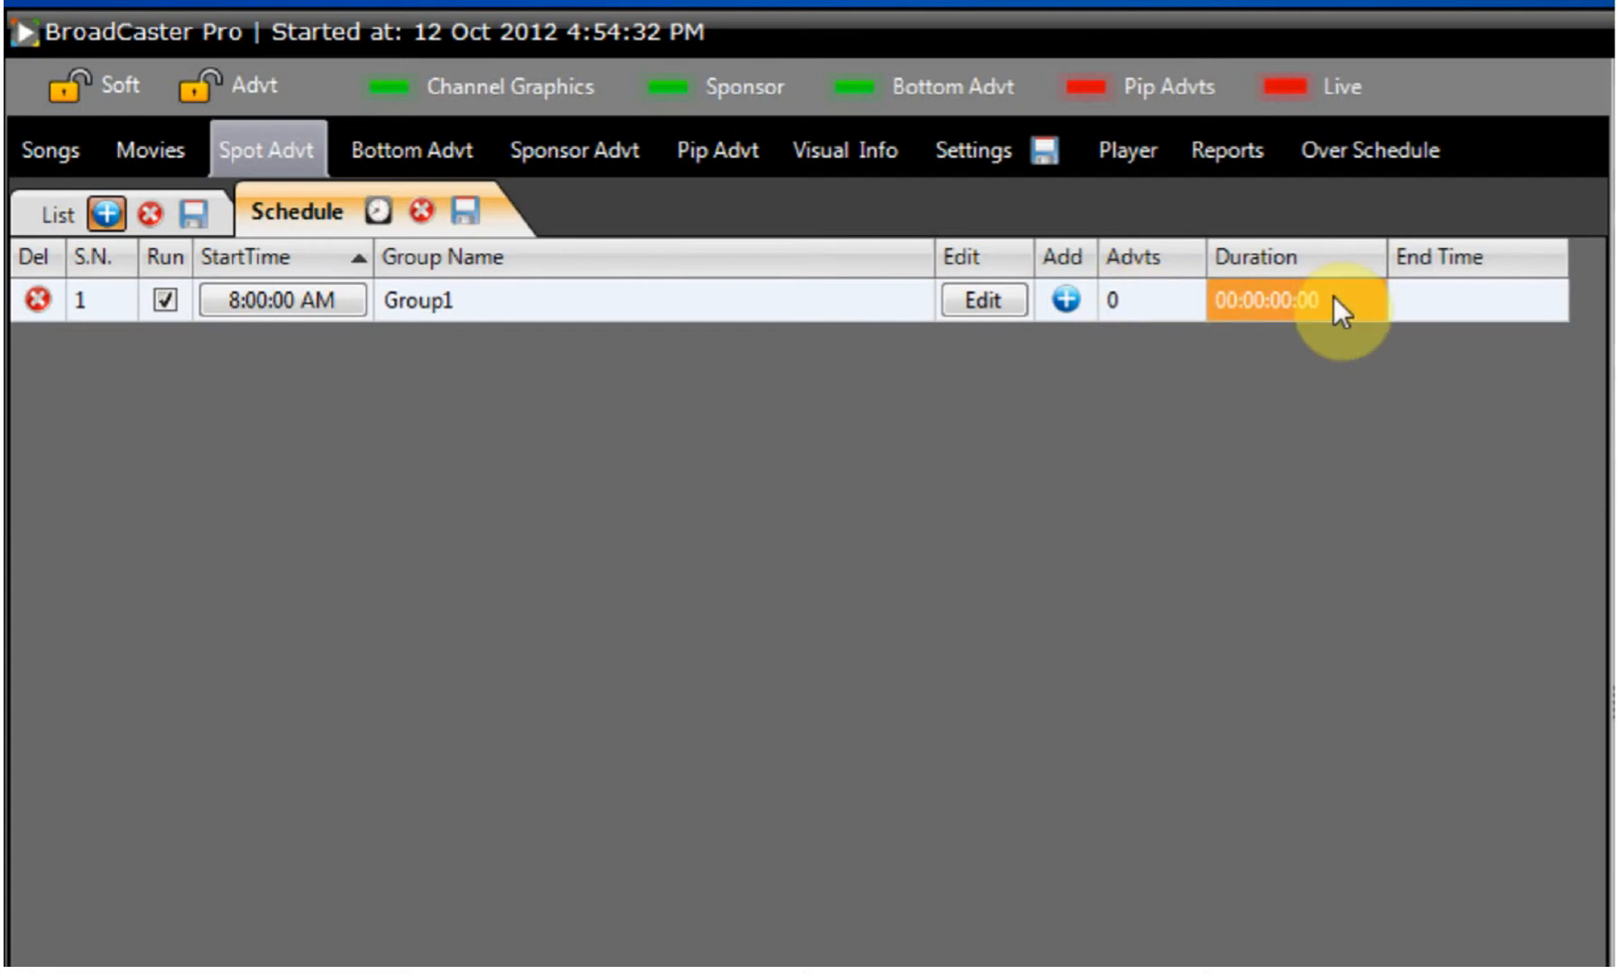
click(1492, 298)
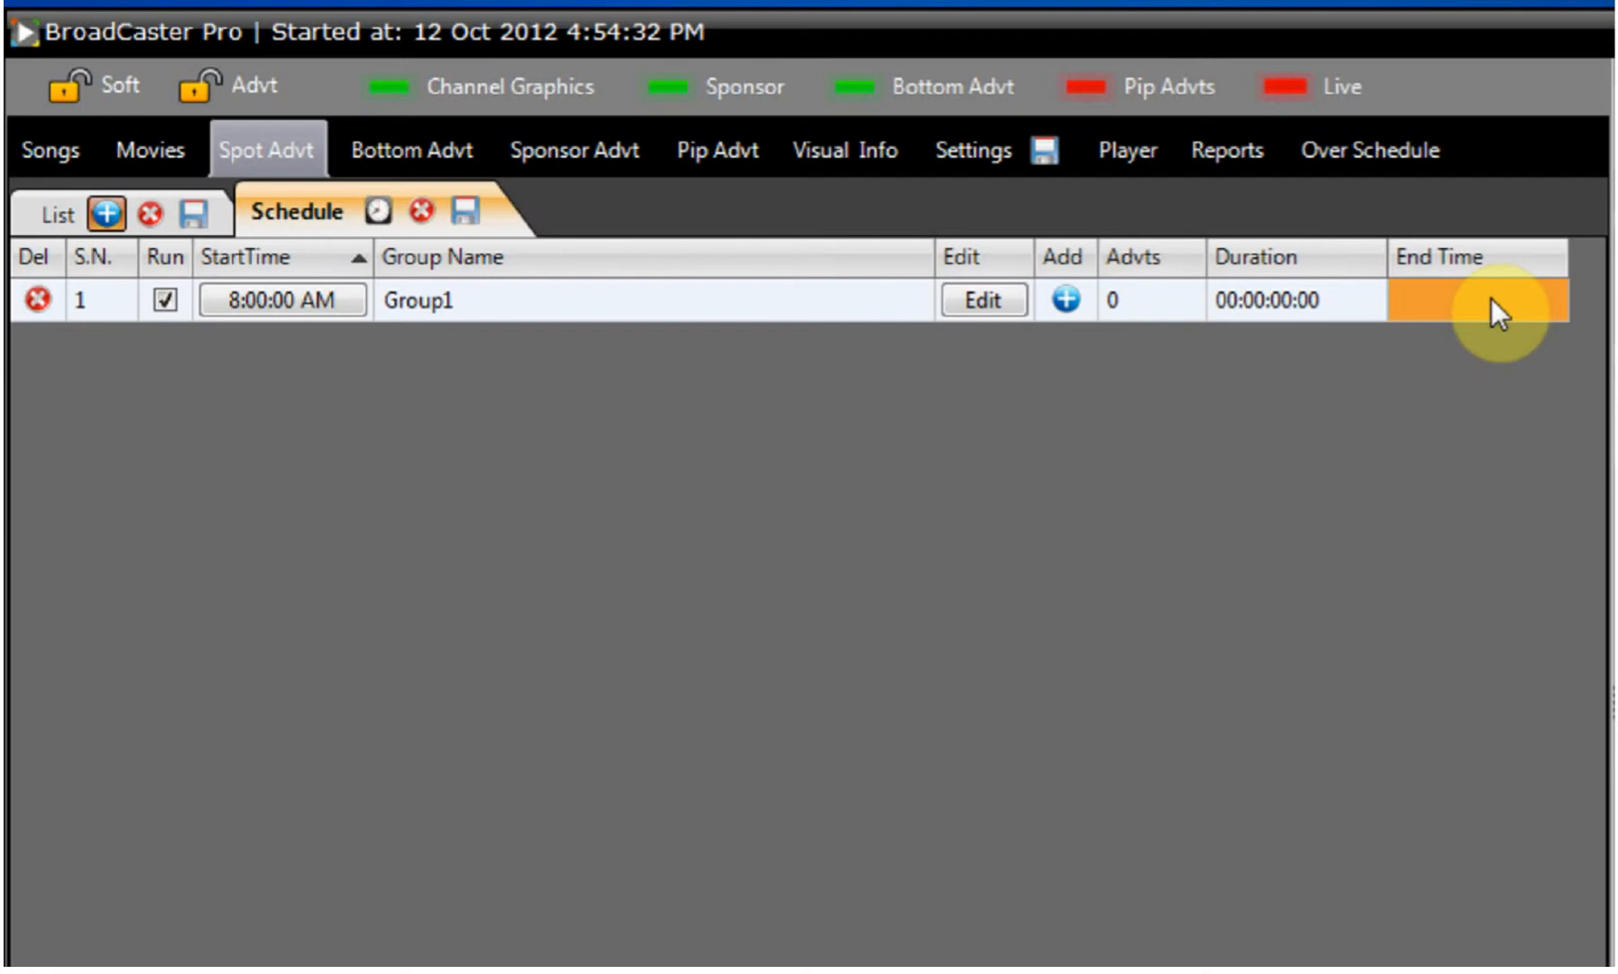
click(519, 333)
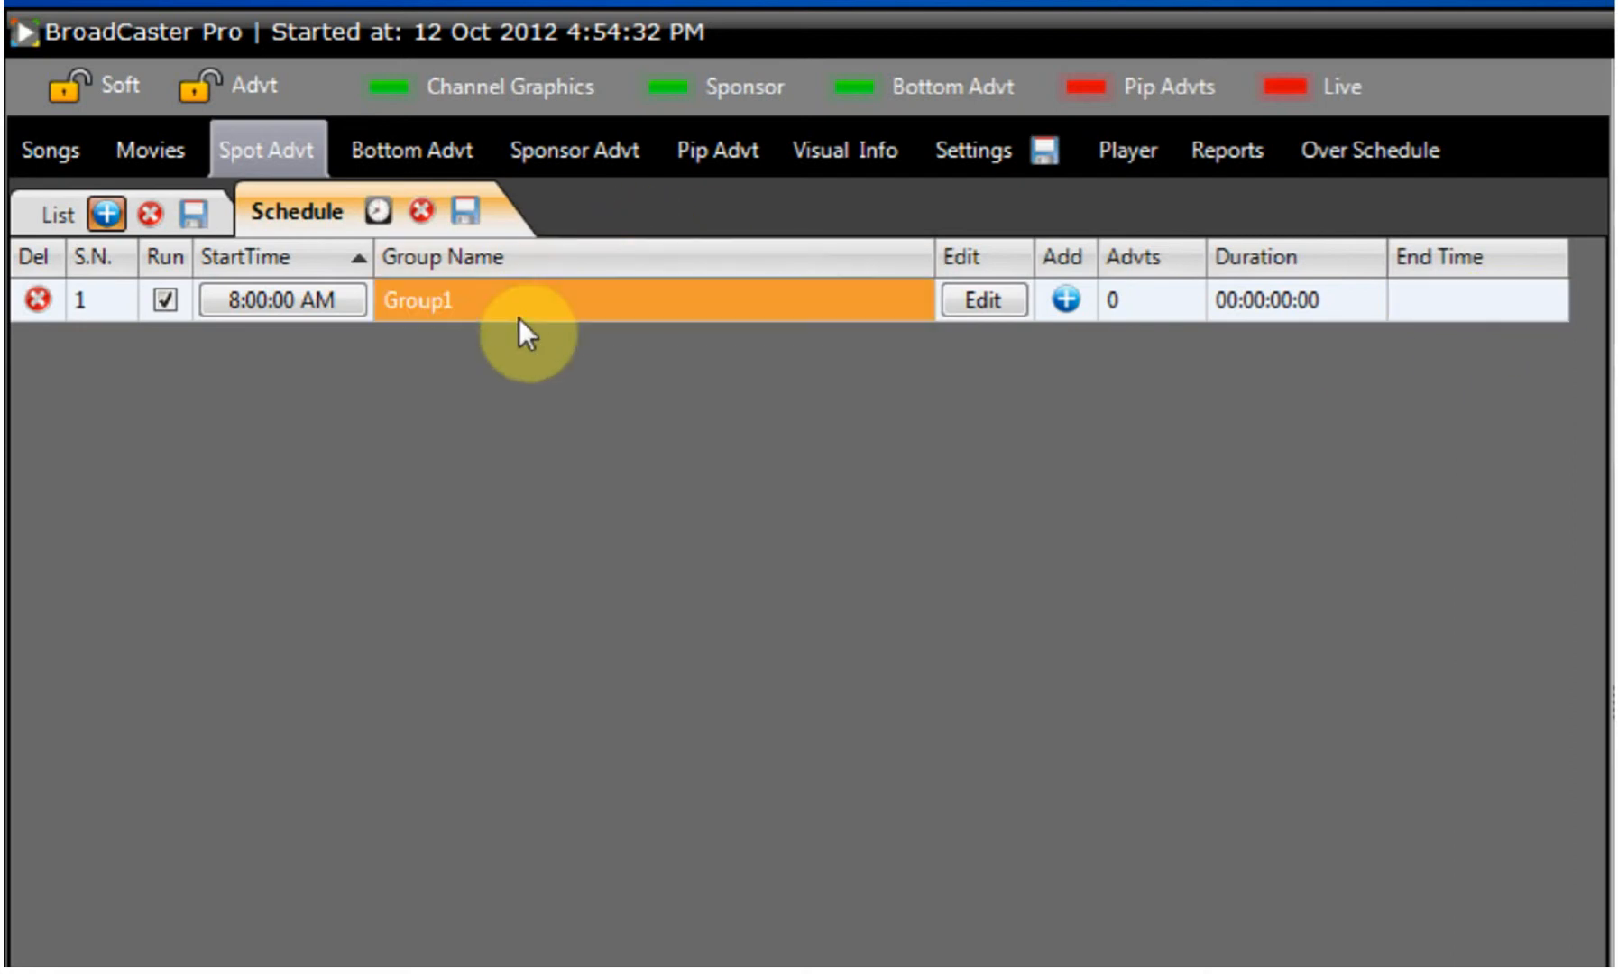
Open Group1 for editing and add the Audi, BMW, Reliance Digital and Samsung_Galaxy_S_III adverts to it
click(966, 301)
click(852, 388)
click(852, 428)
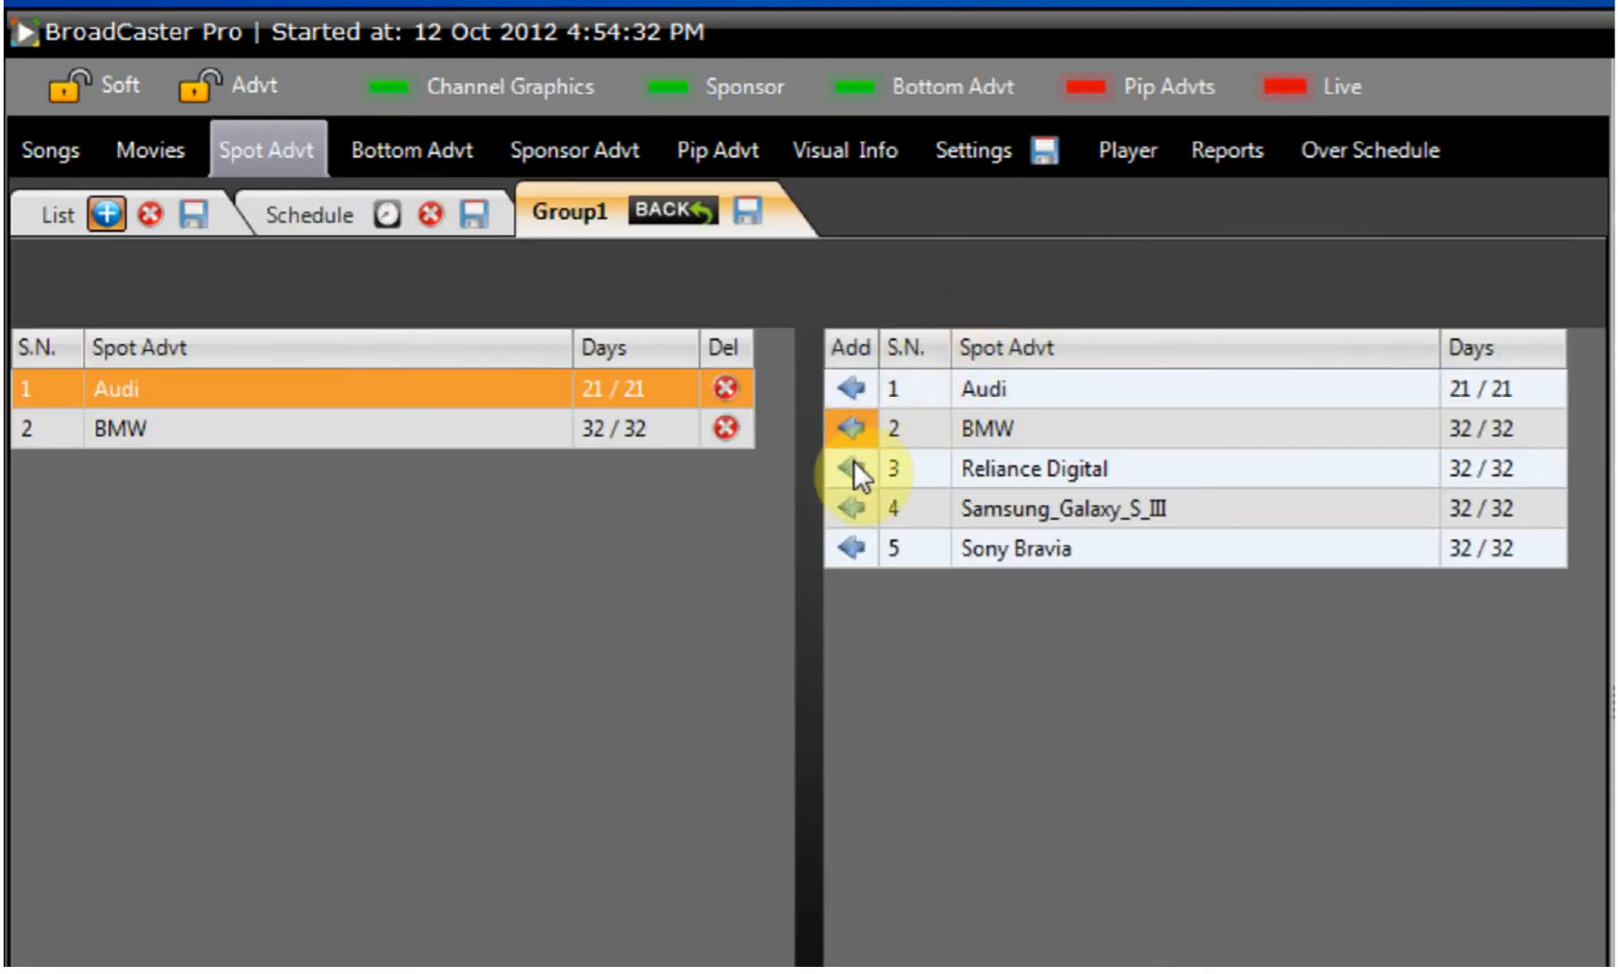
click(853, 468)
click(852, 508)
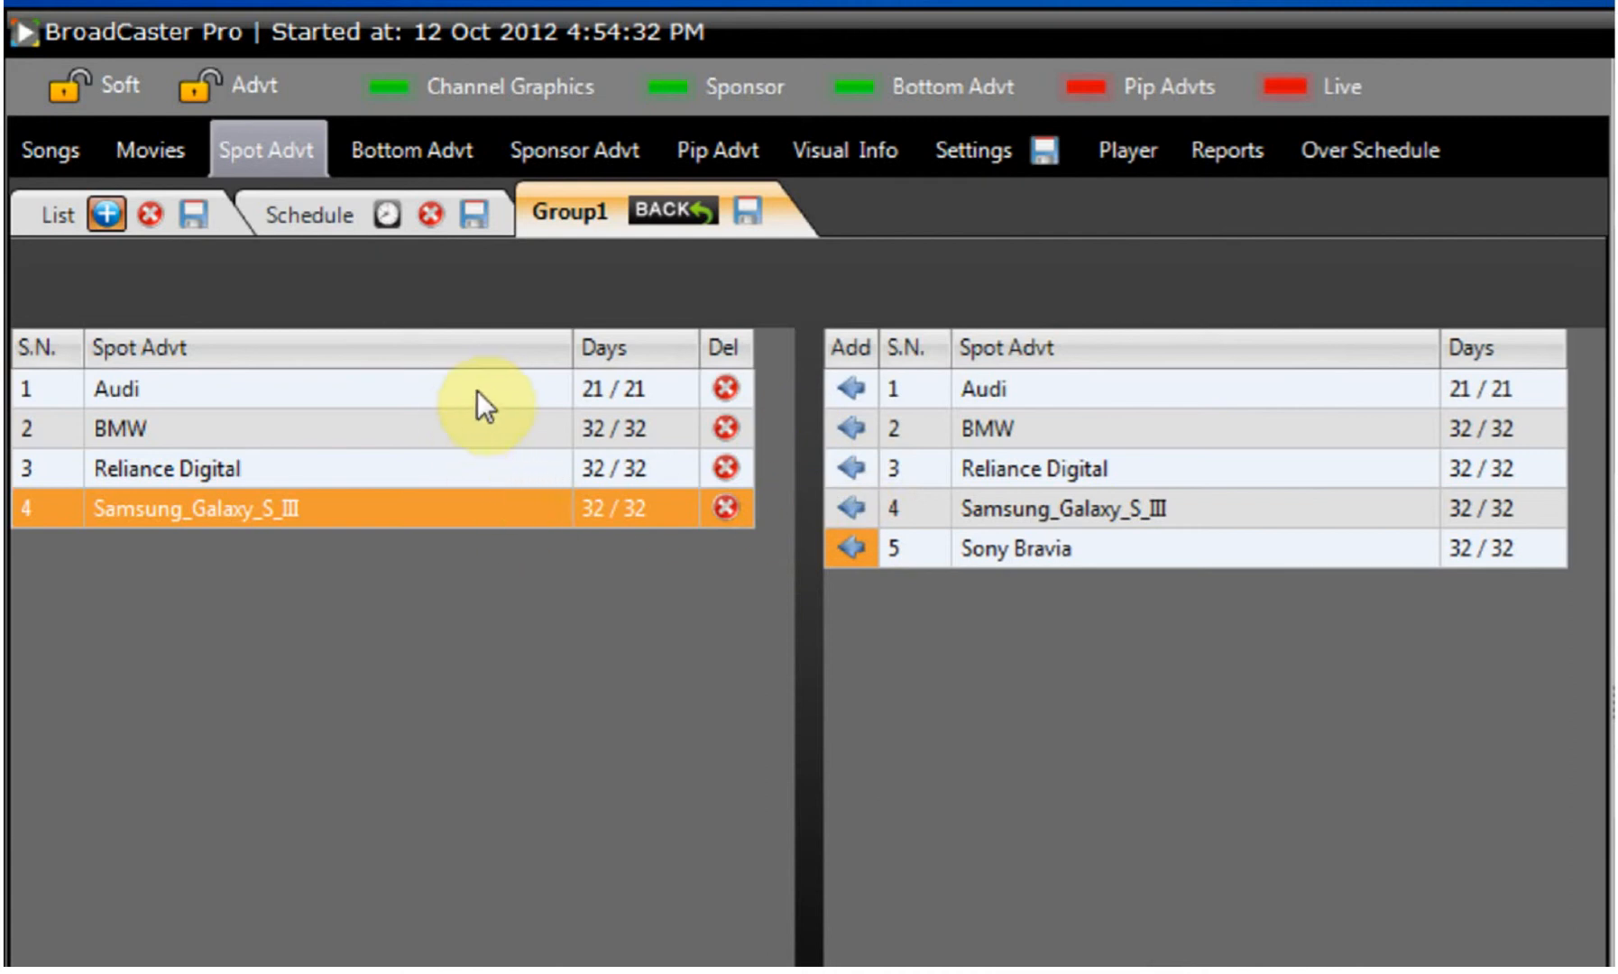
Reorder Group1's adverts to Audi, Samsung_Galaxy_S_III, Reliance Digital, BMW, save the group and return to the schedule
click(309, 459)
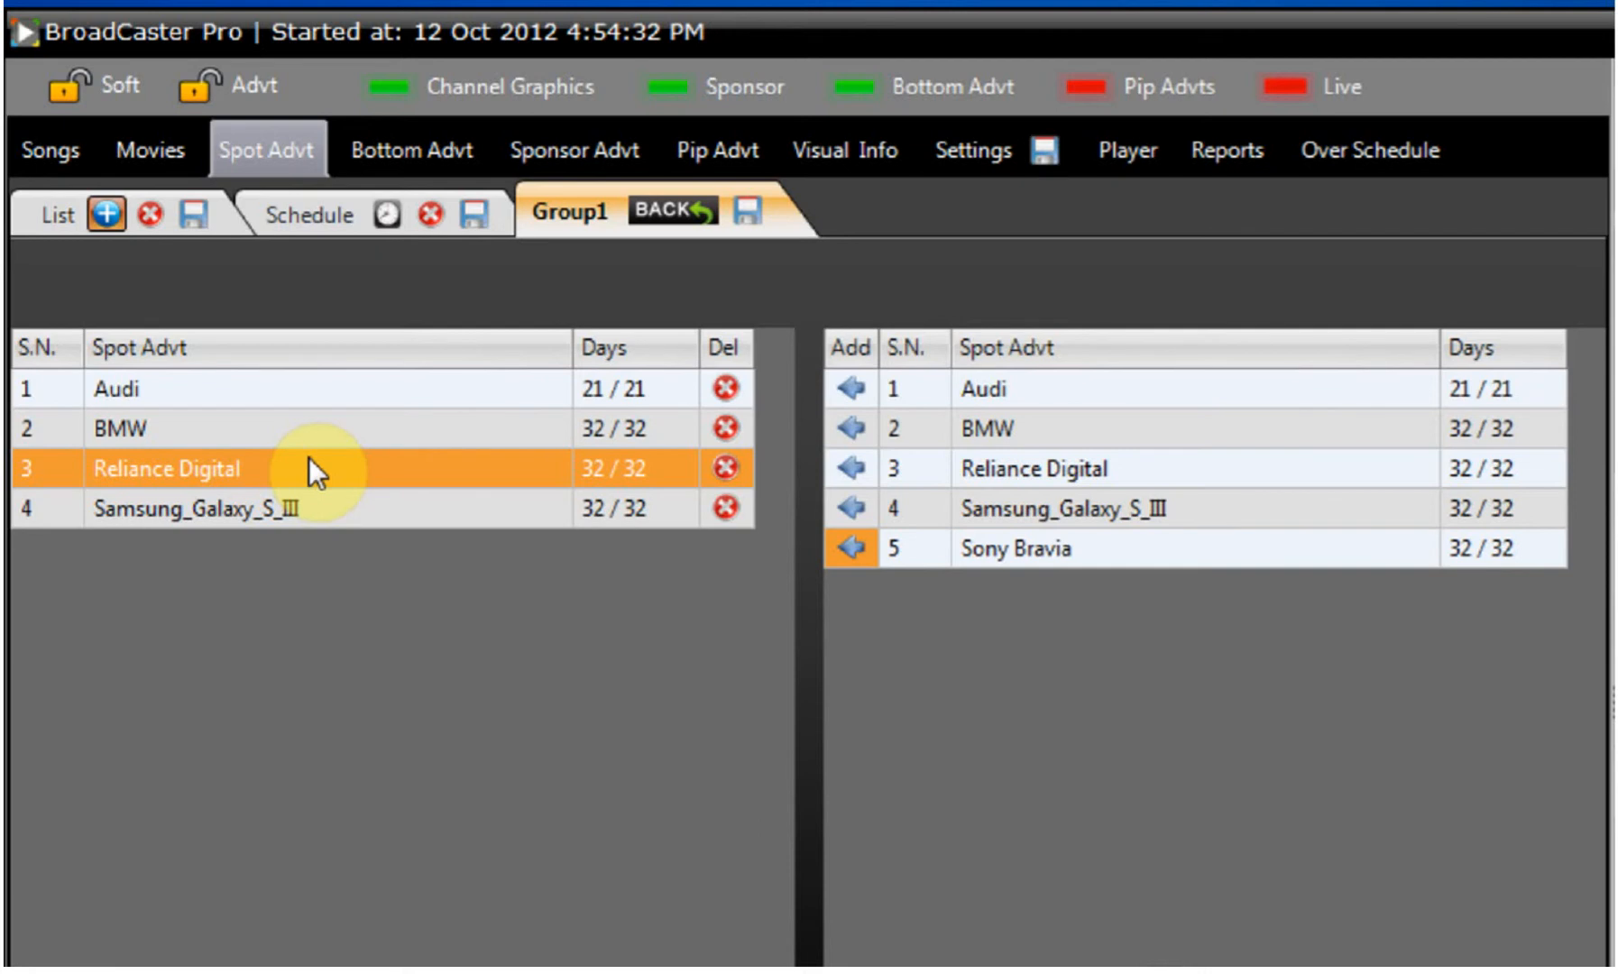
key(ctrl+Up)
key(ctrl+Up)
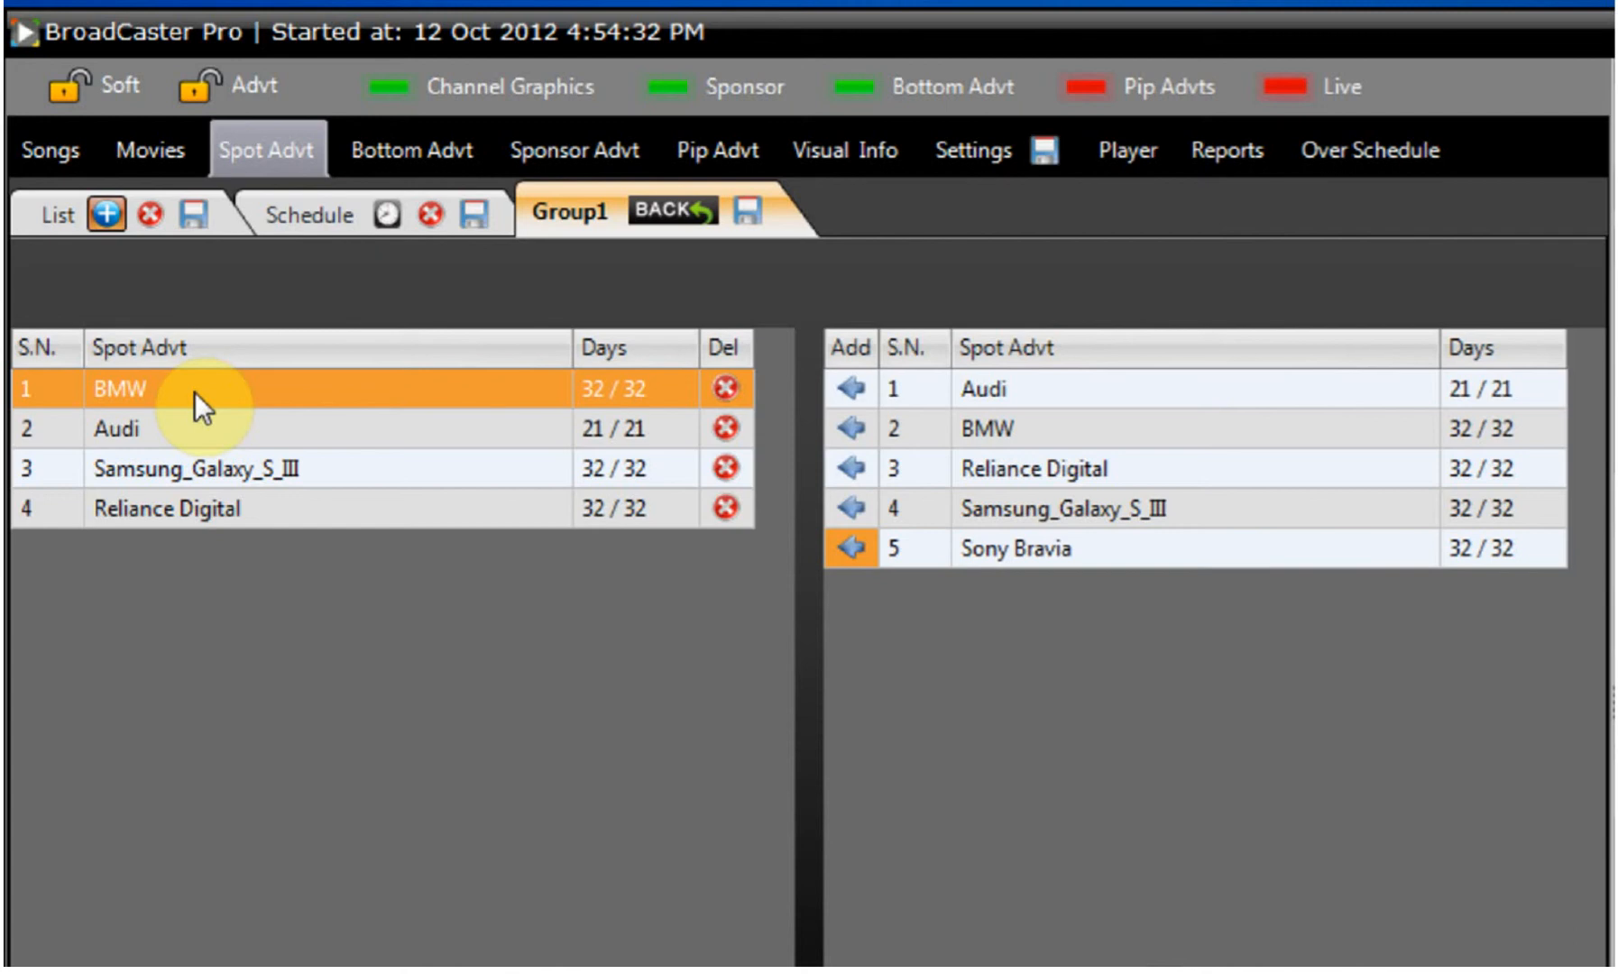
key(ctrl+Down)
key(ctrl+Down)
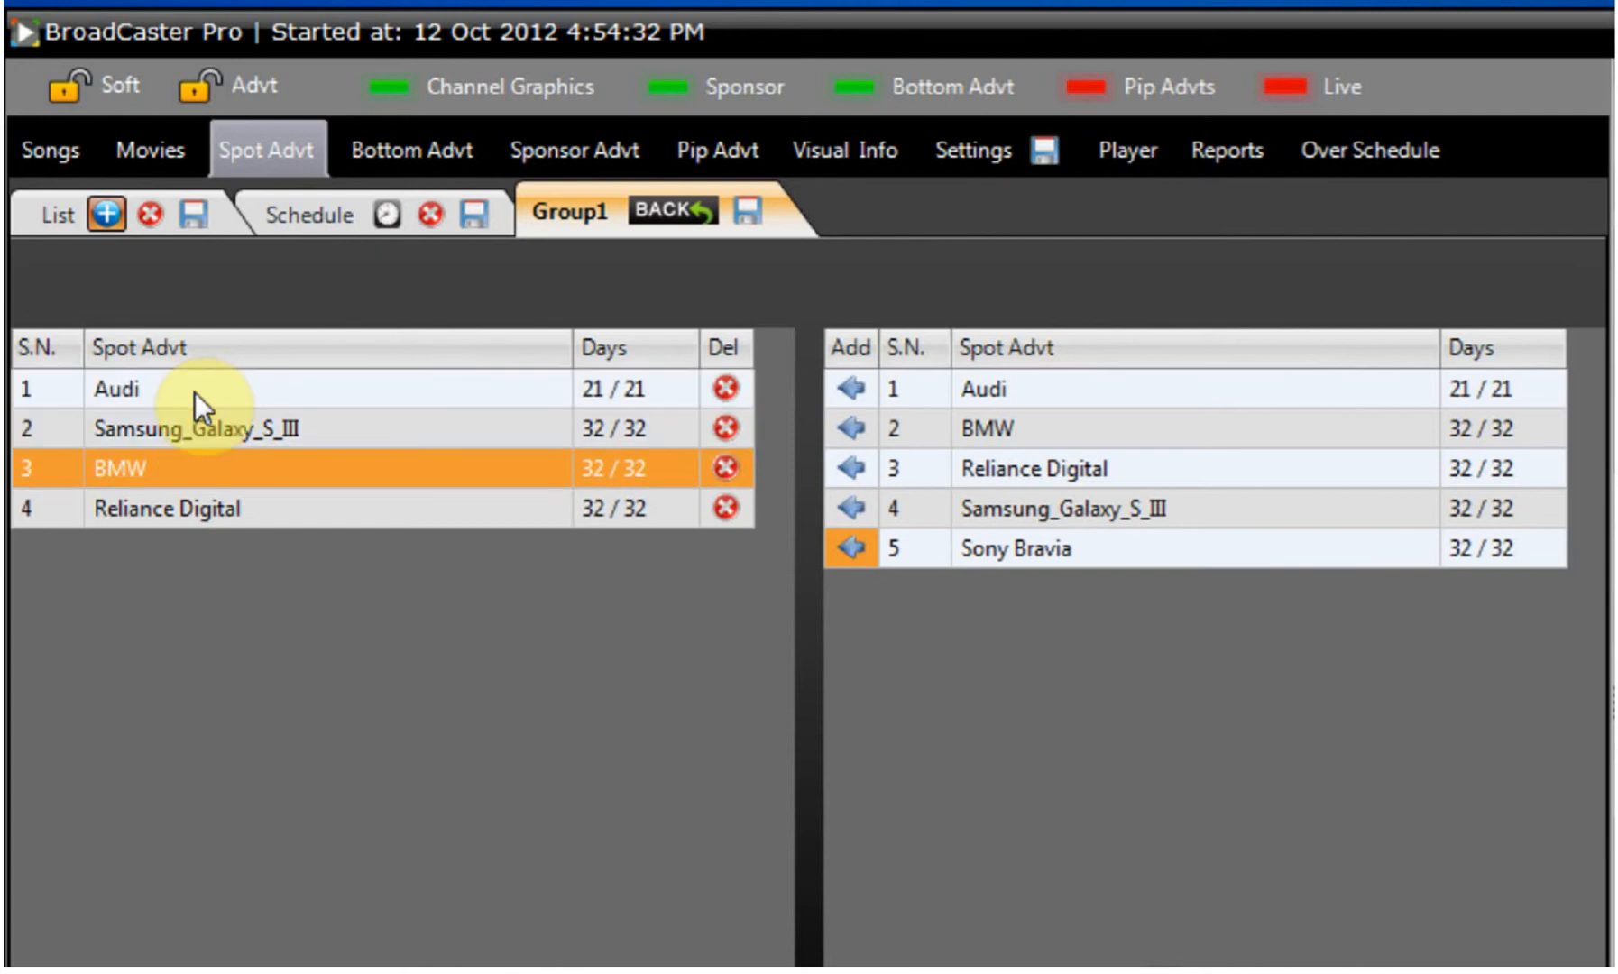
key(ctrl+Down)
click(748, 210)
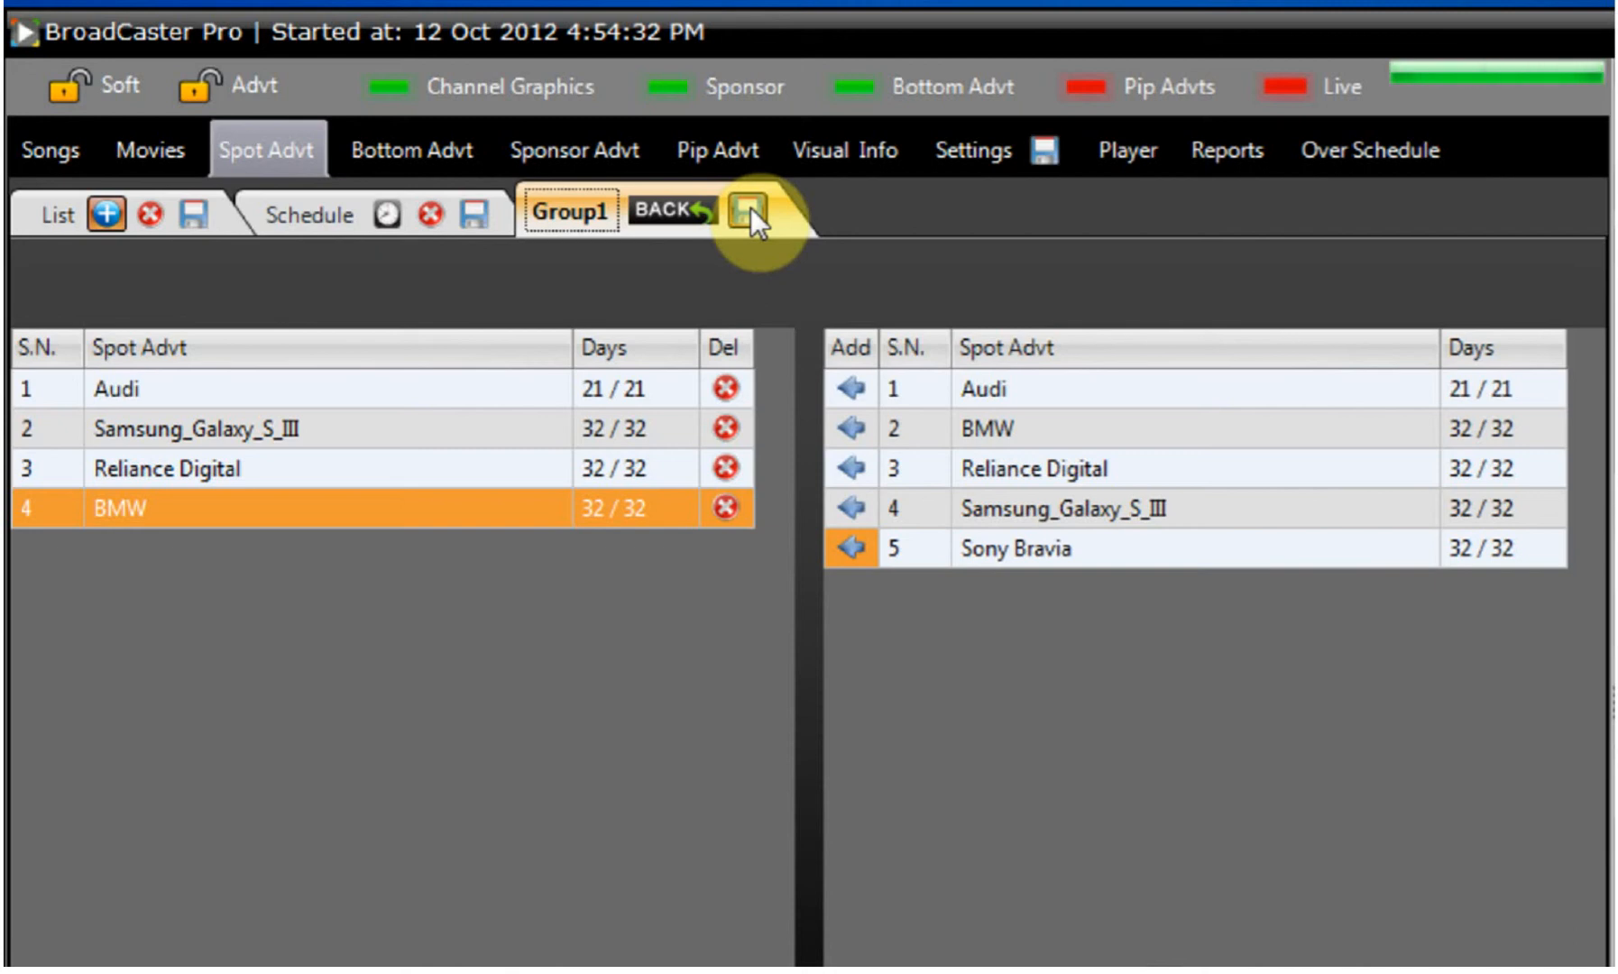
click(665, 211)
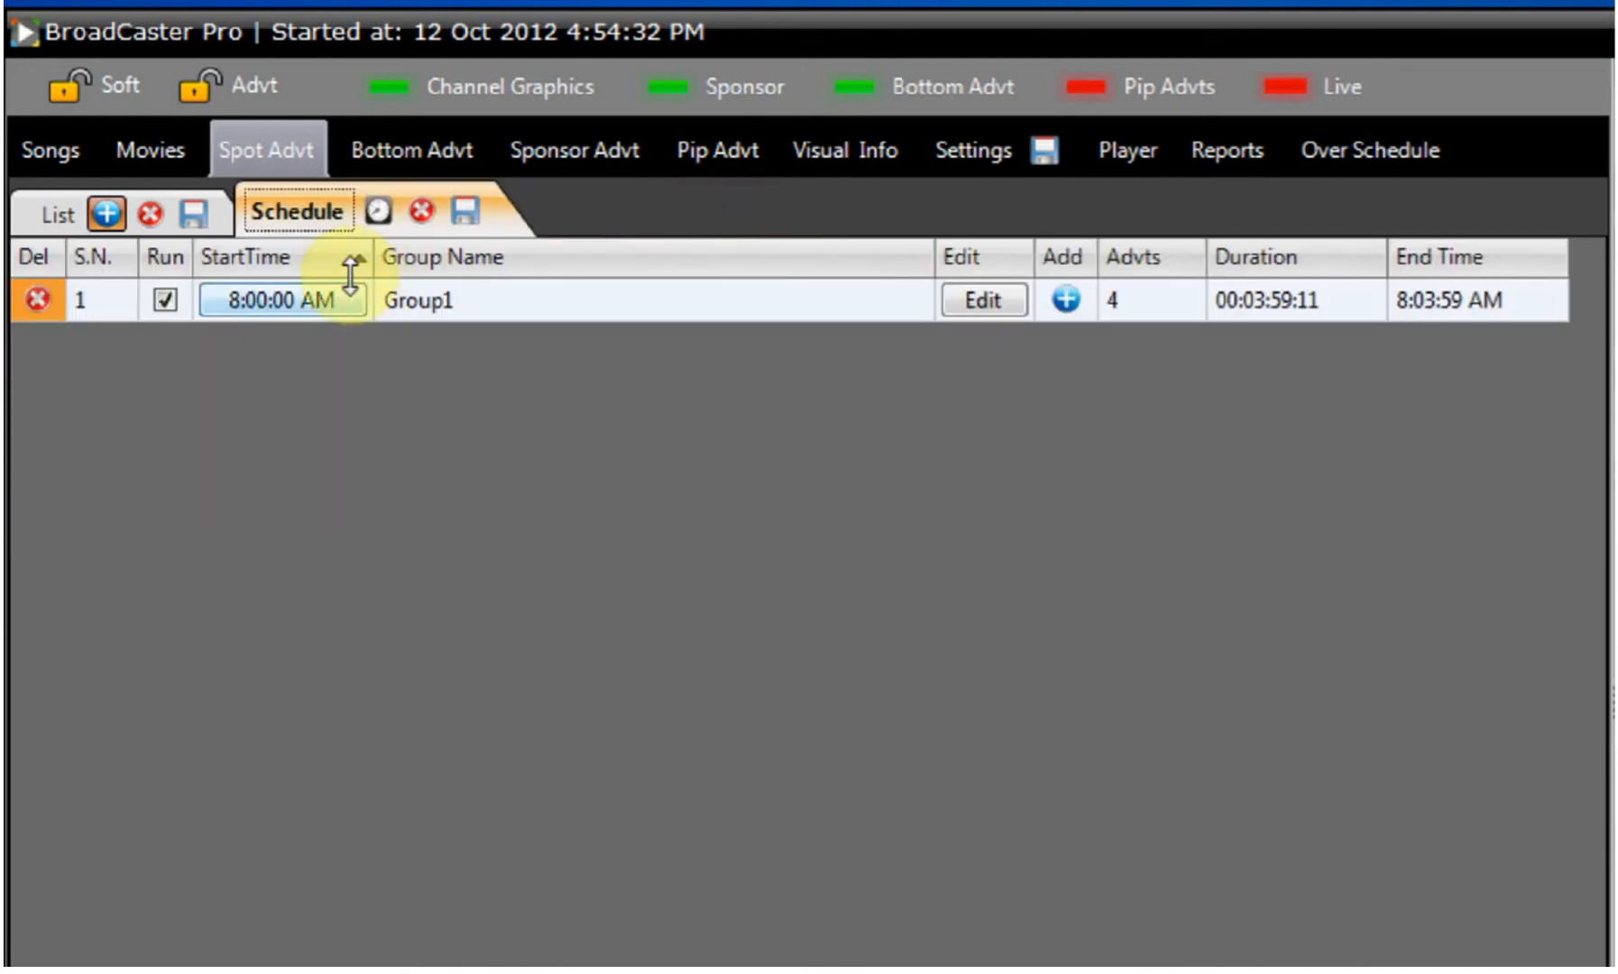
Add a second entry named Group 2 to the spot advert schedule and save the schedule
click(377, 211)
text(Group 2)
click(469, 218)
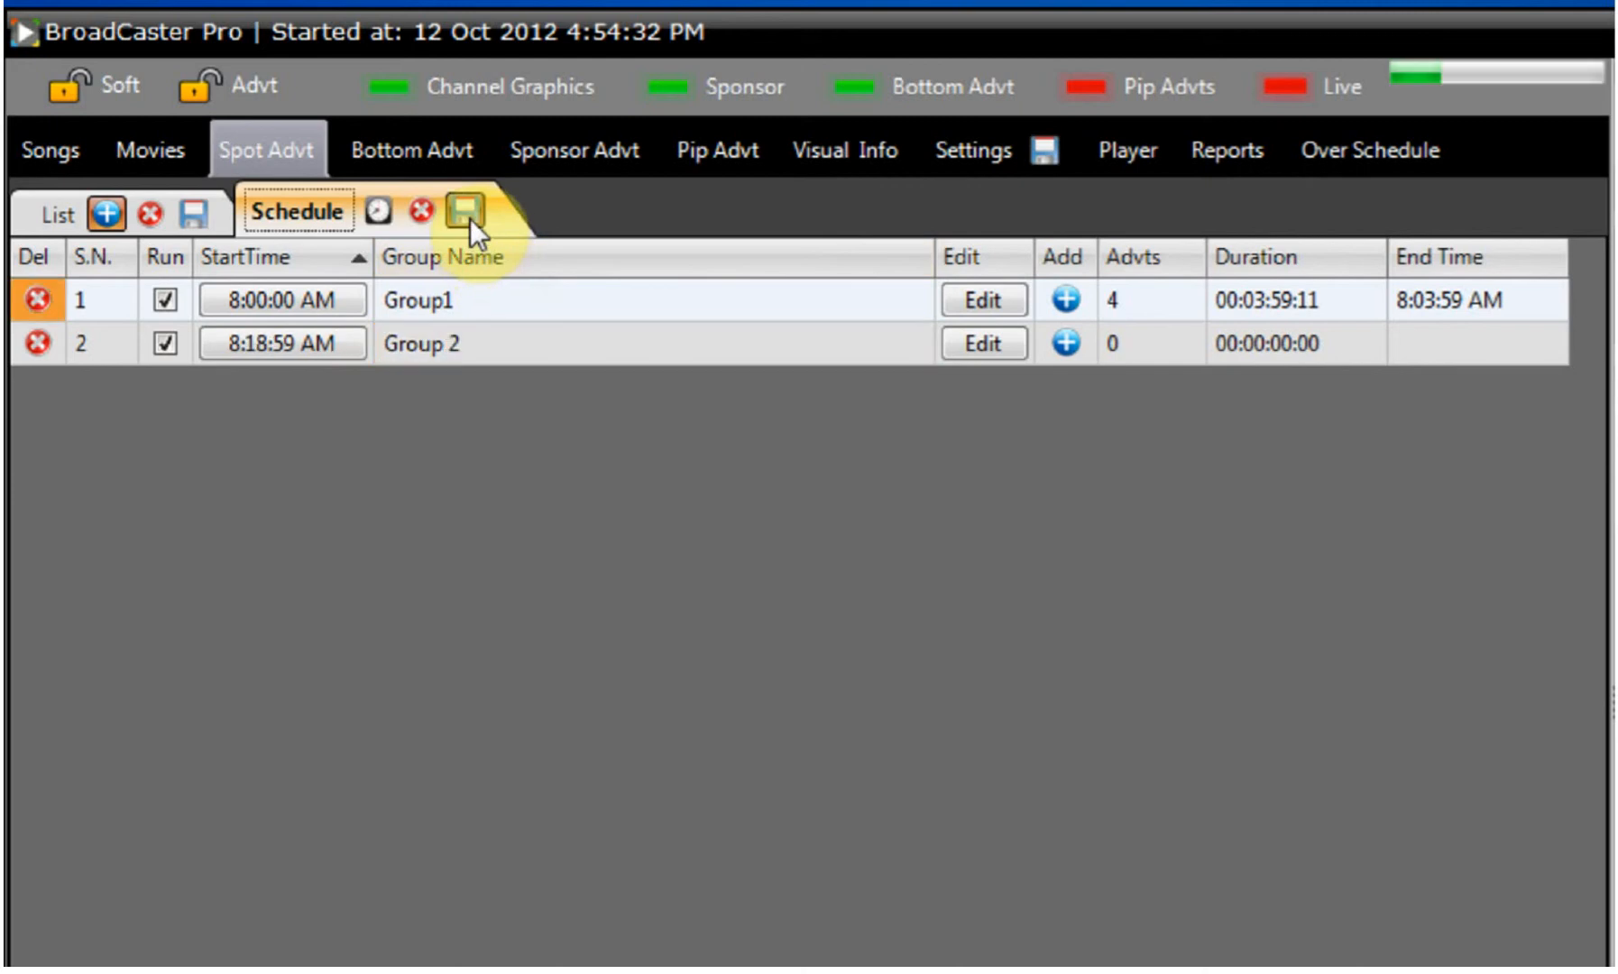
Set Group 2's start time to 08:15:00 AM and save the schedule
click(271, 346)
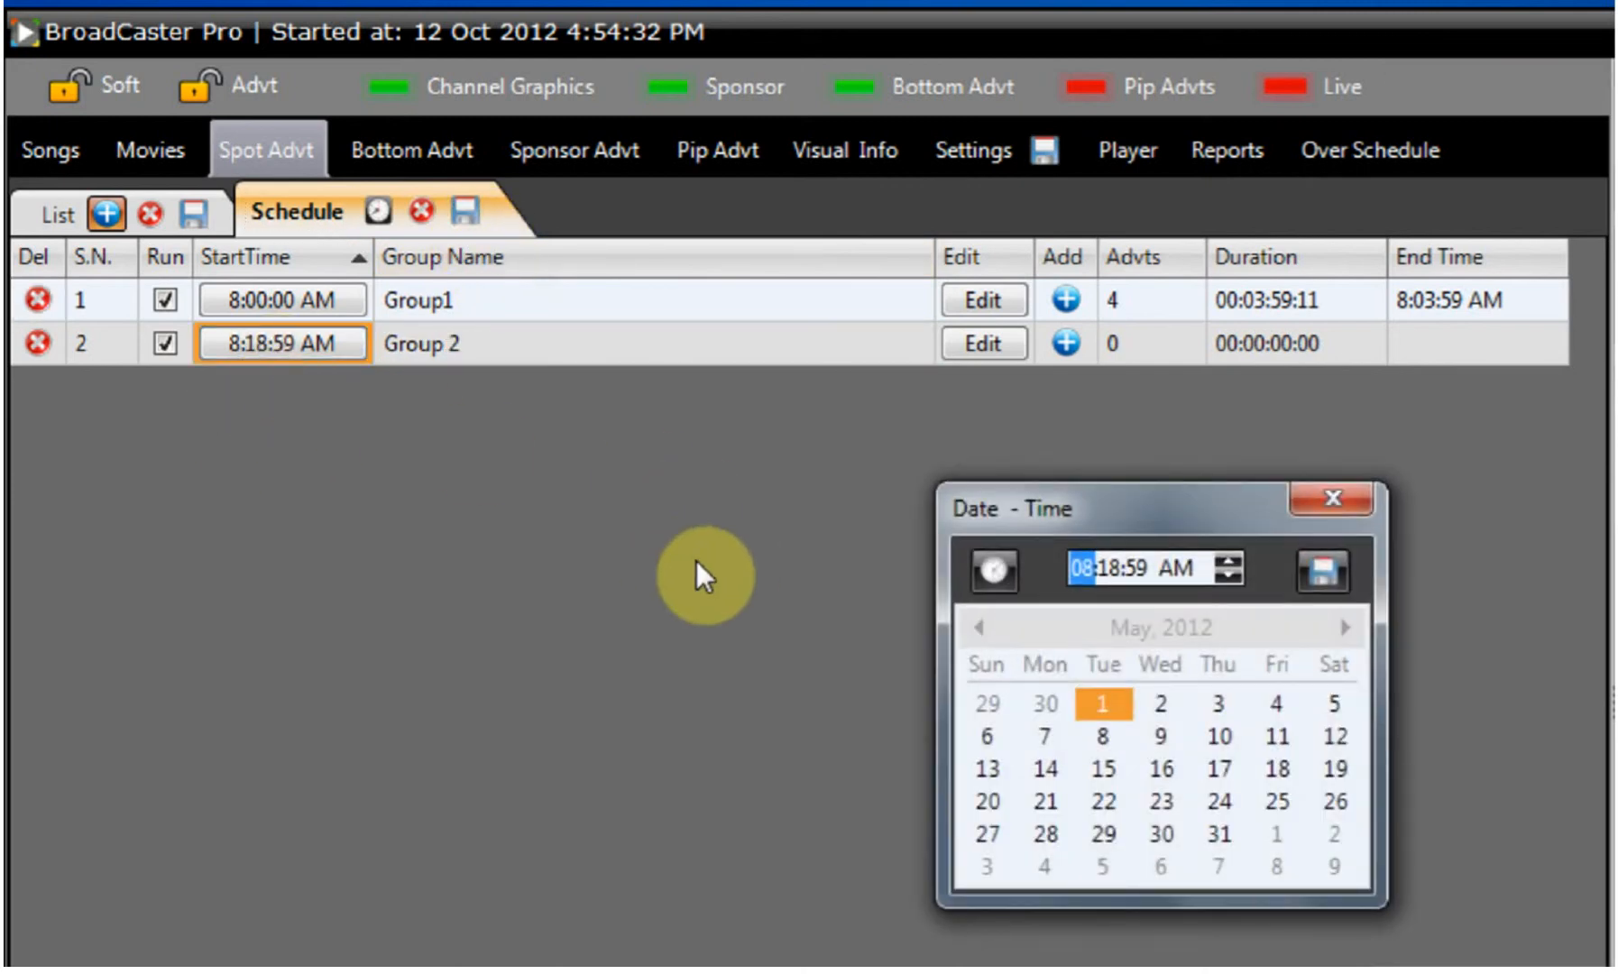
click(1108, 572)
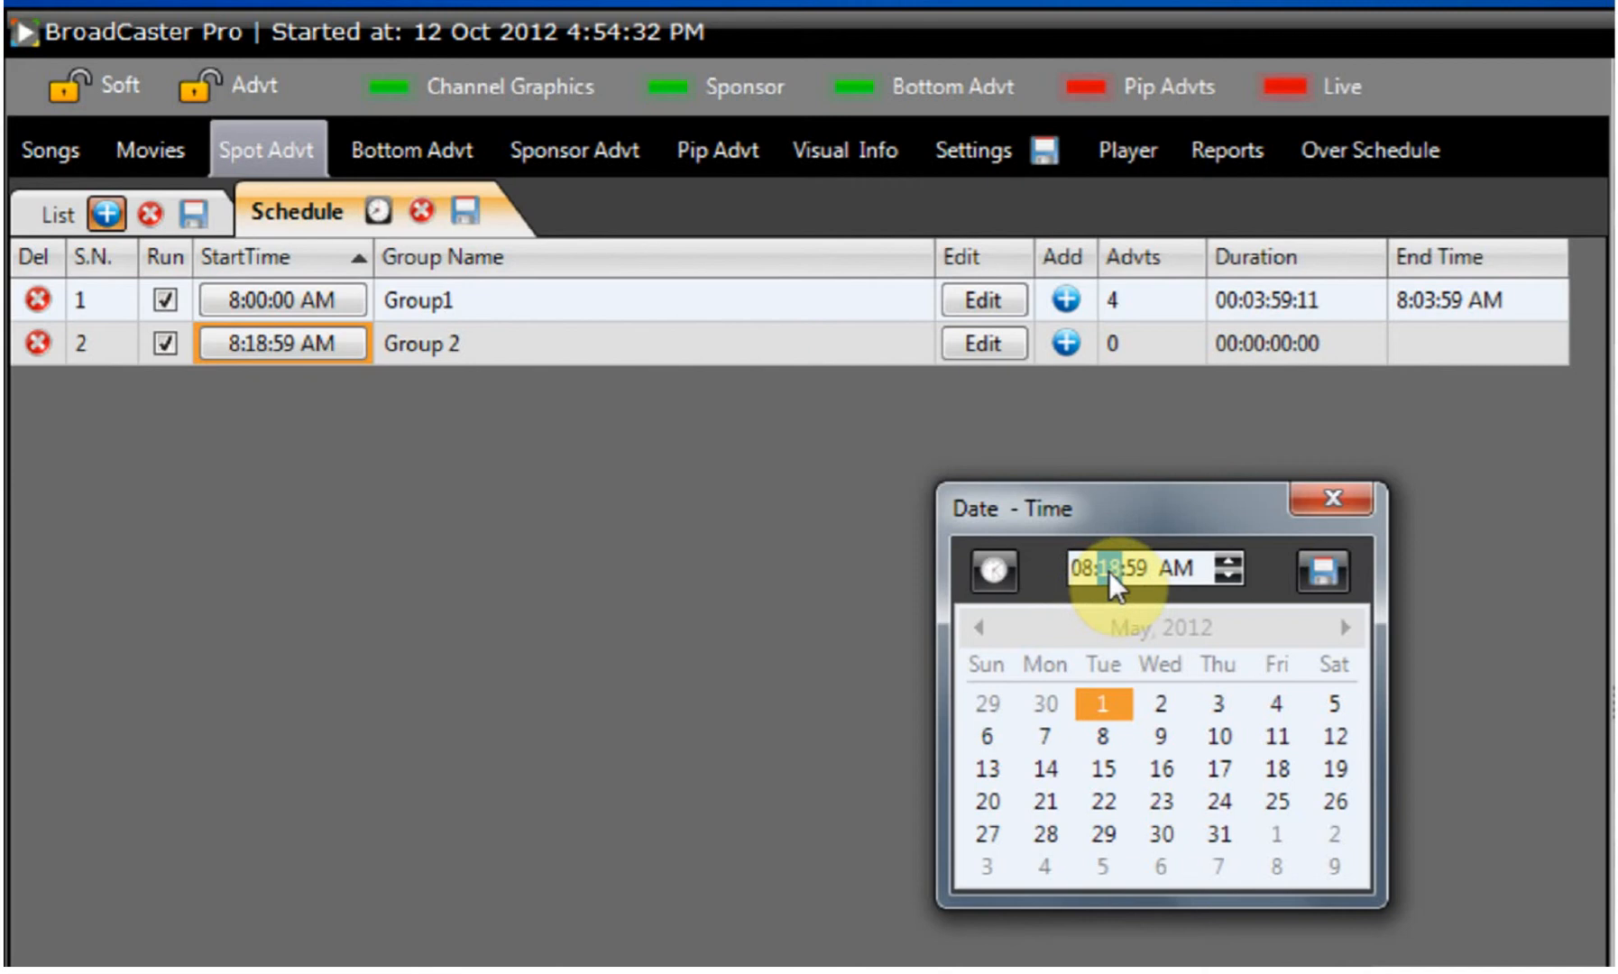
click(1229, 576)
click(1229, 576)
click(1228, 576)
click(1133, 572)
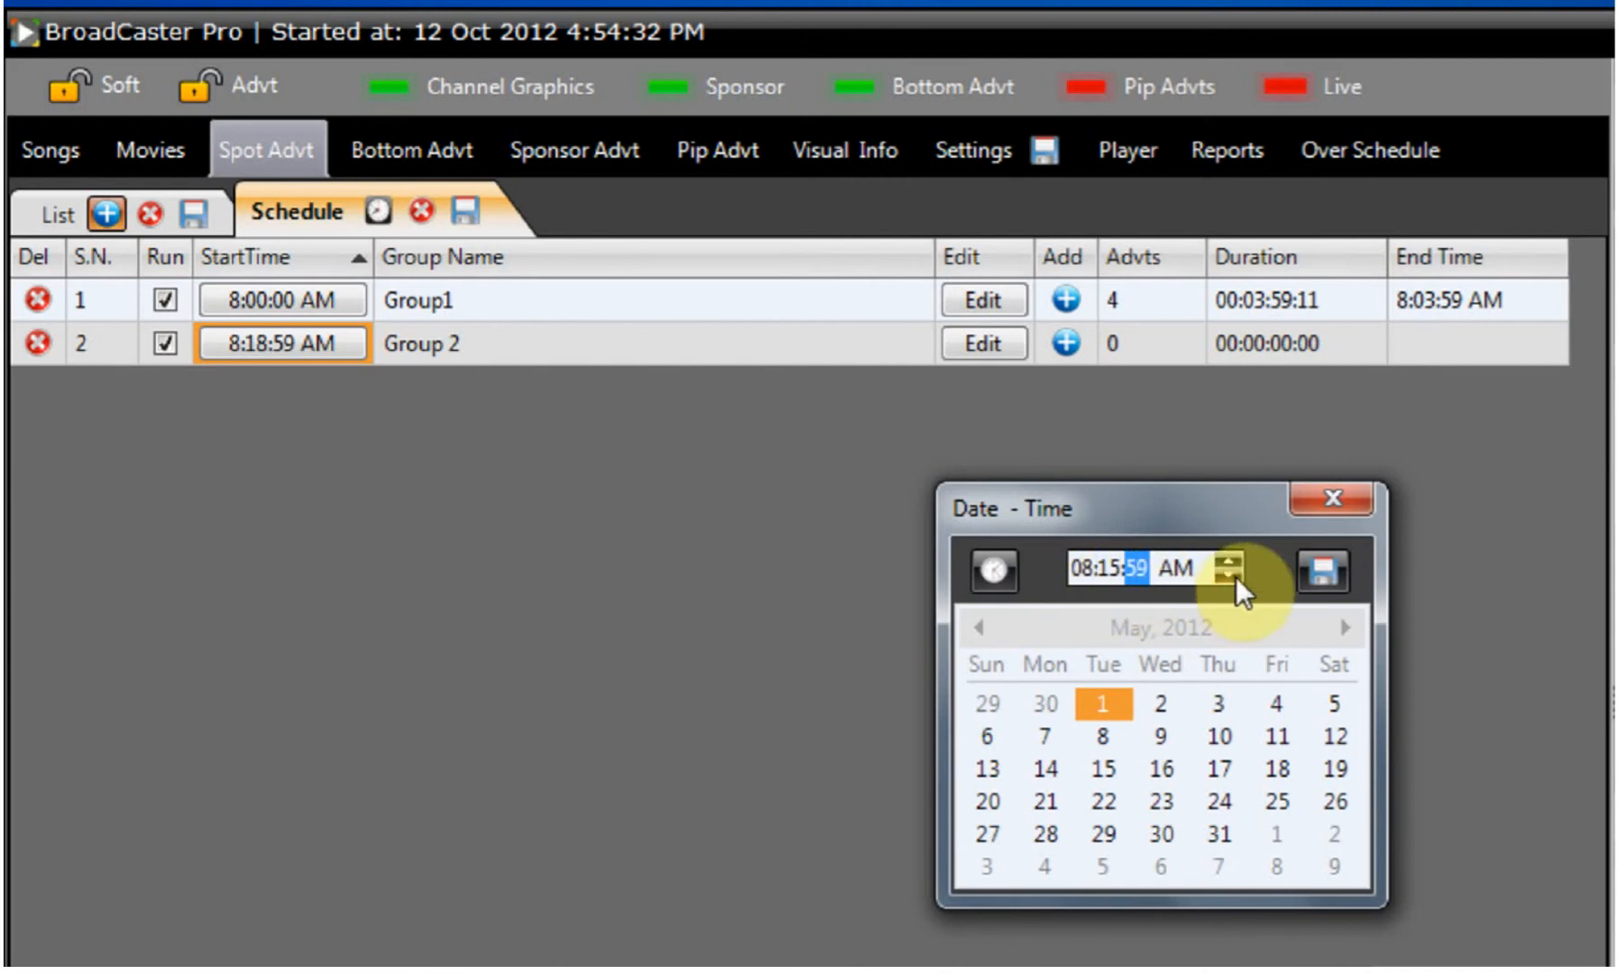
text(00)
click(1323, 572)
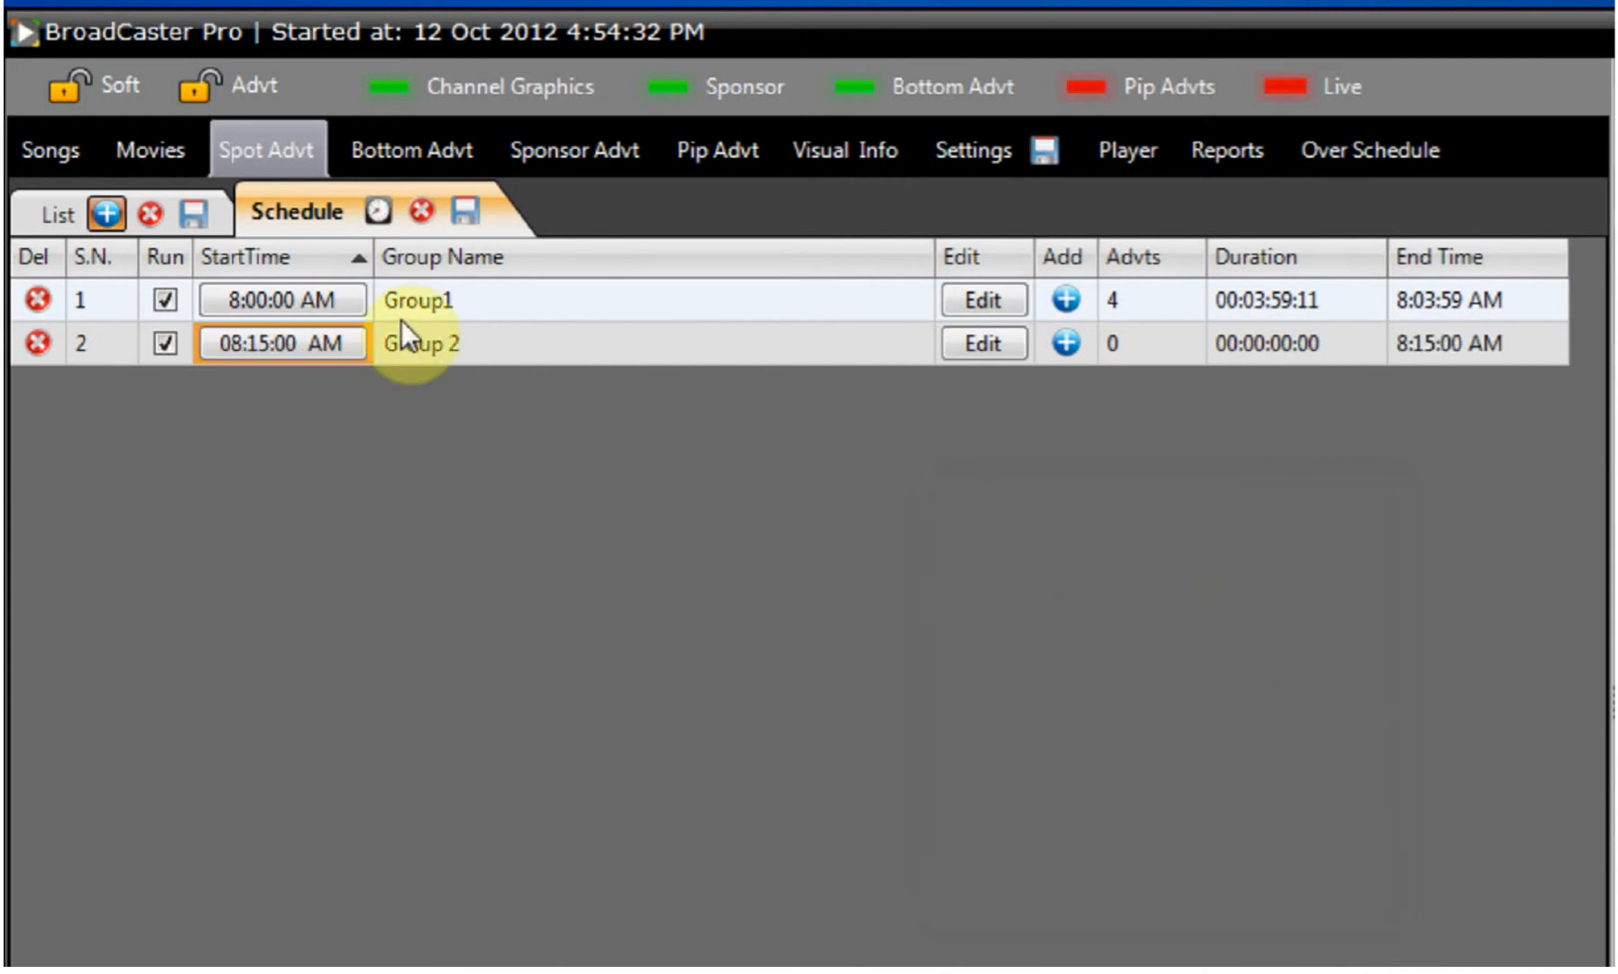
click(466, 212)
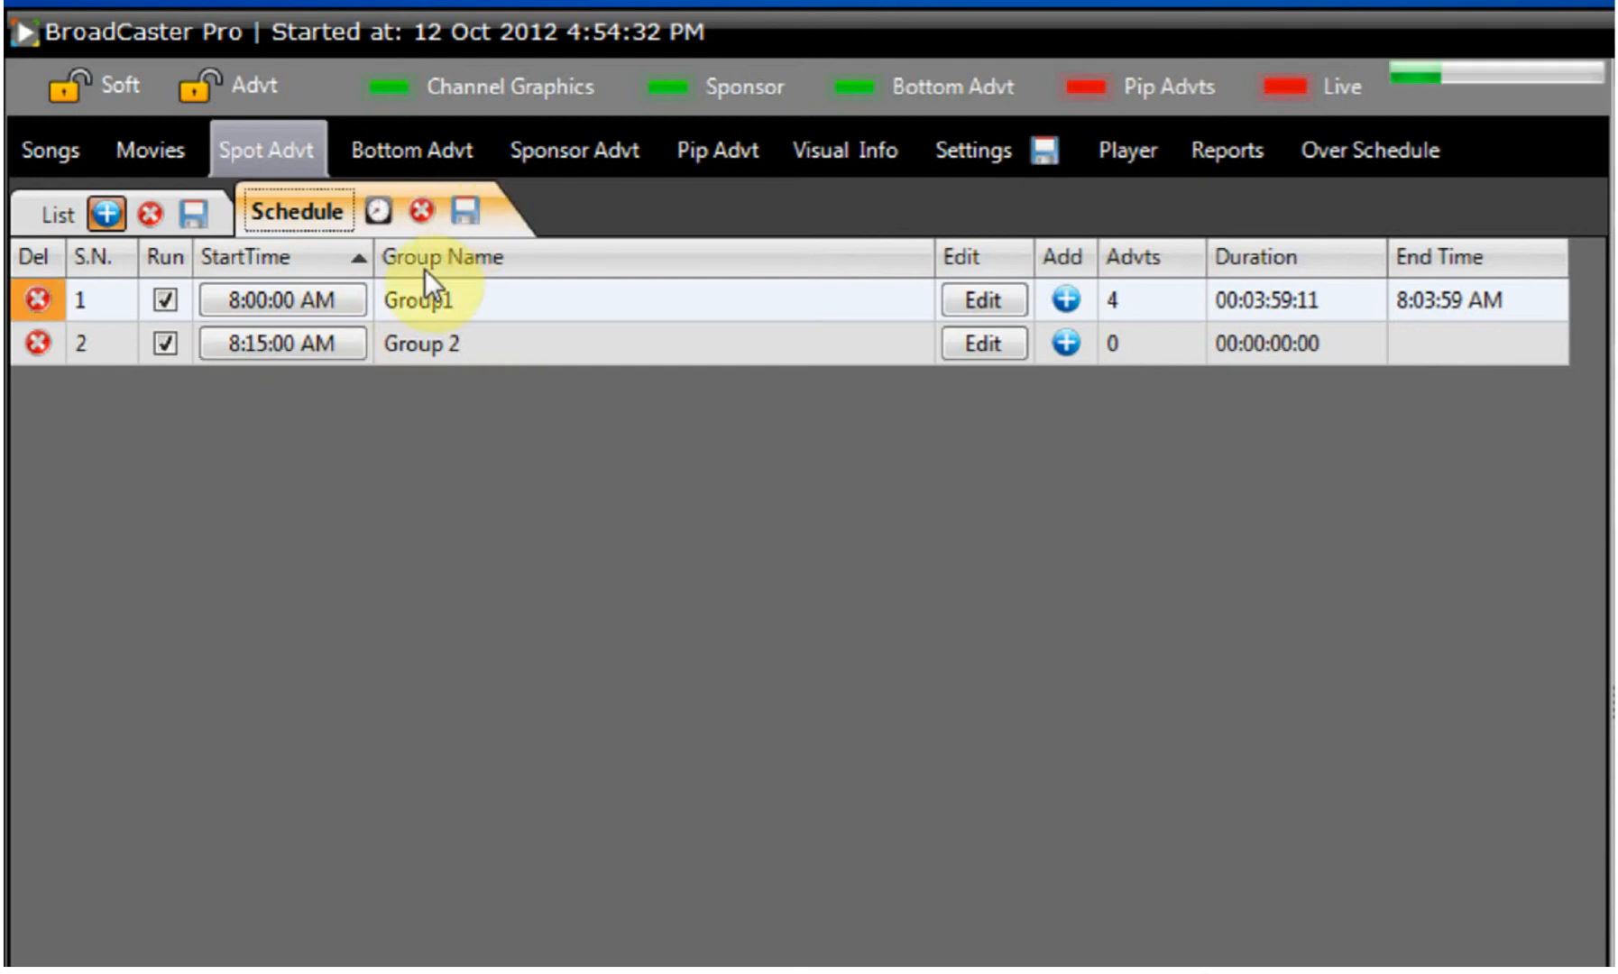
Open Group 2 for editing and add the Sony Bravia and Samsung_Galaxy_S_III adverts to it
click(462, 299)
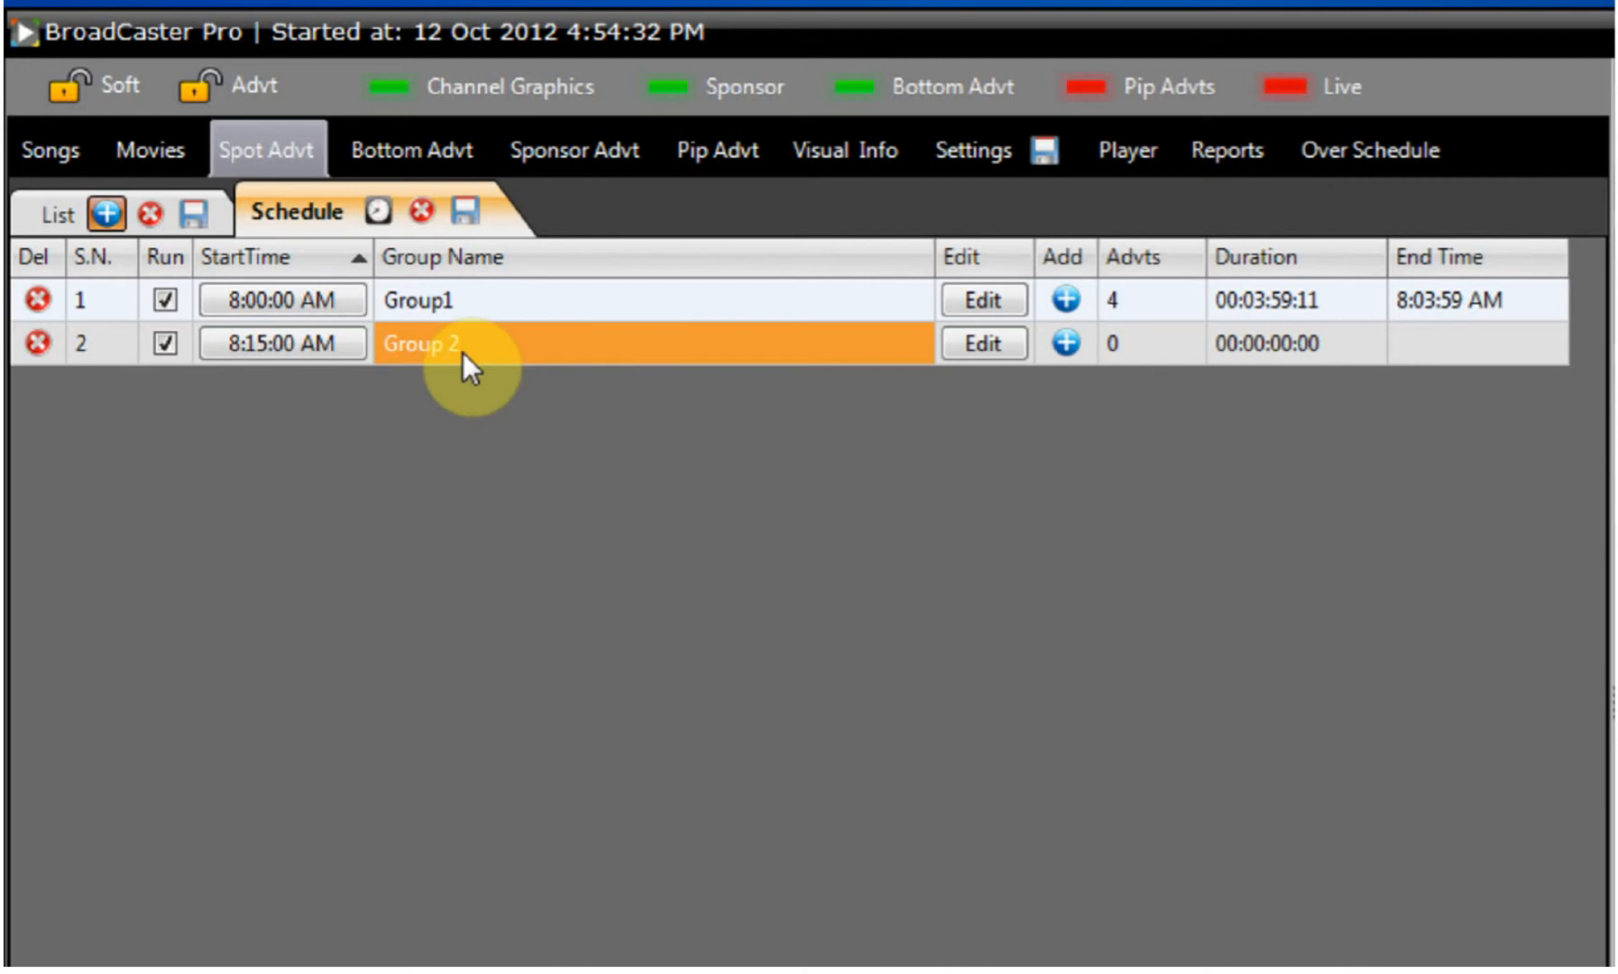
click(964, 344)
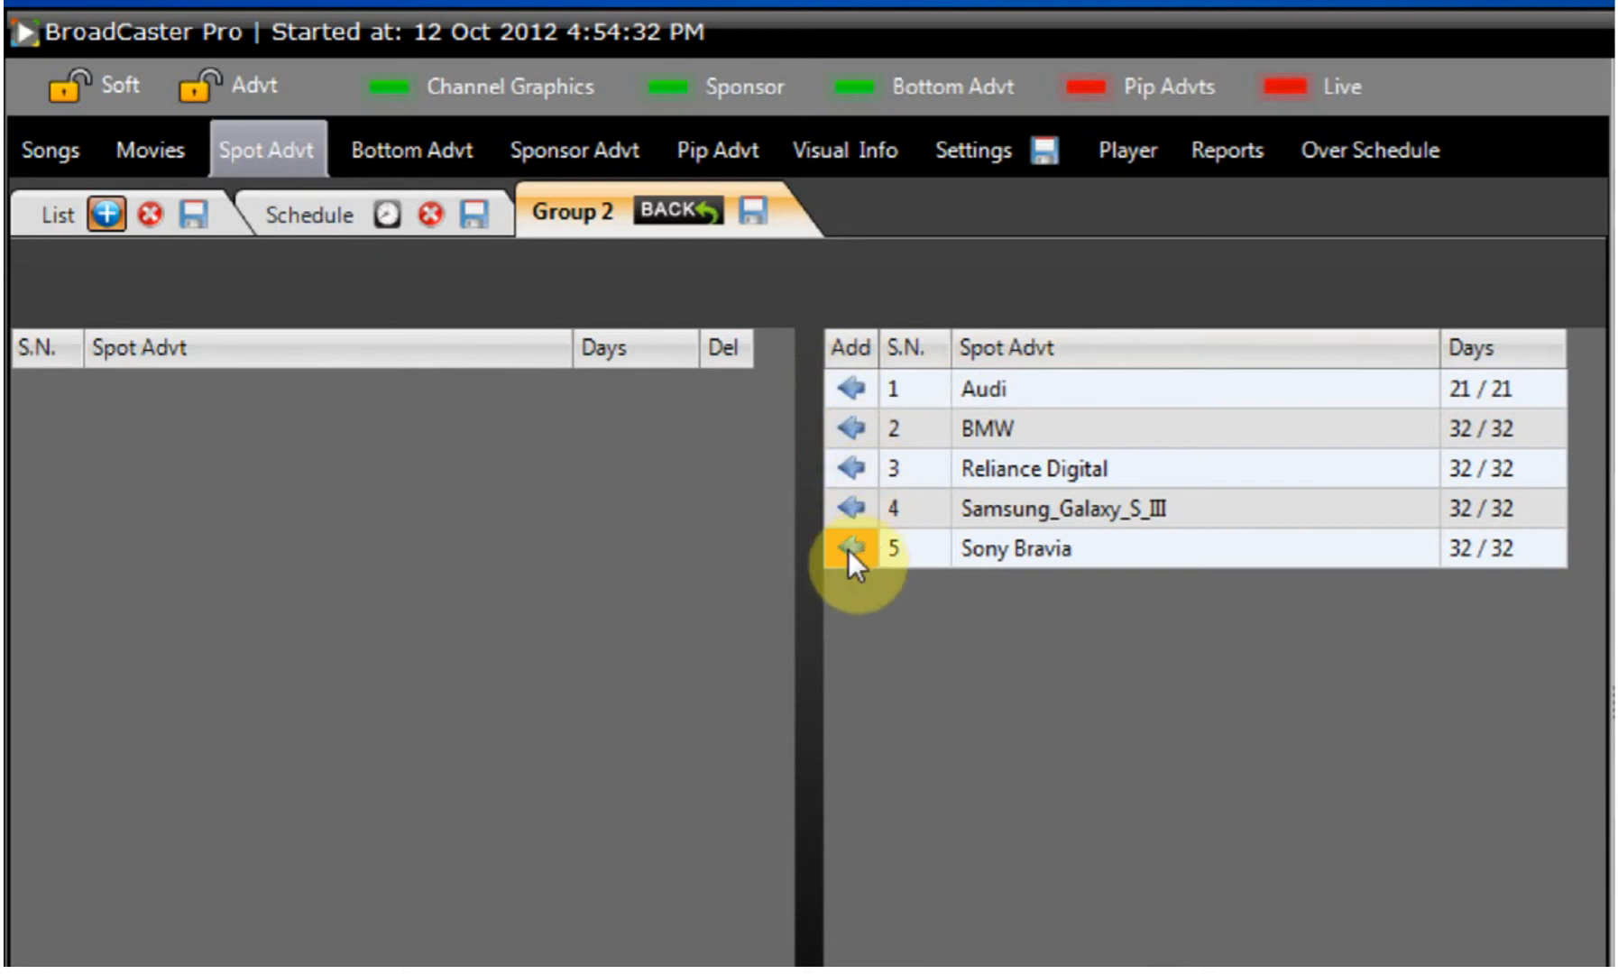
click(849, 548)
click(853, 506)
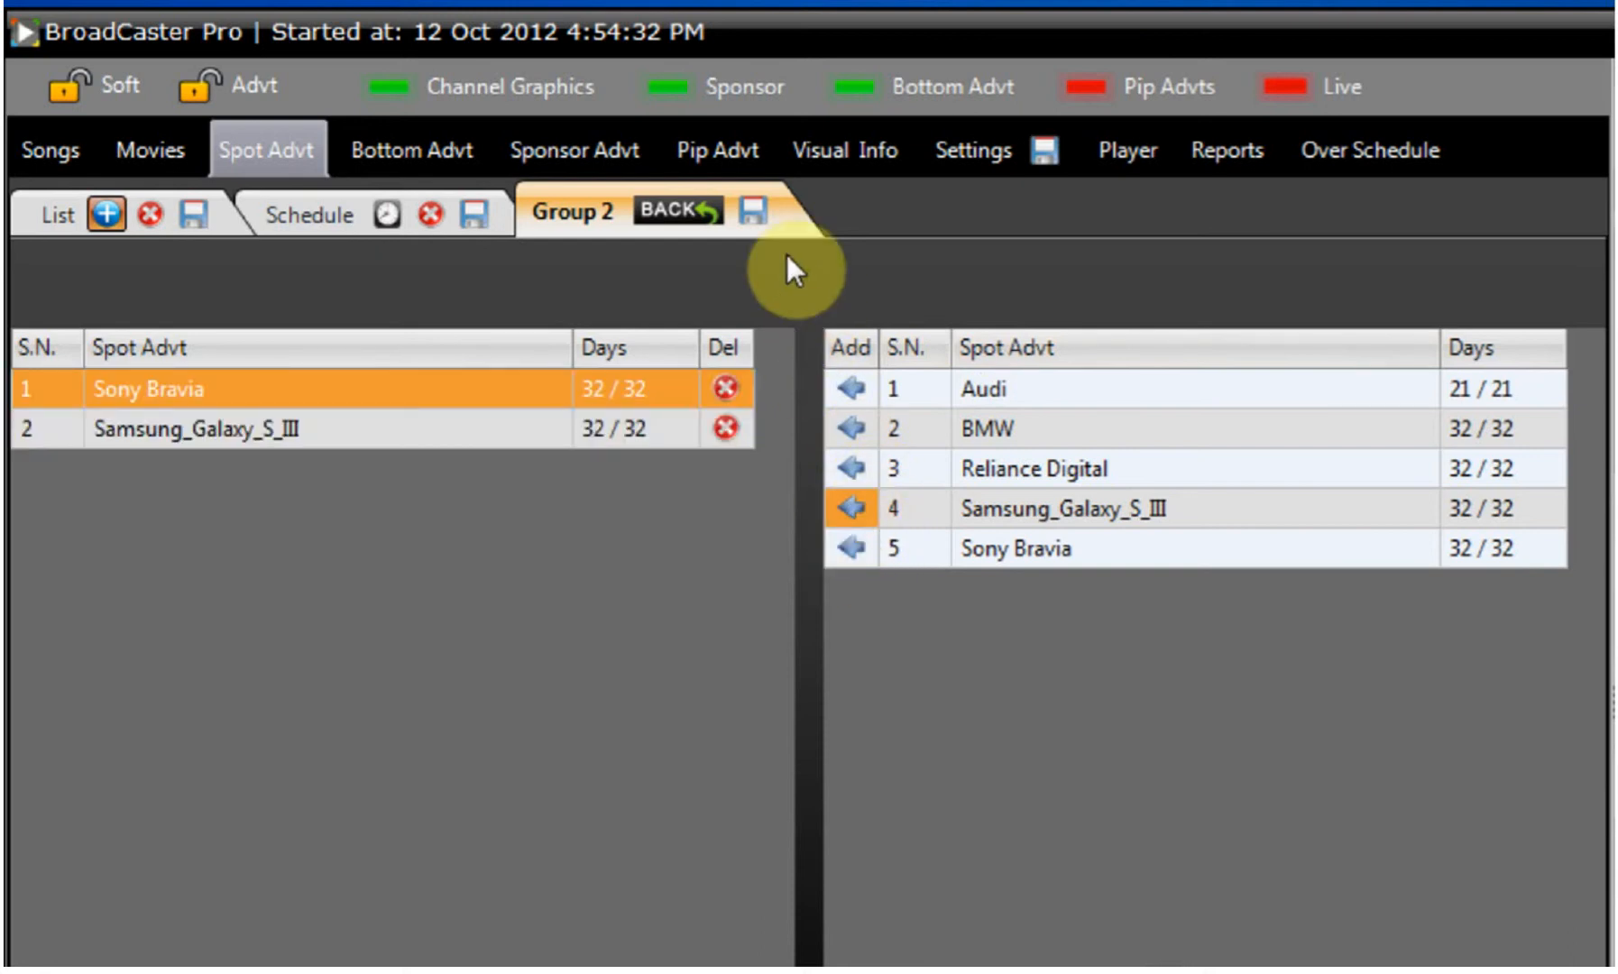
Move Samsung_Galaxy_S_III above Sony Bravia in Group 2, save the group and return to the schedule
click(392, 437)
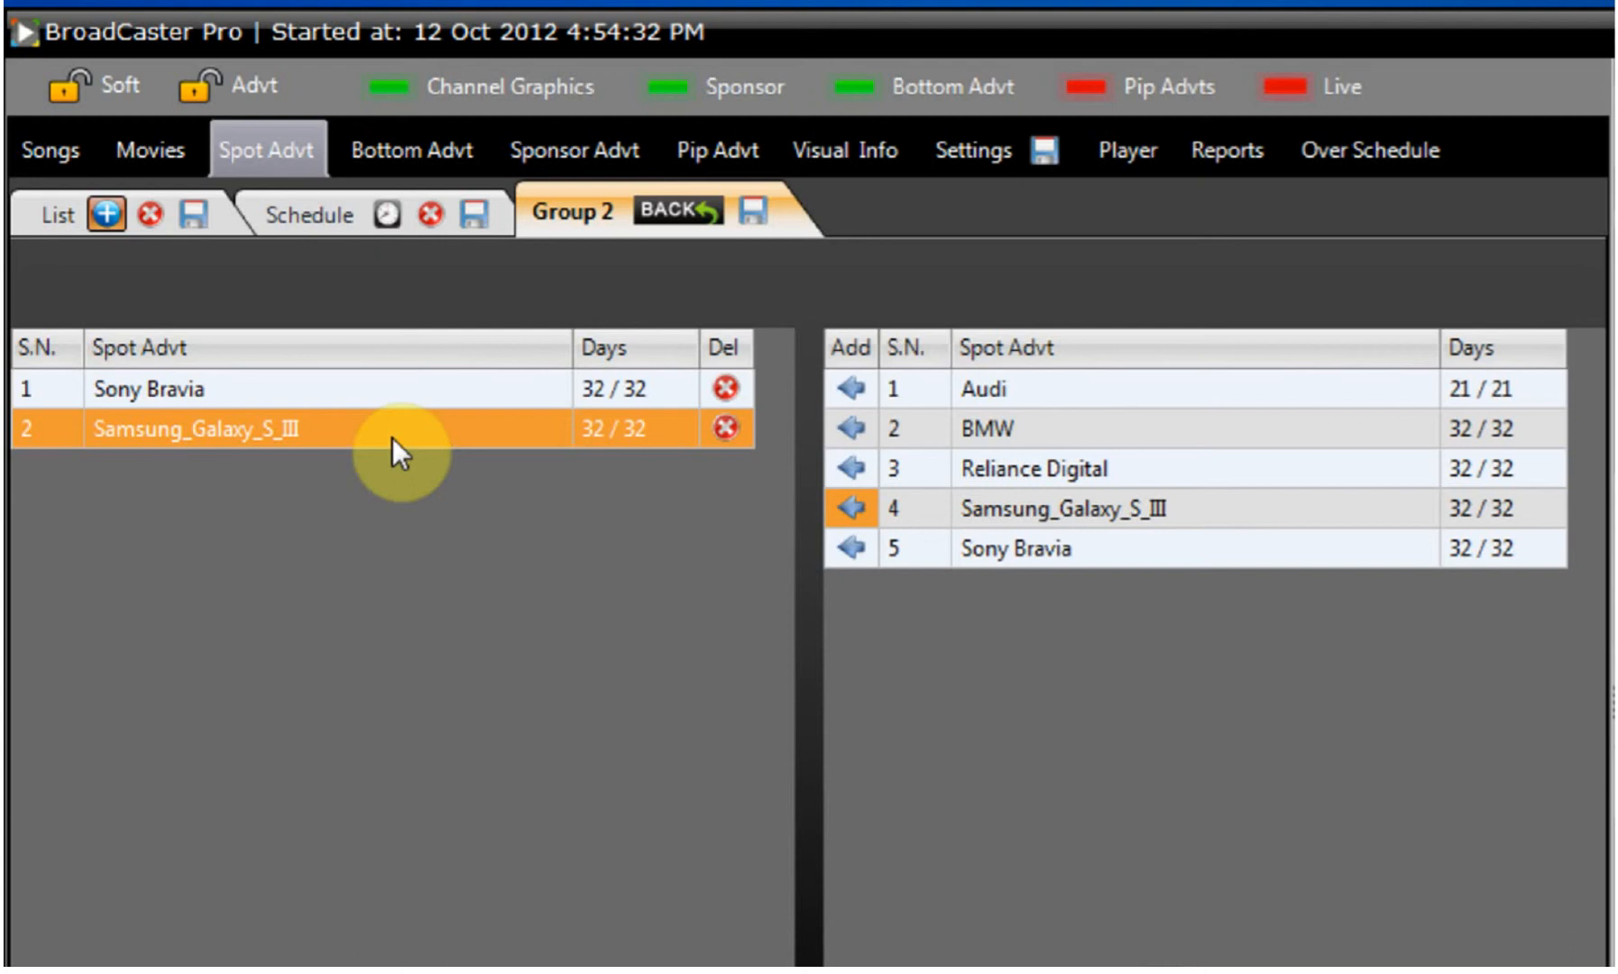
key(ctrl+Up)
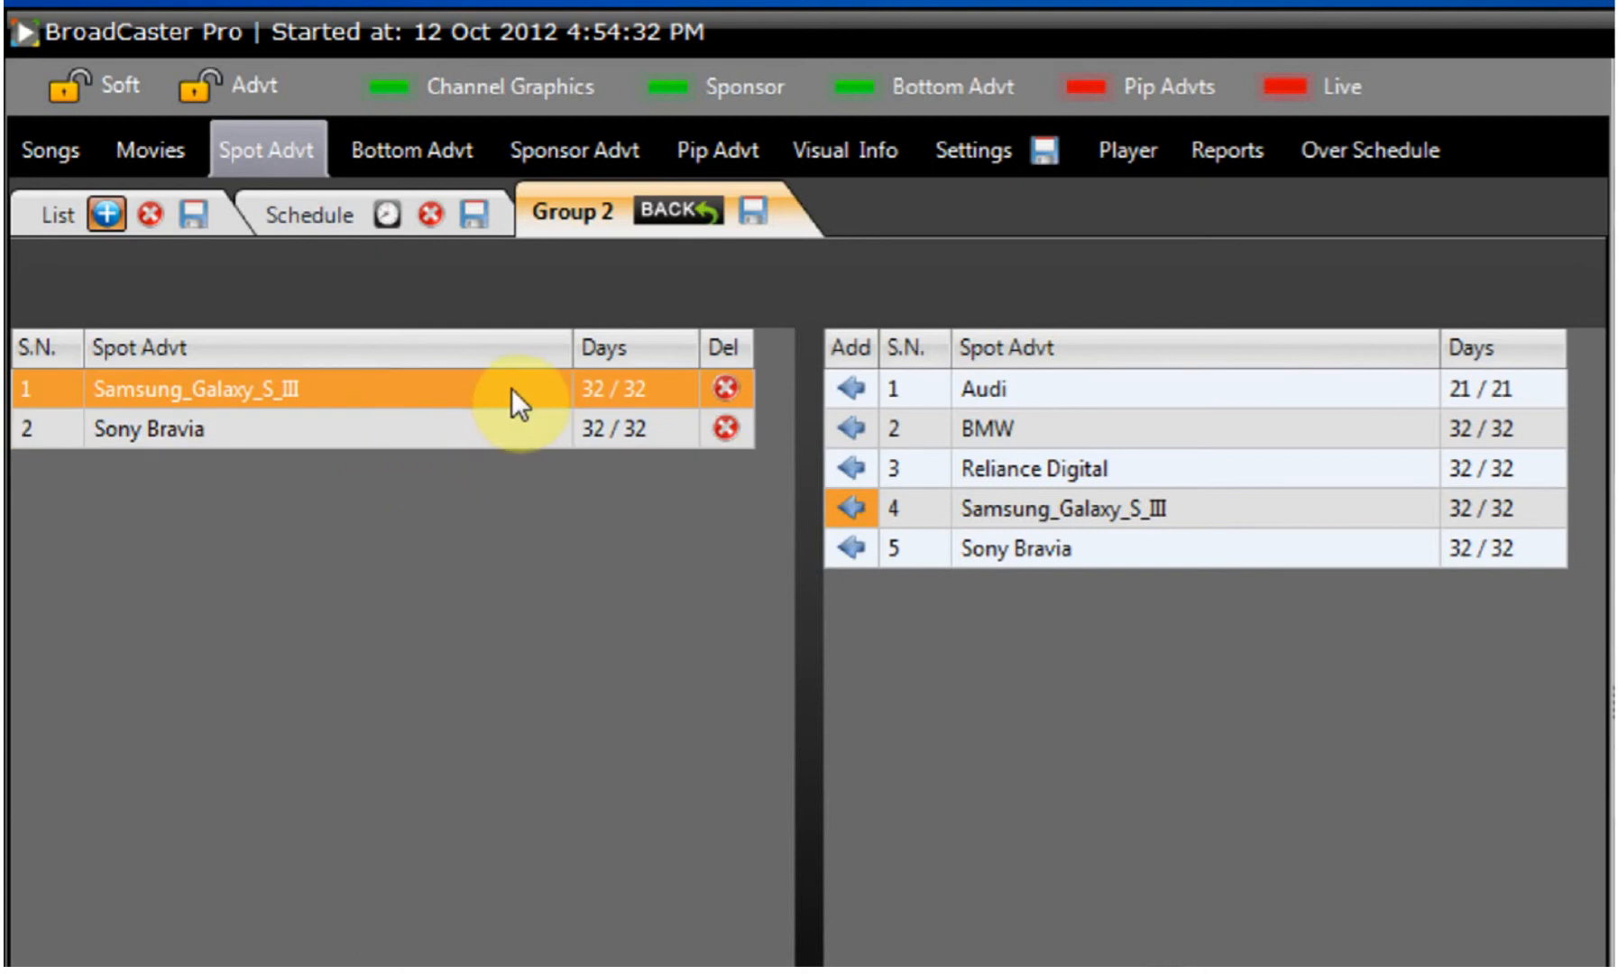
click(748, 211)
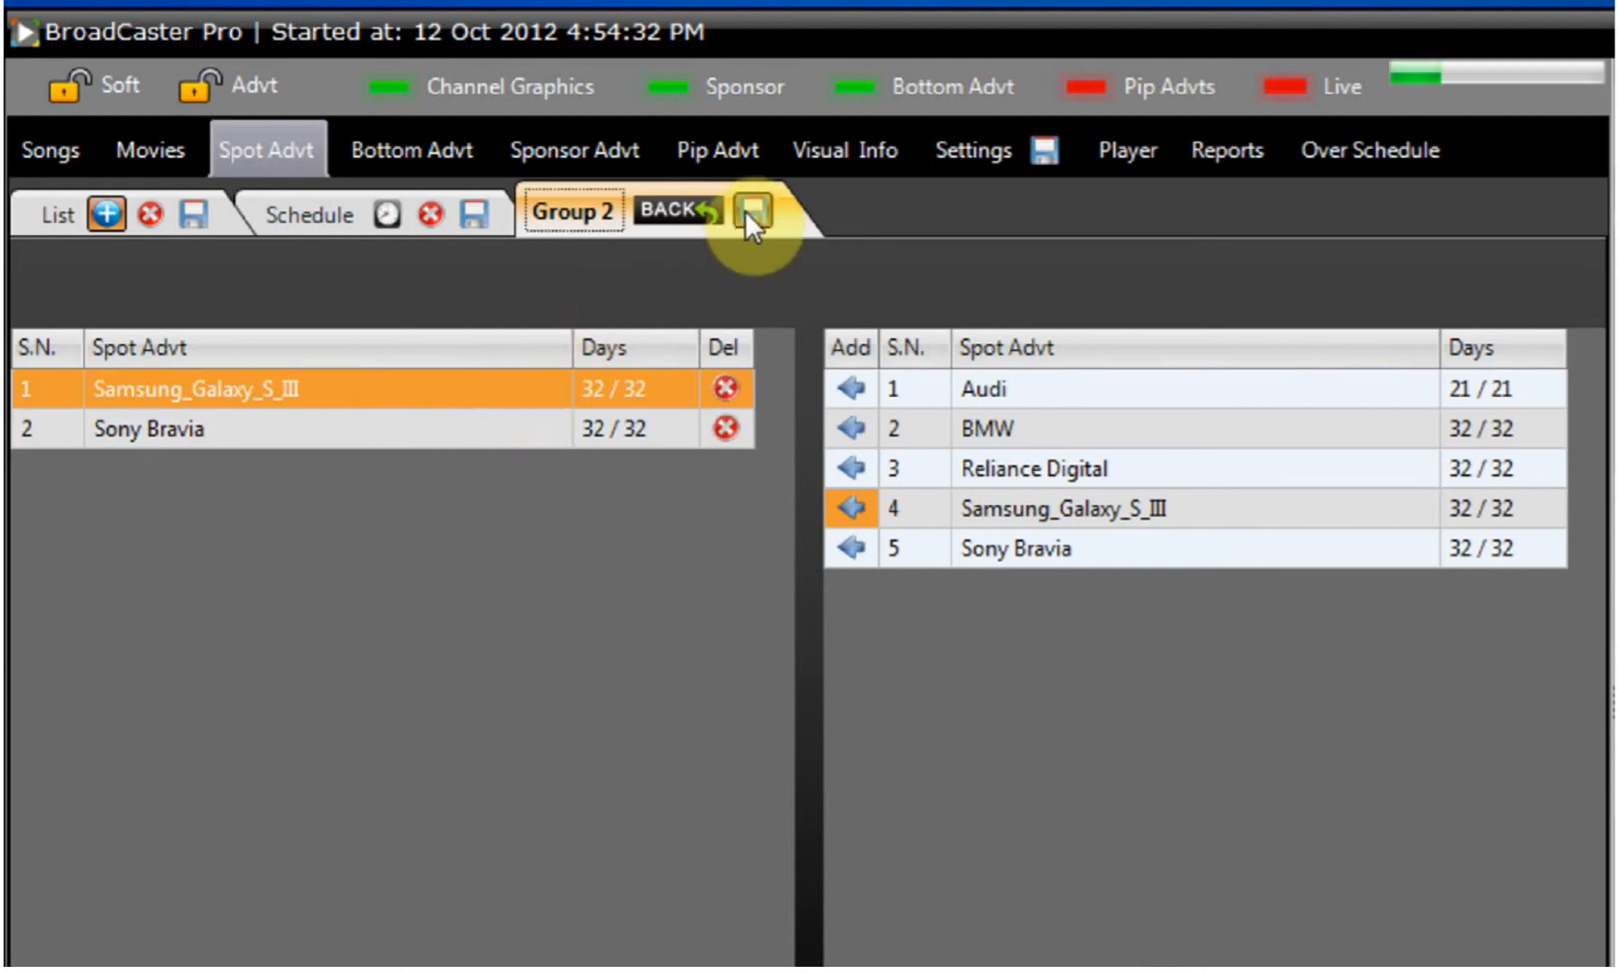
click(678, 210)
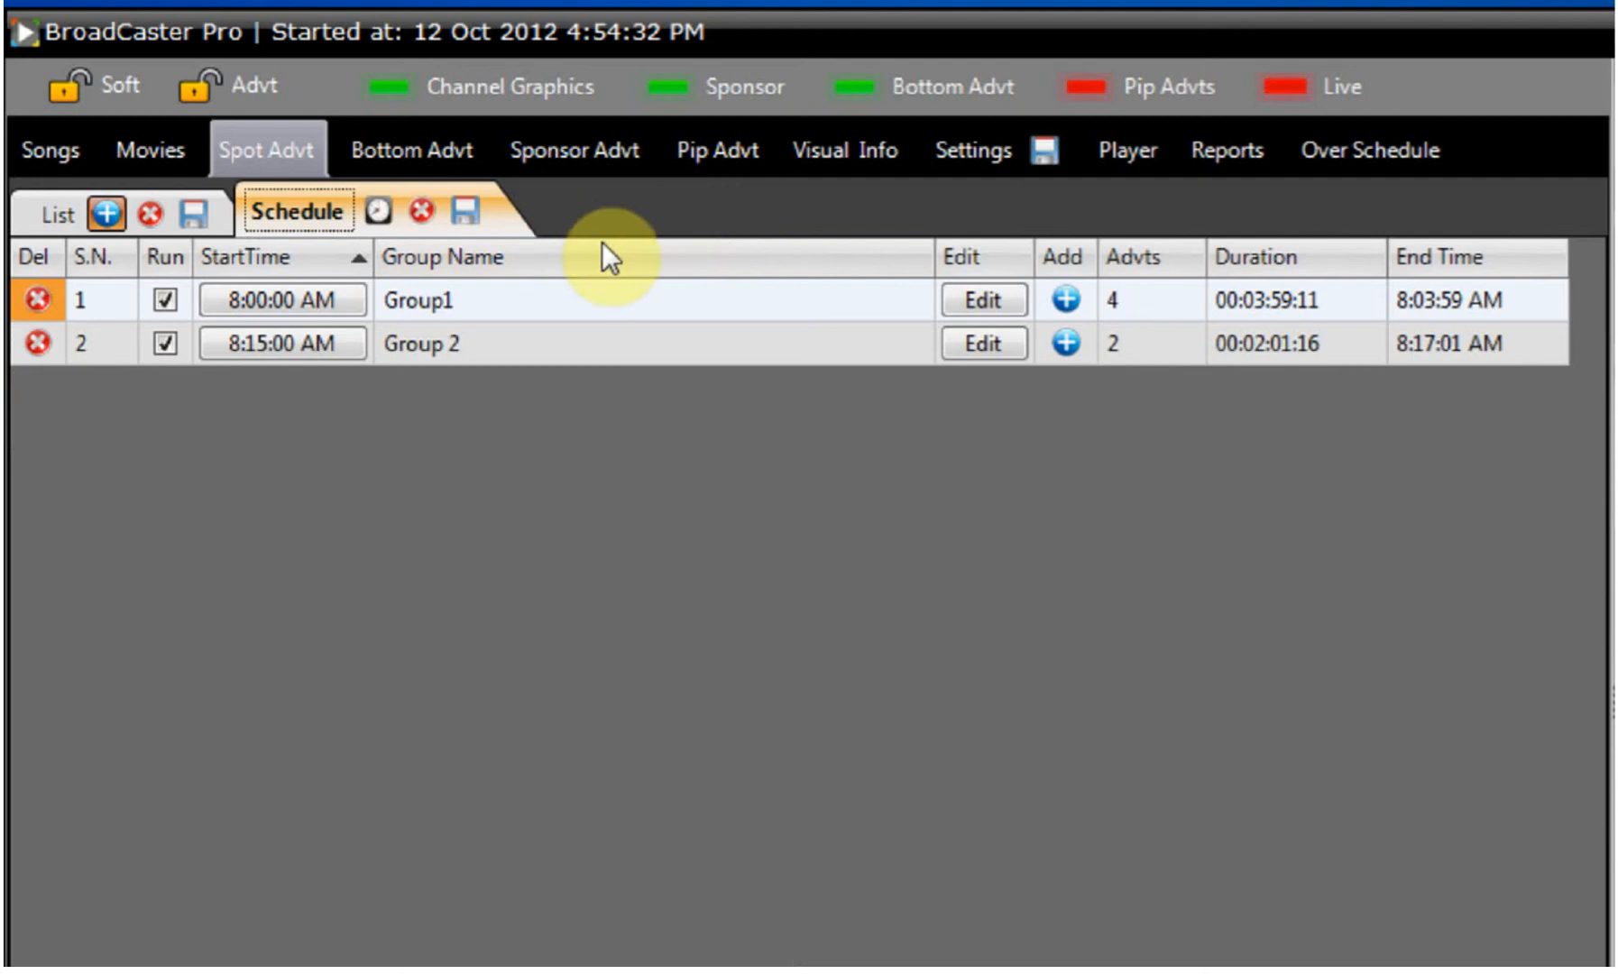
Examine the advert counts, durations, start times and end times of Group1 and Group 2 in the schedule
click(687, 303)
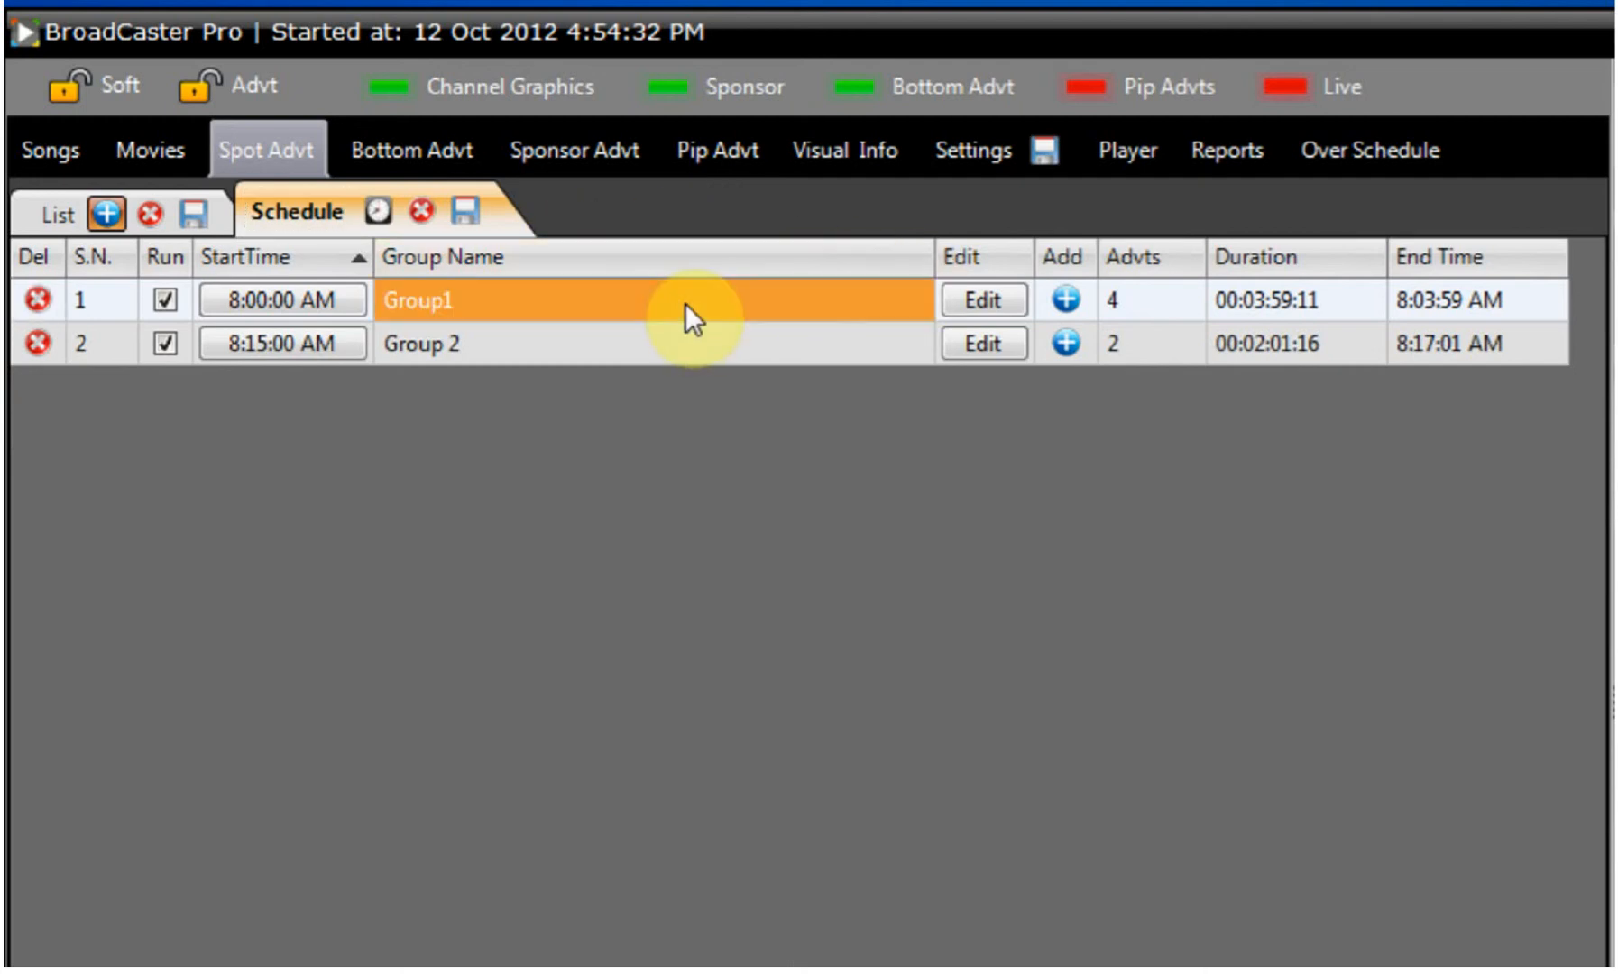
click(1137, 299)
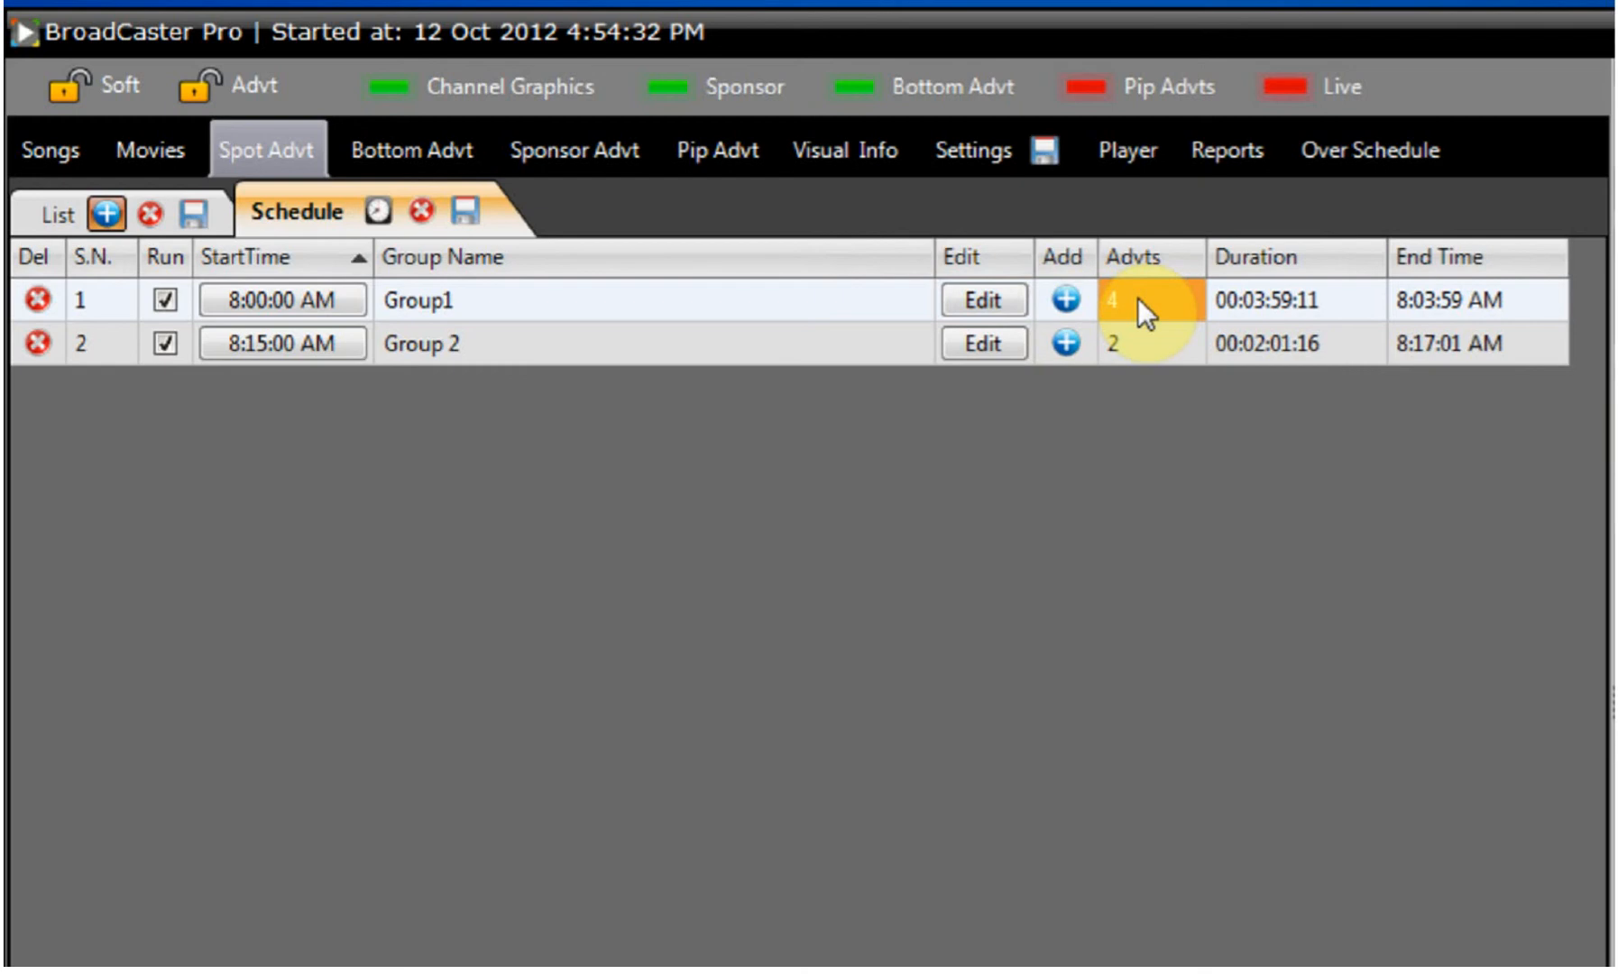
click(1138, 336)
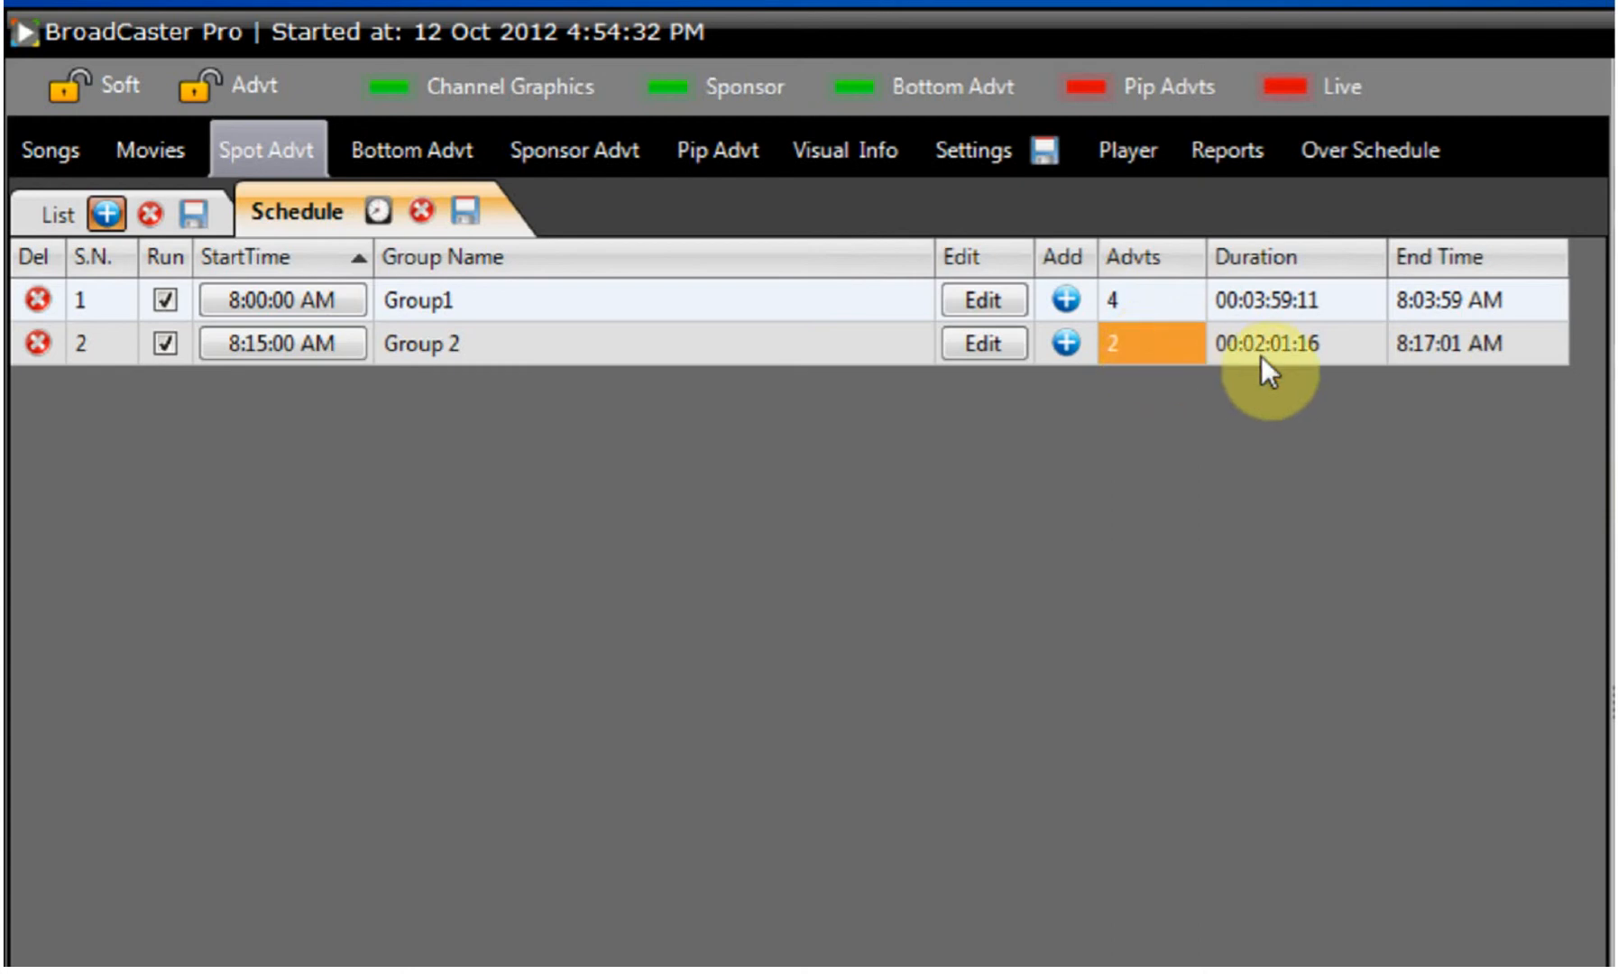
click(1262, 303)
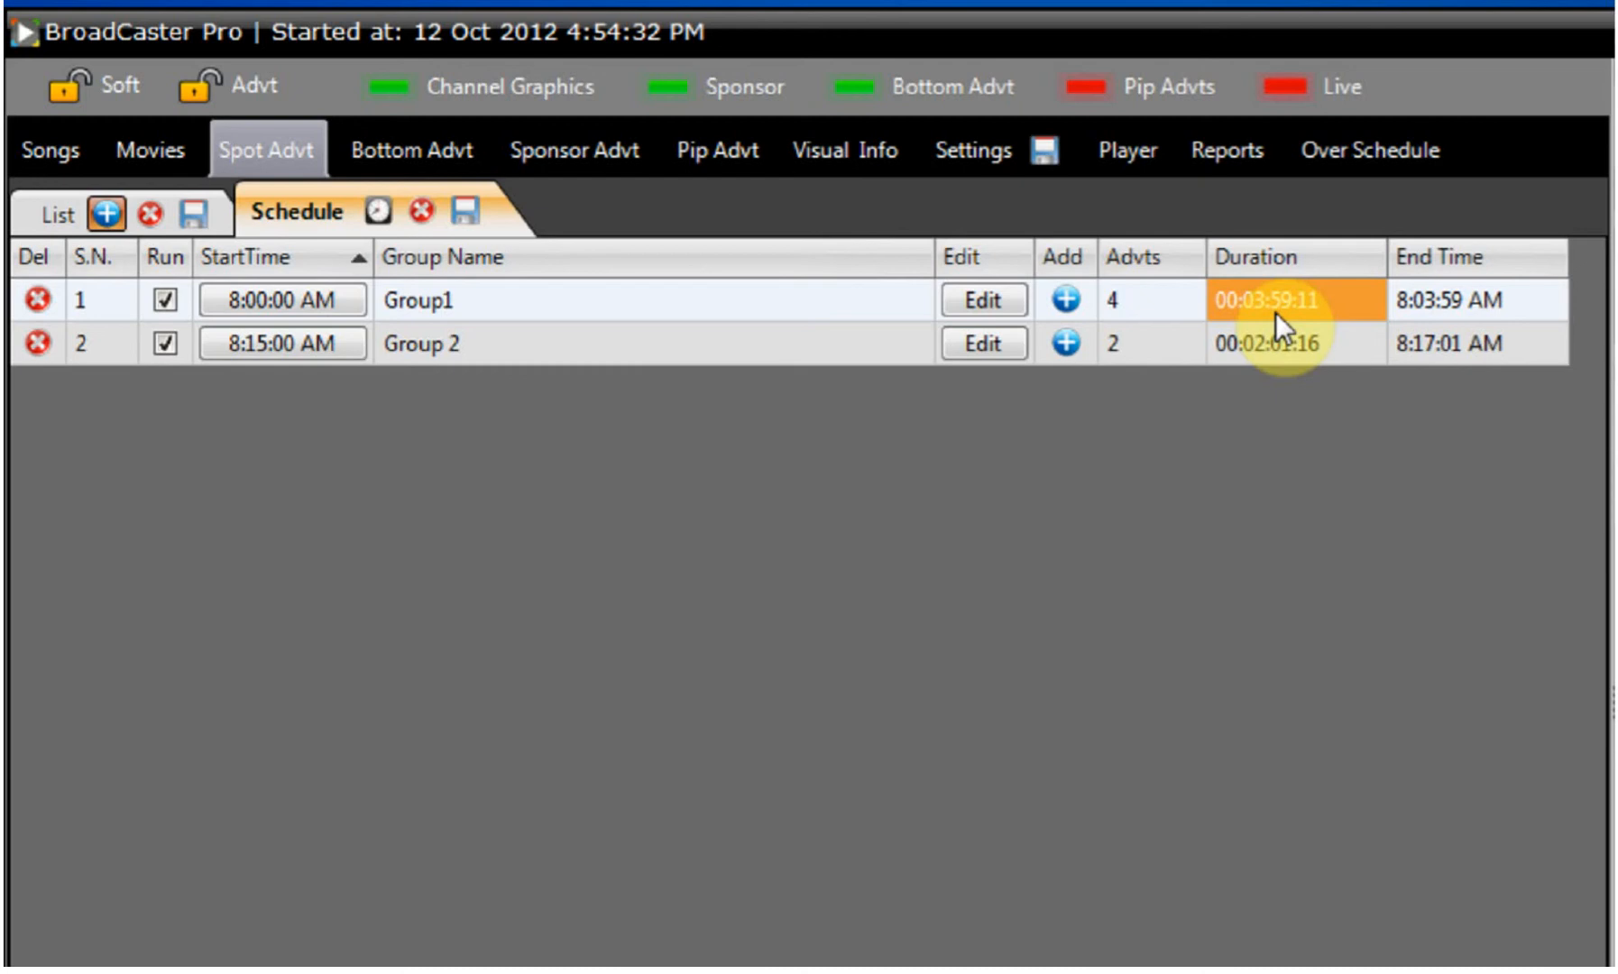
click(1472, 310)
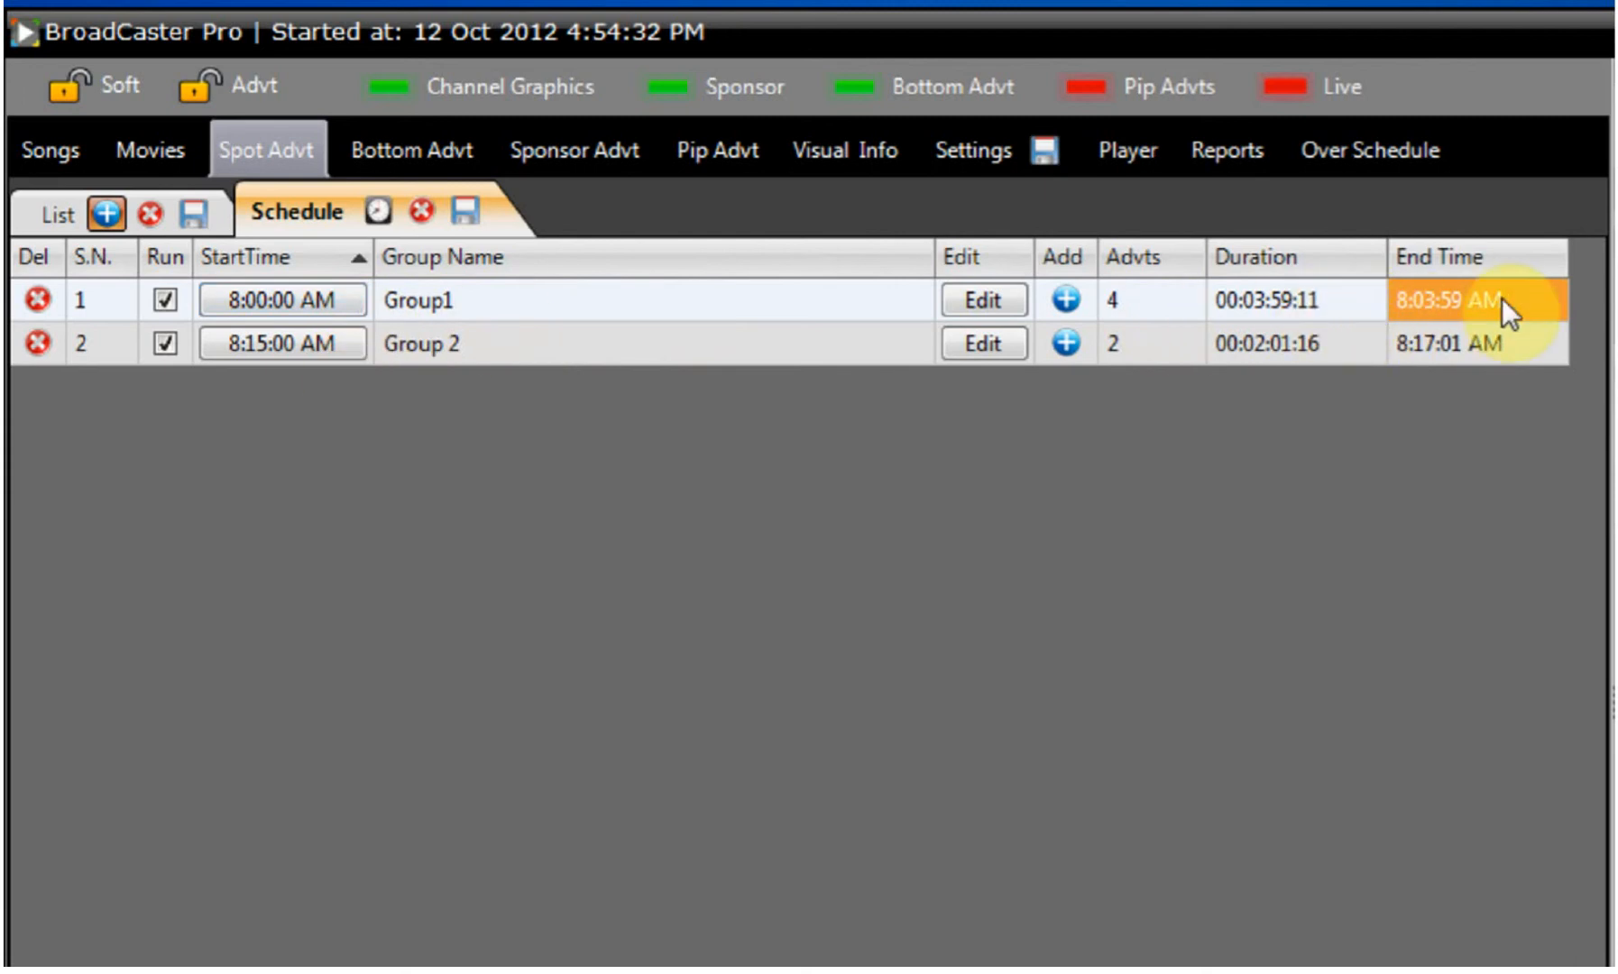
click(550, 347)
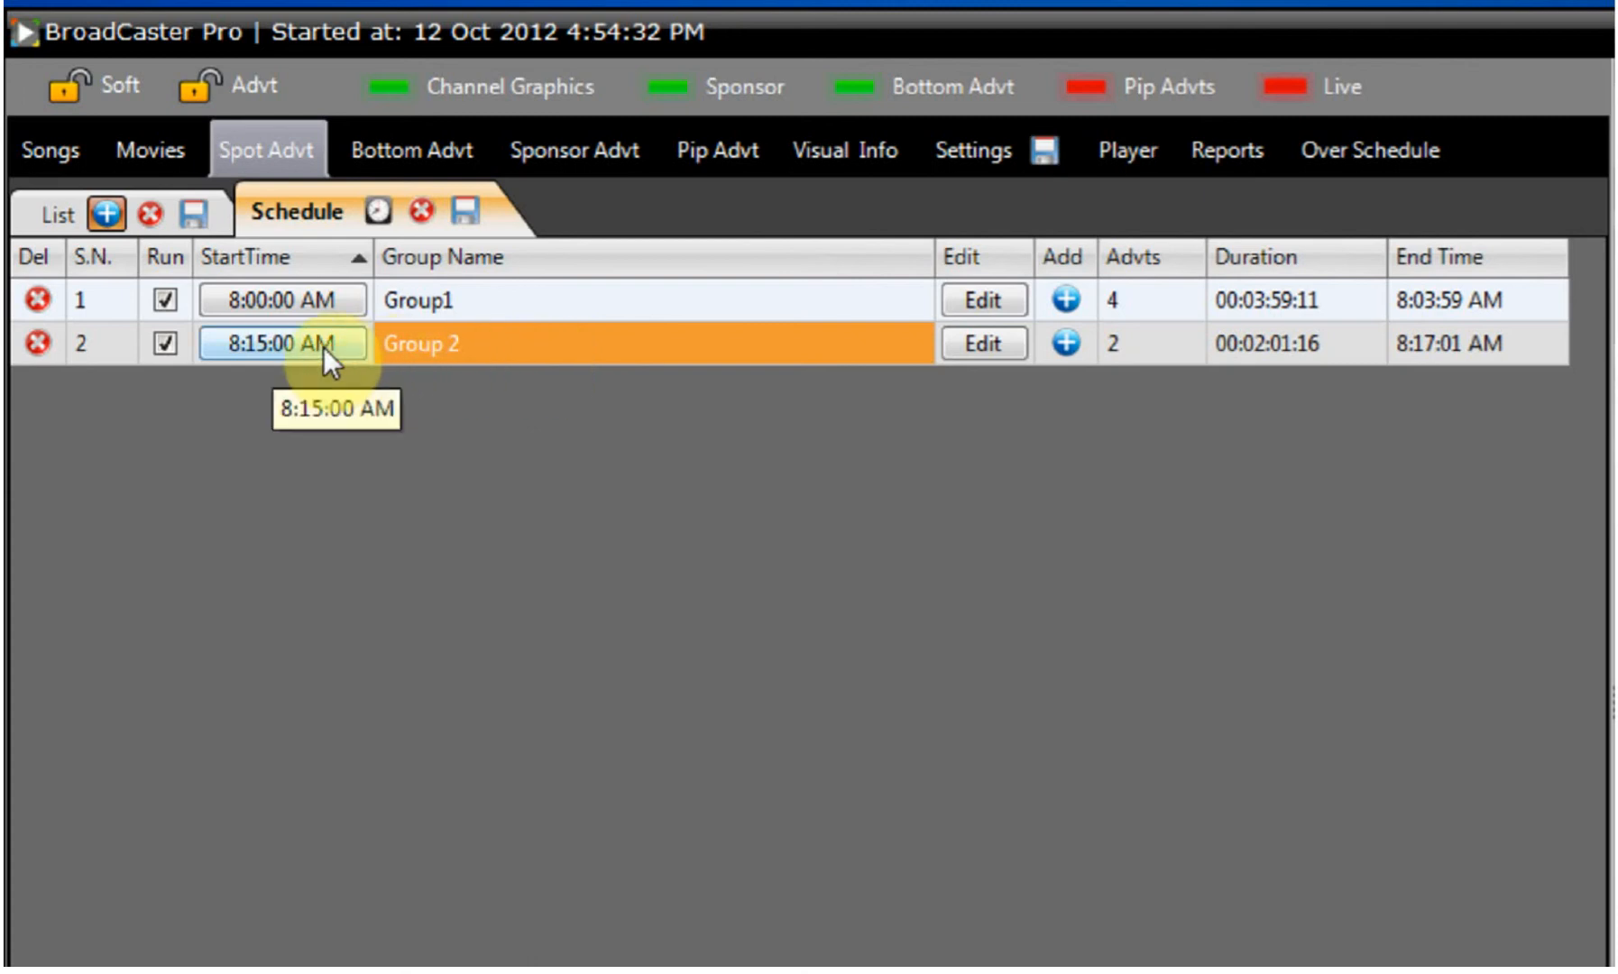
click(1445, 351)
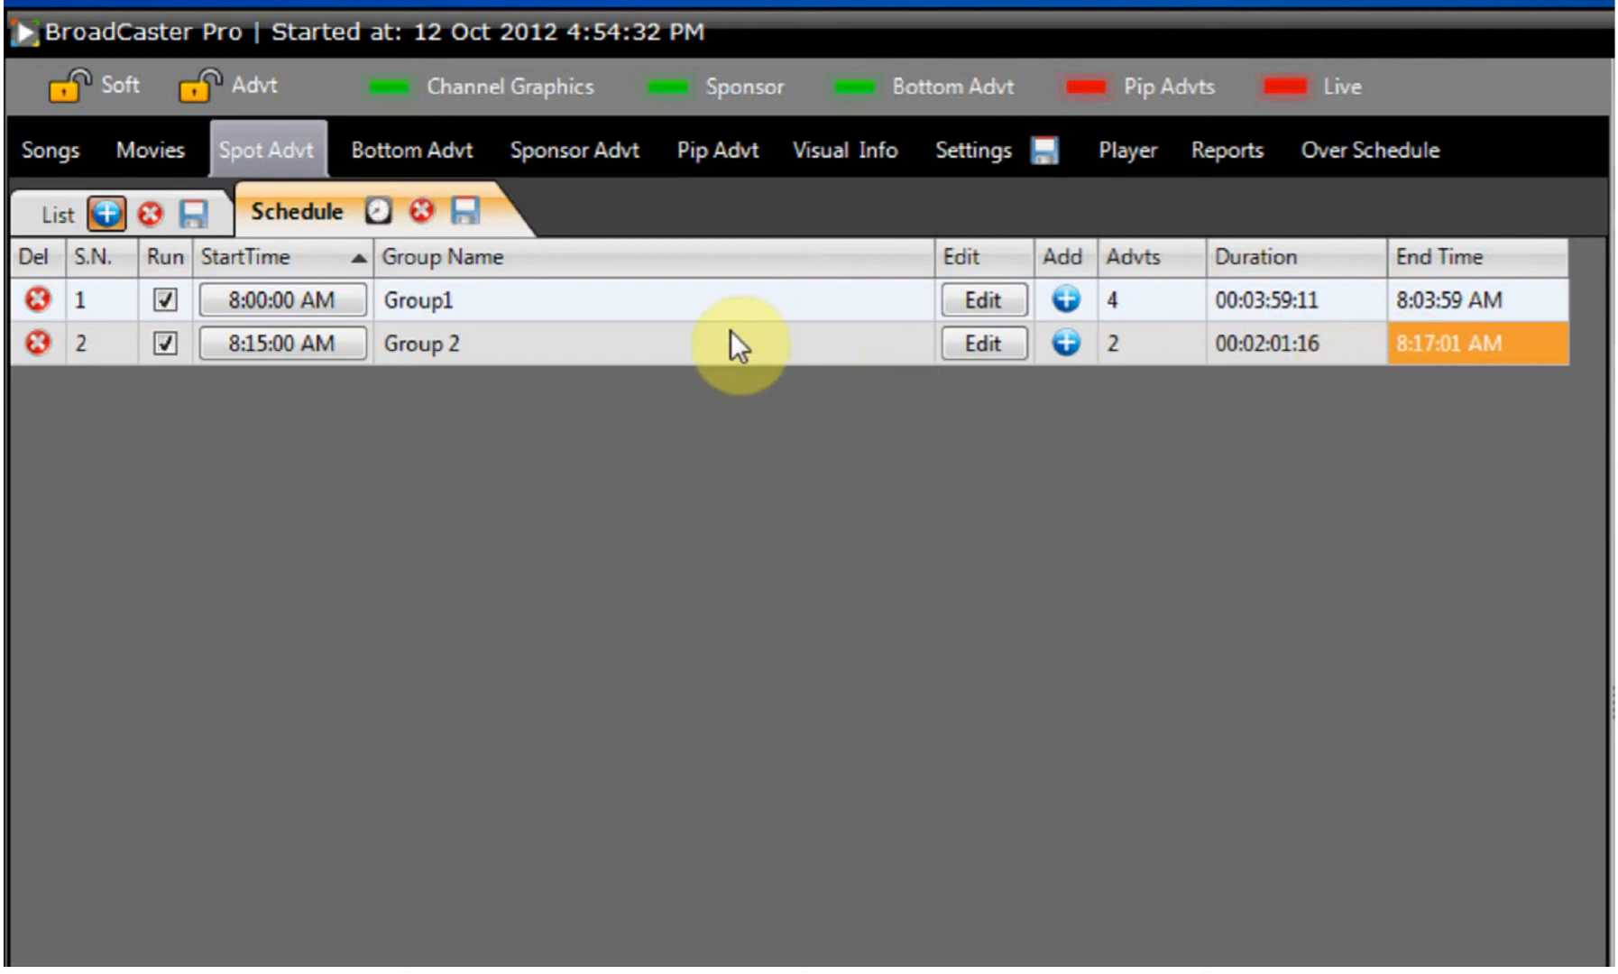
Pick Reliance Digital in the spot advert list for scheduling and insert it into Group 2
click(45, 213)
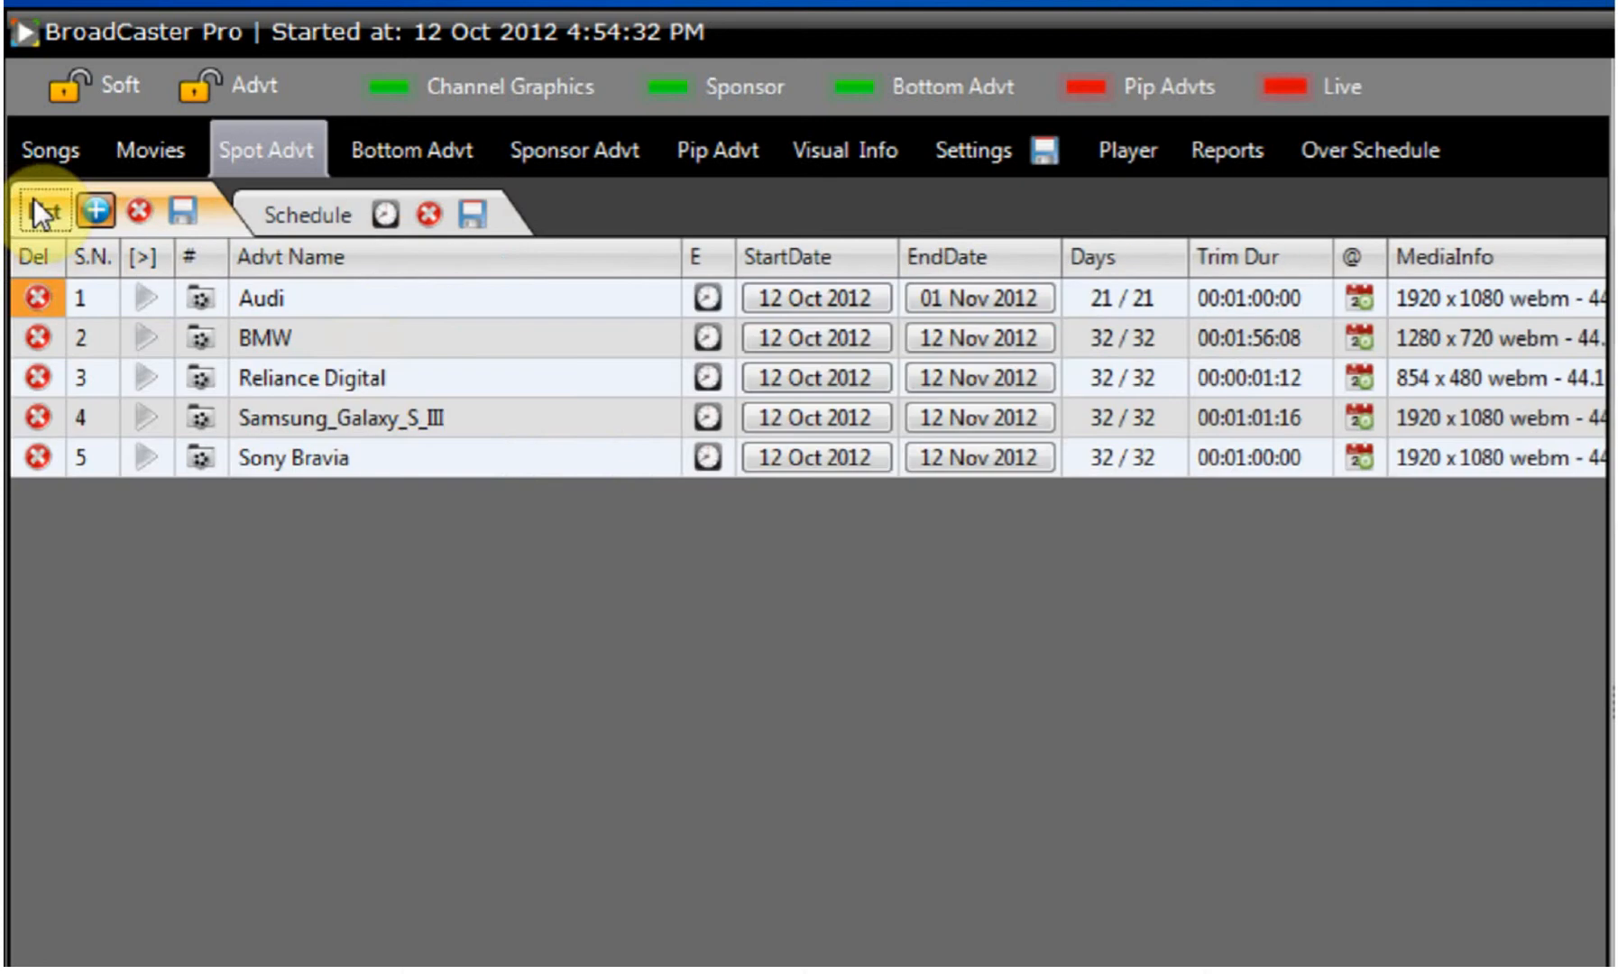
click(501, 467)
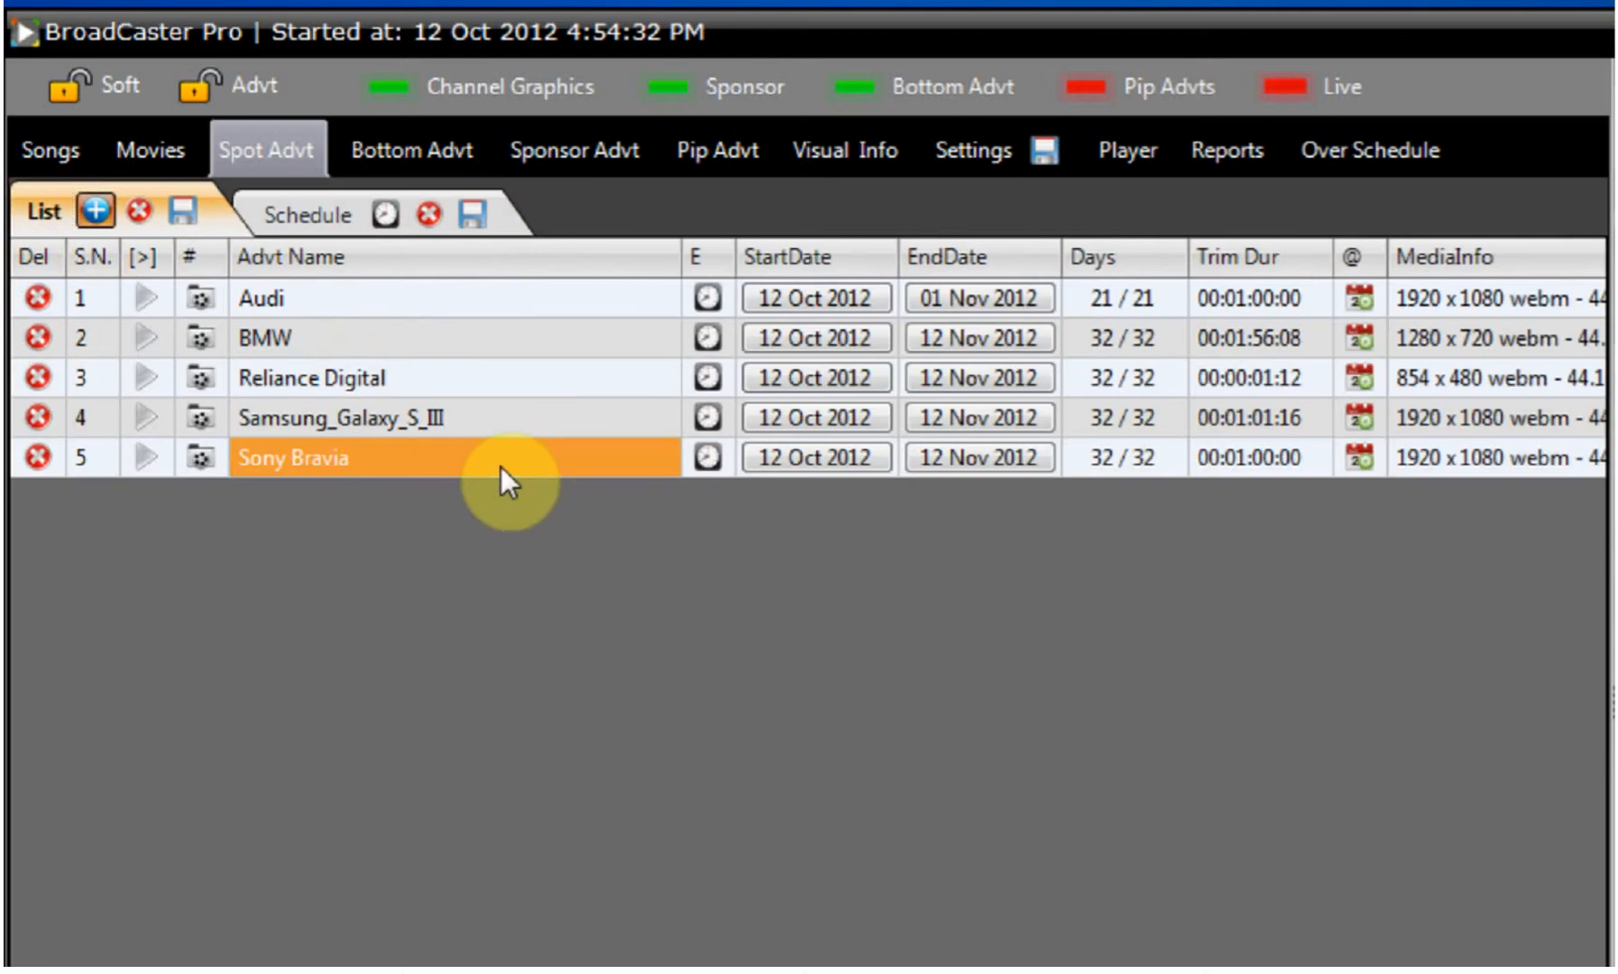
click(440, 380)
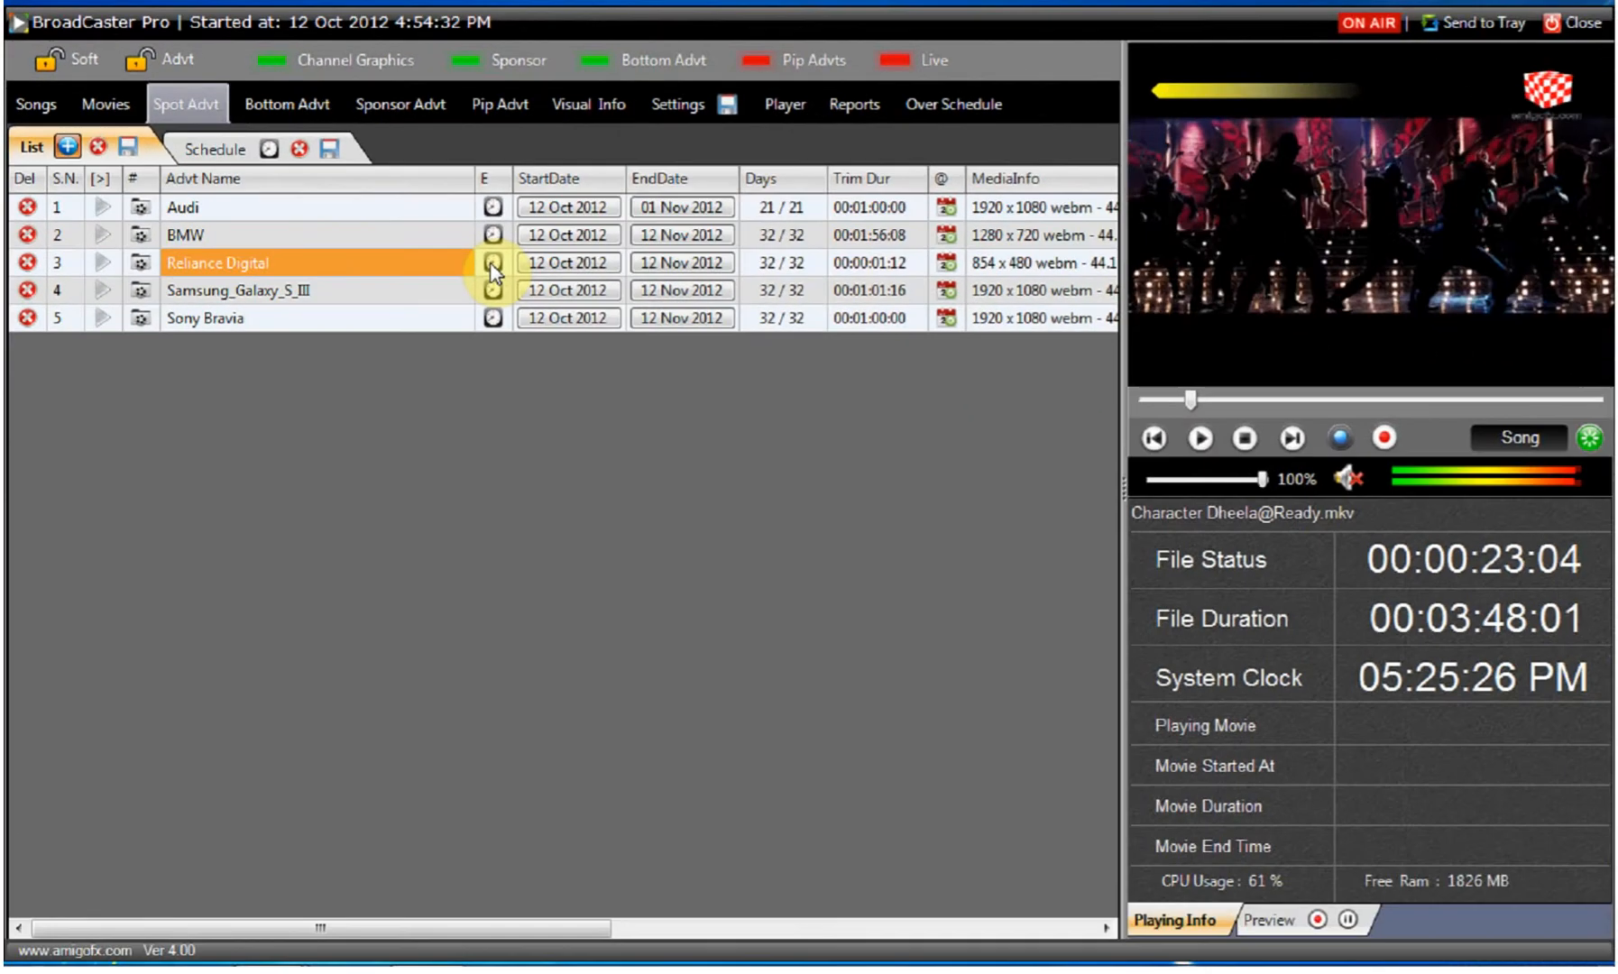
click(705, 379)
click(492, 263)
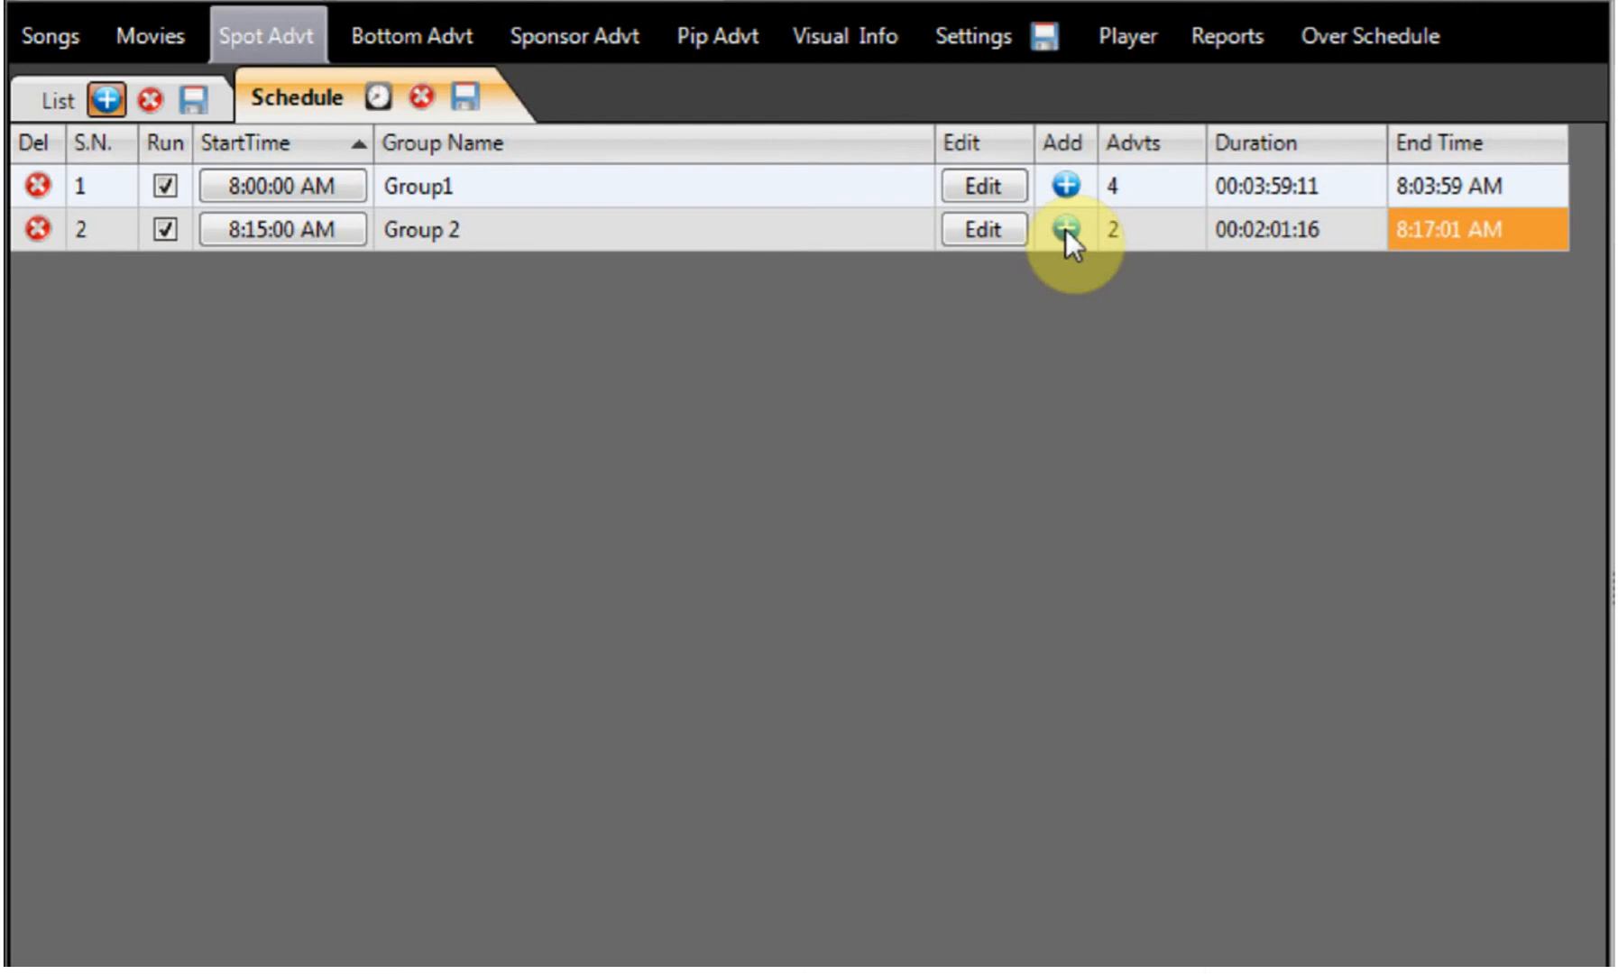
click(1066, 229)
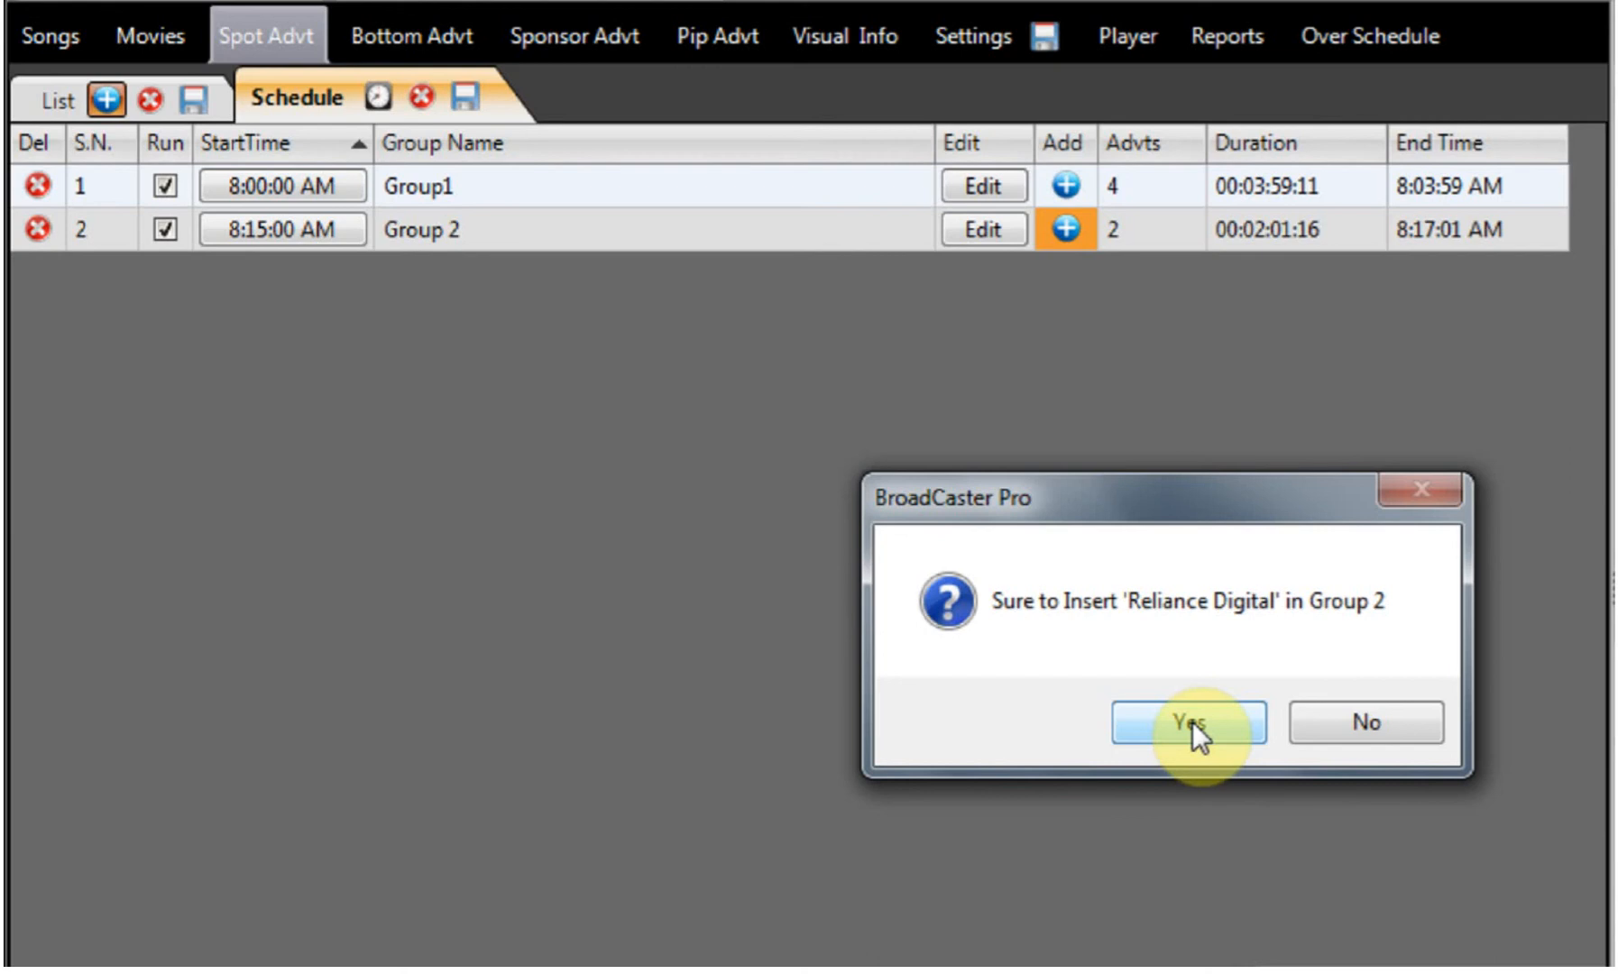
click(1192, 721)
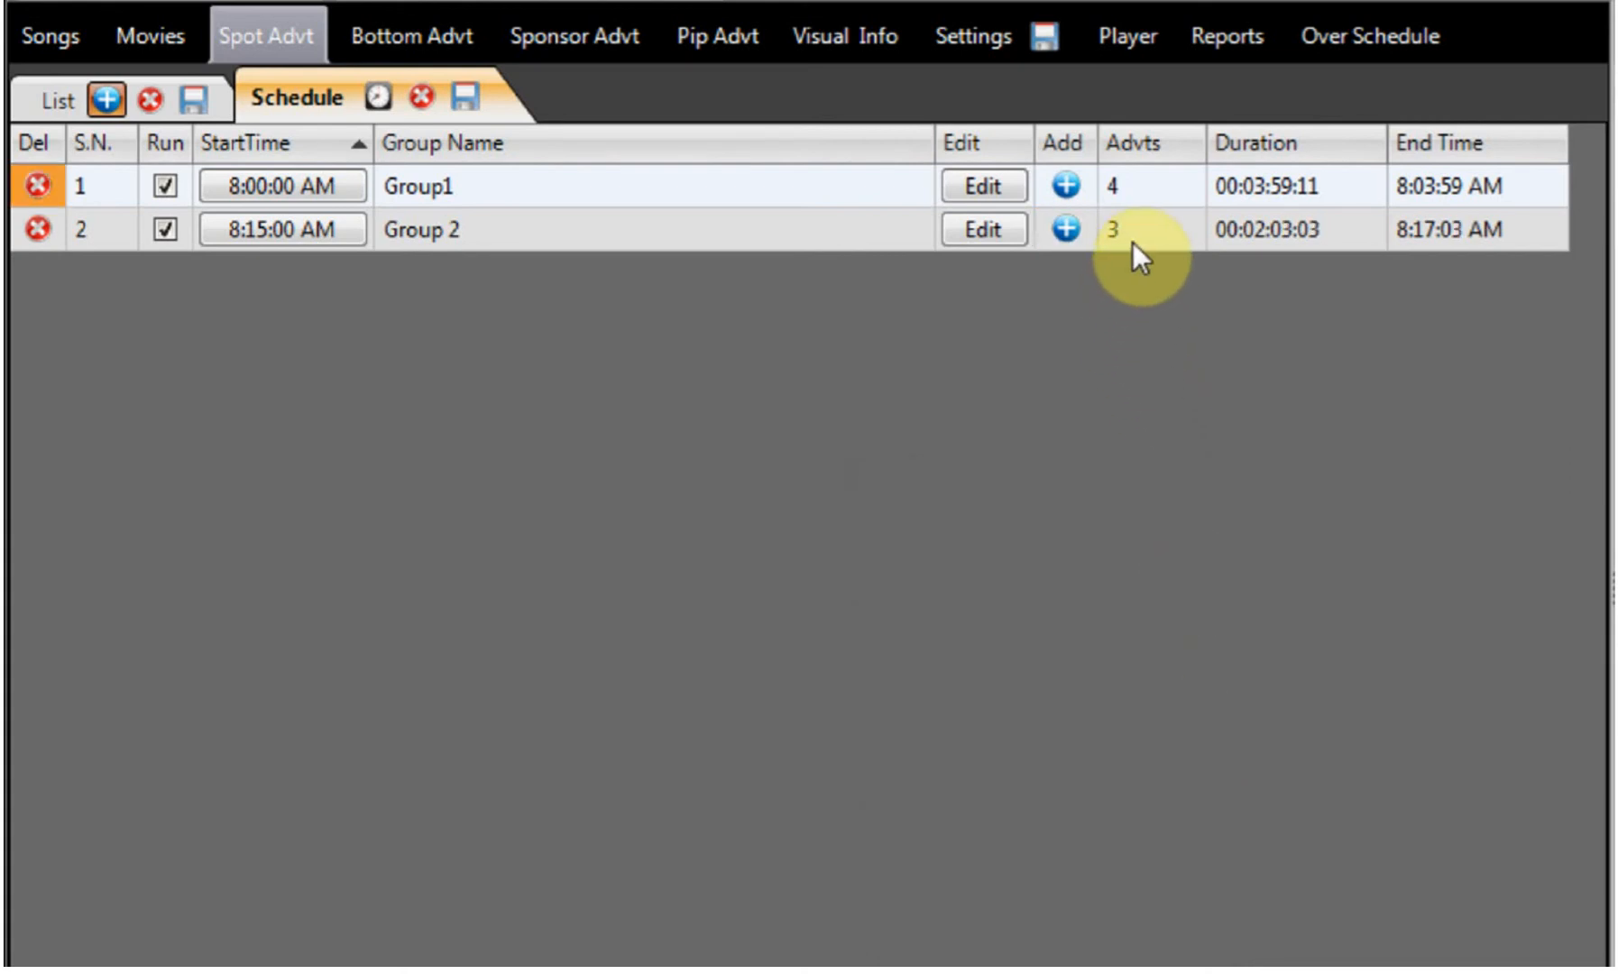
Insert Reliance Digital into Group1 as well and save the schedule
click(1071, 189)
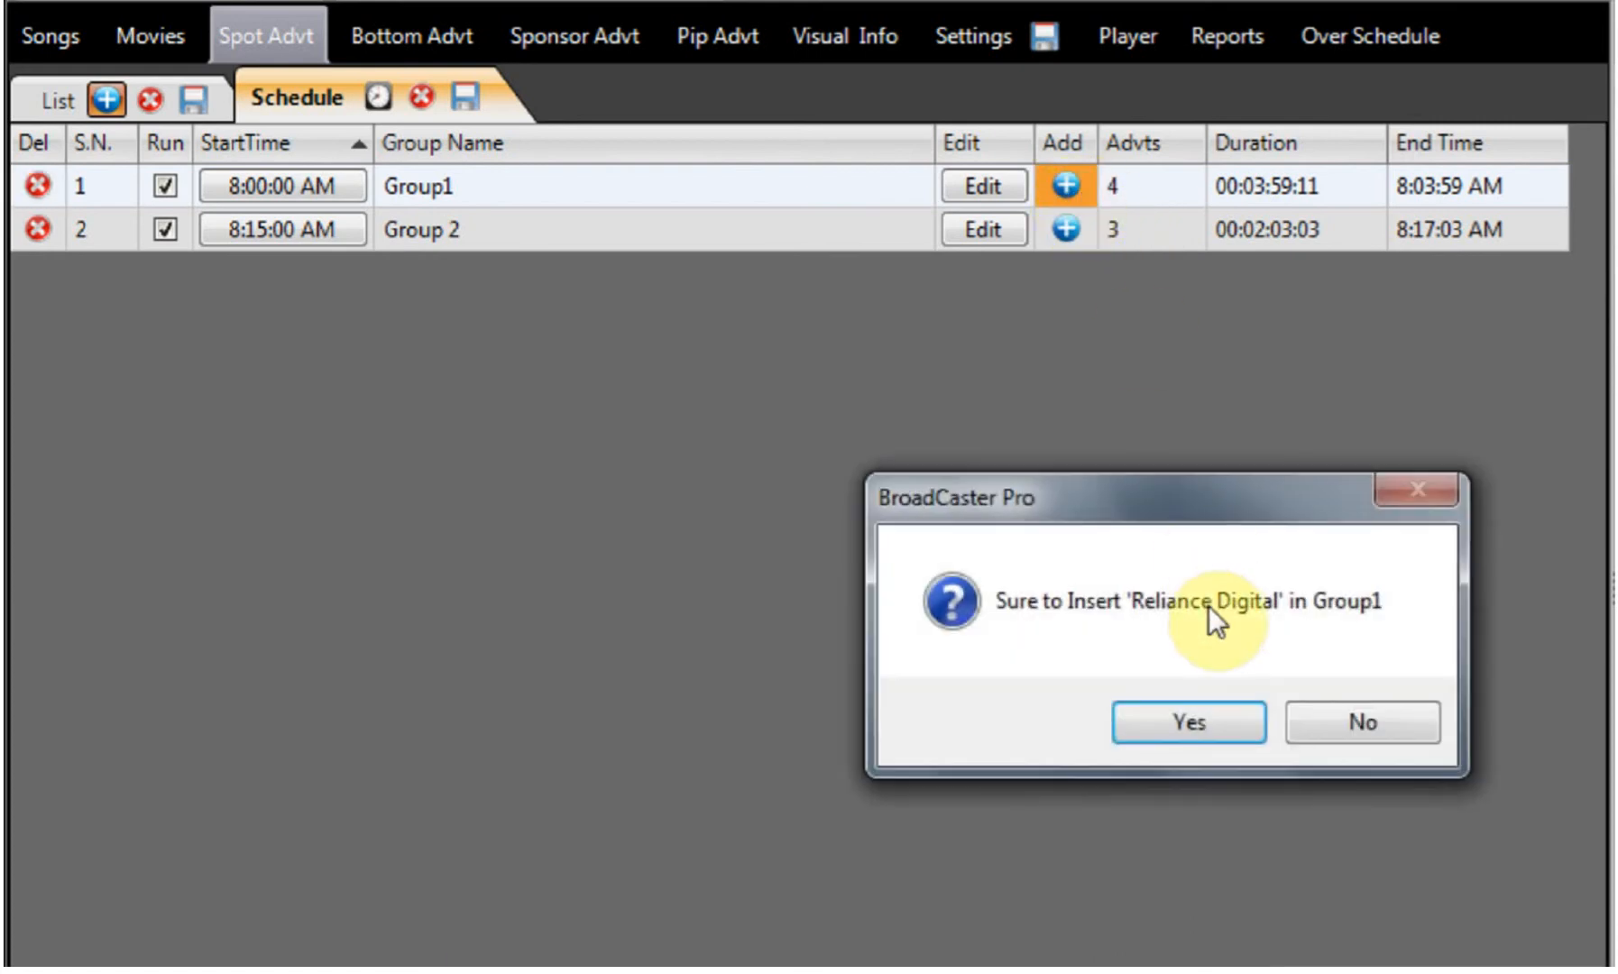
click(1207, 723)
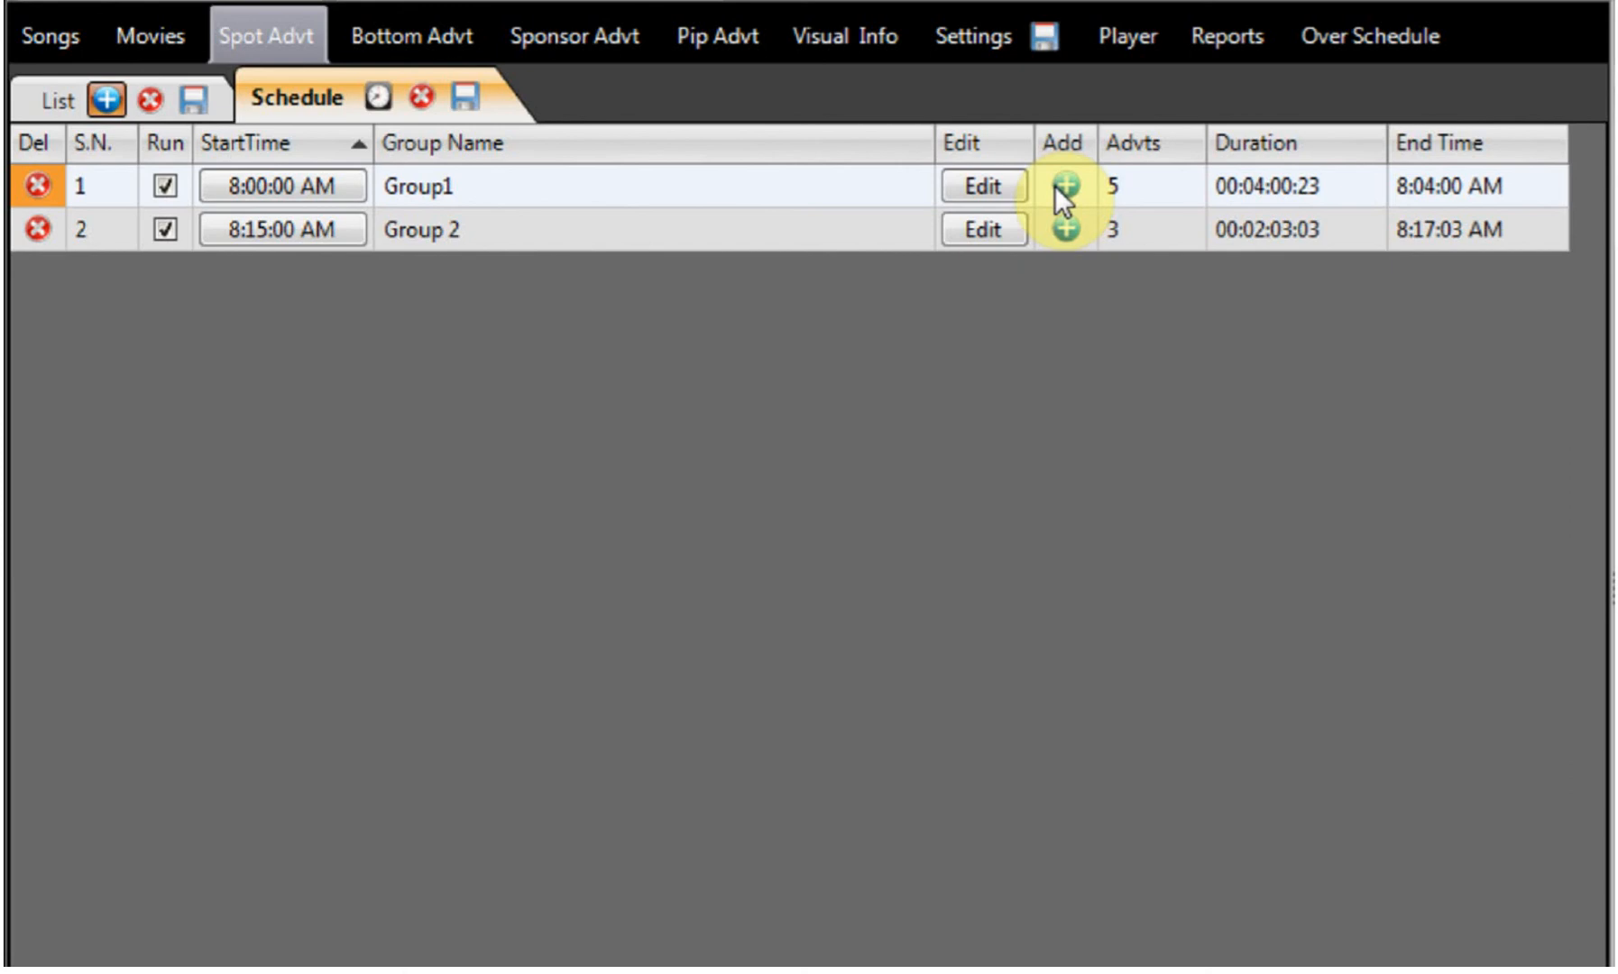
click(463, 95)
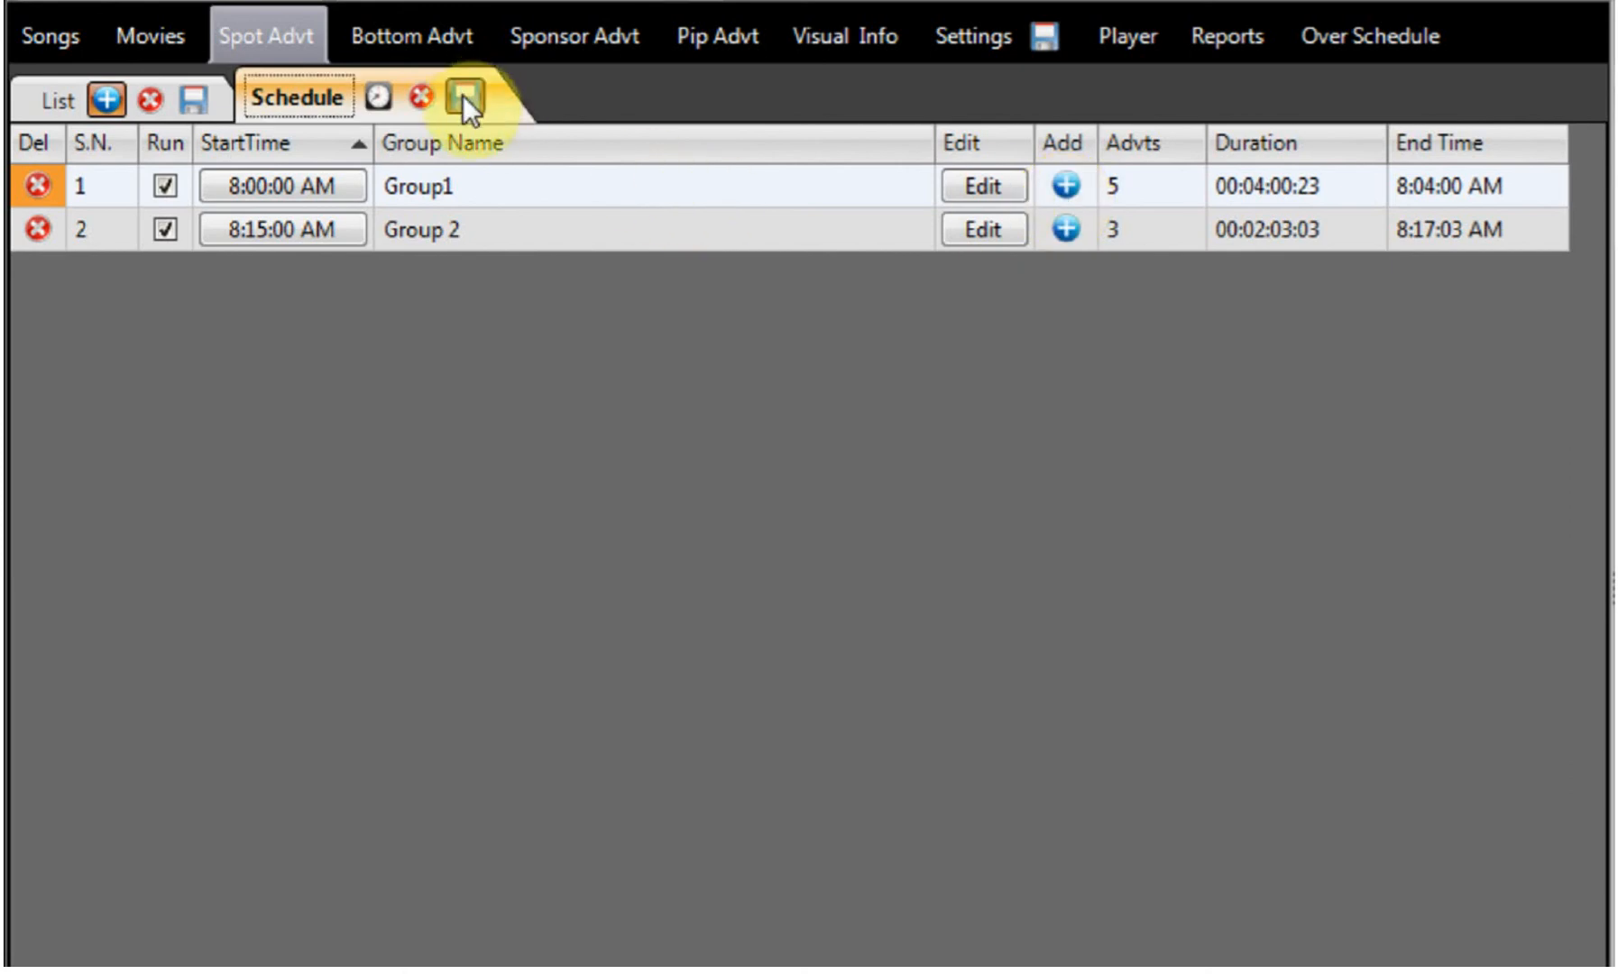
click(753, 187)
click(968, 185)
click(781, 179)
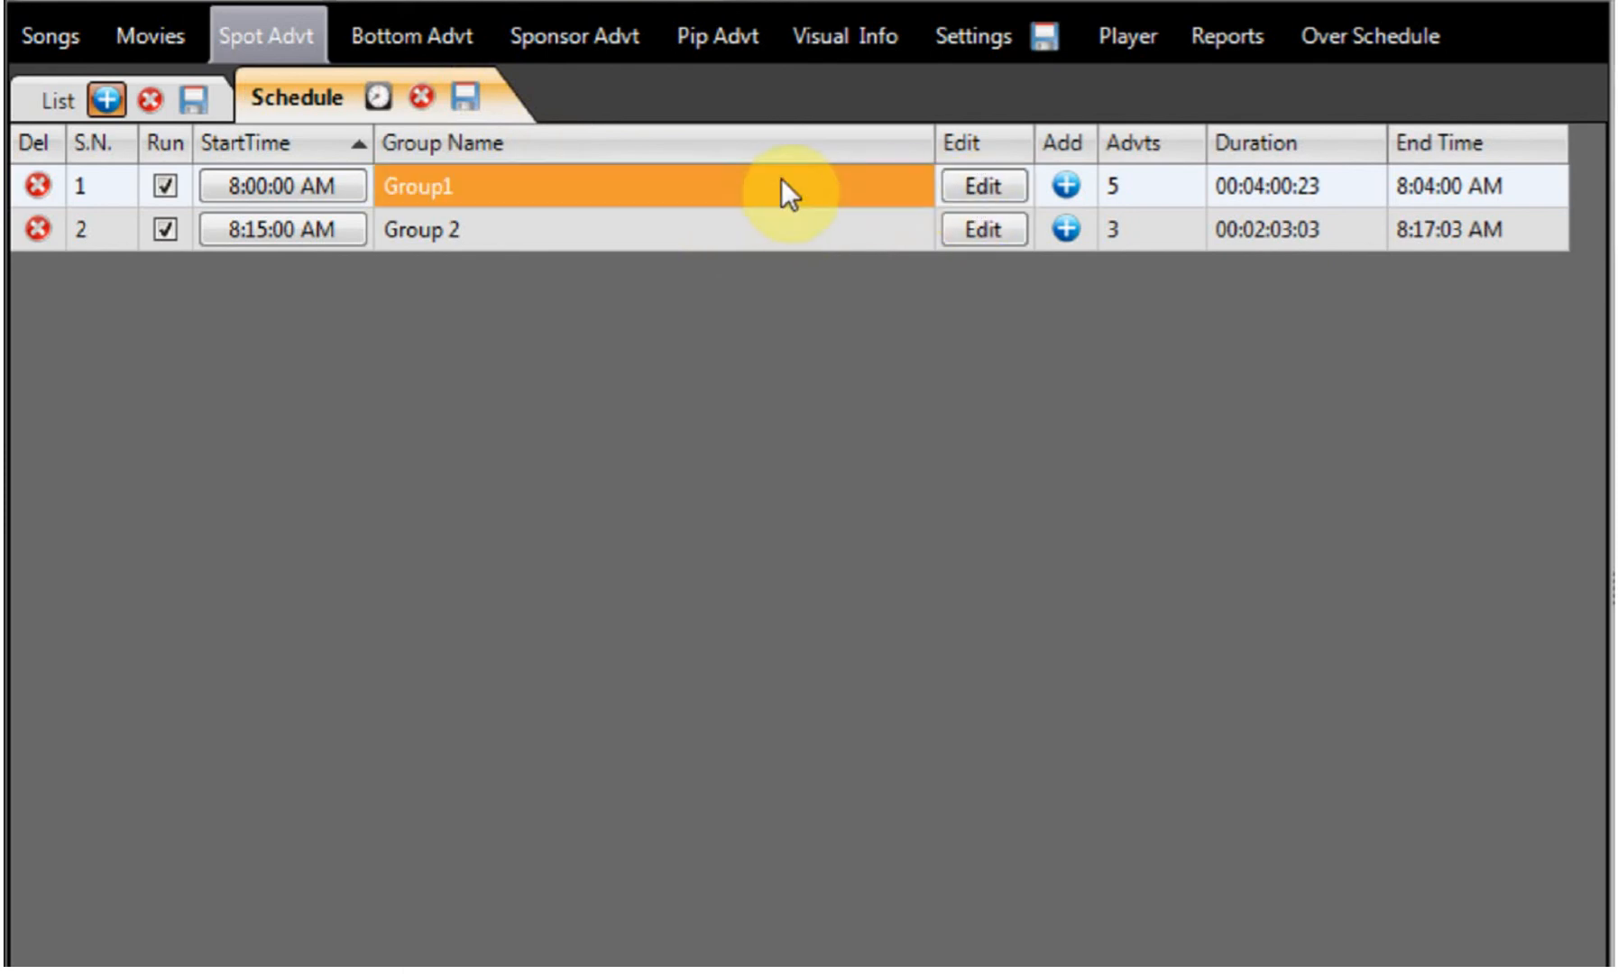
Delete the last Reliance Digital entry from Group1, save the group and return to the schedule
click(966, 185)
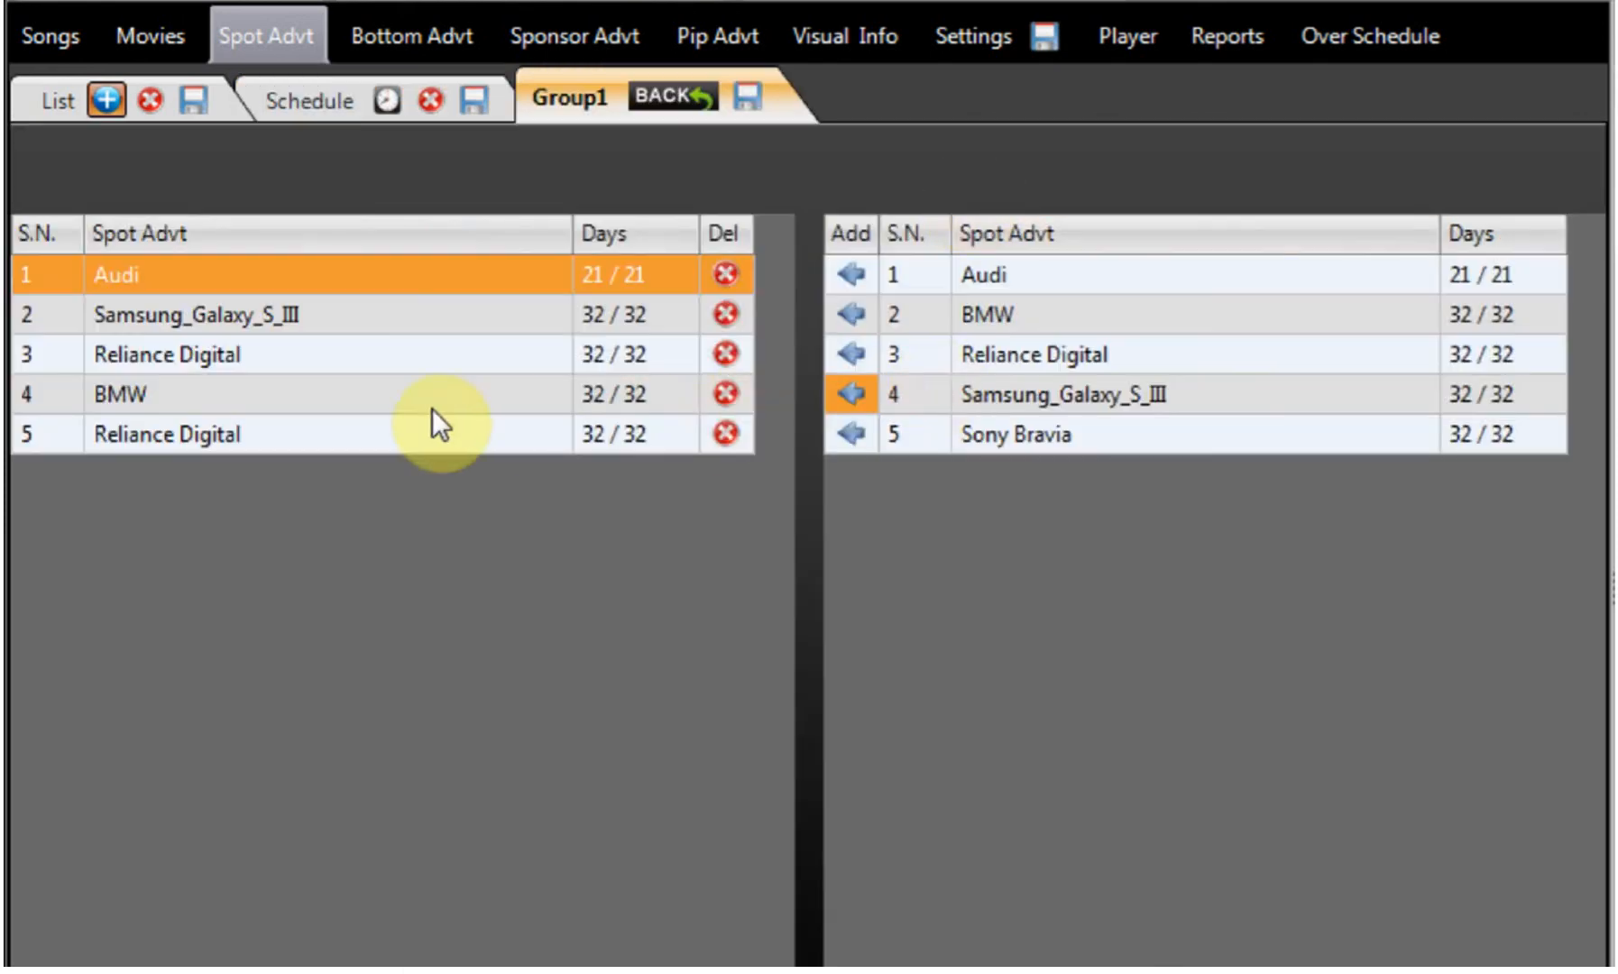
click(223, 434)
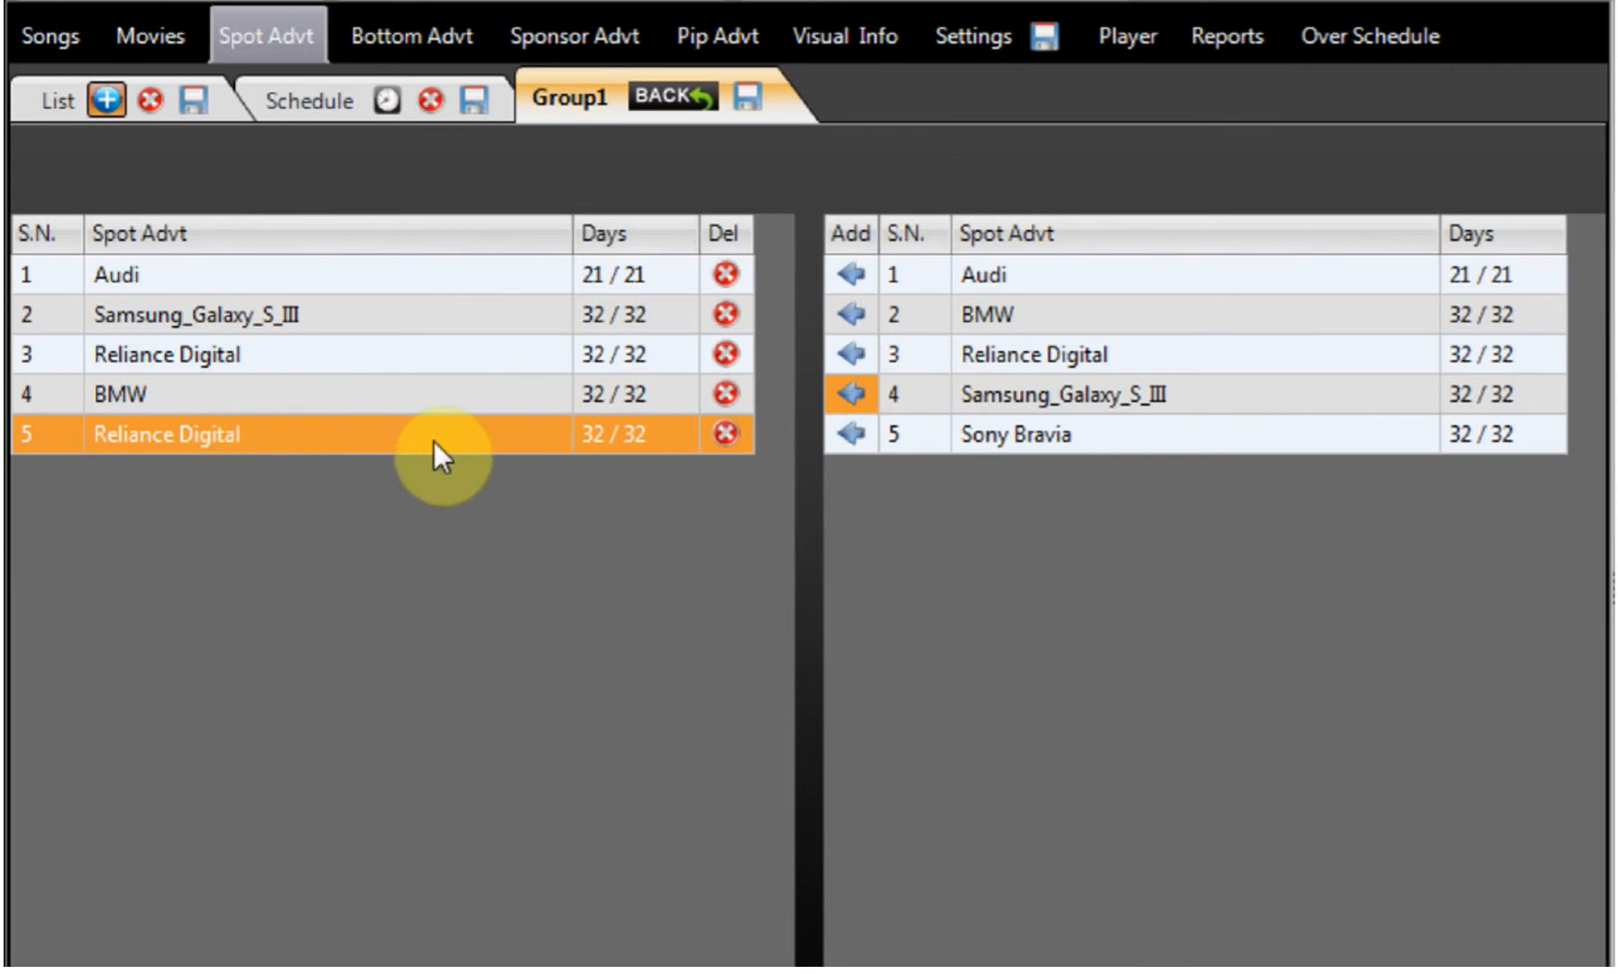
click(424, 390)
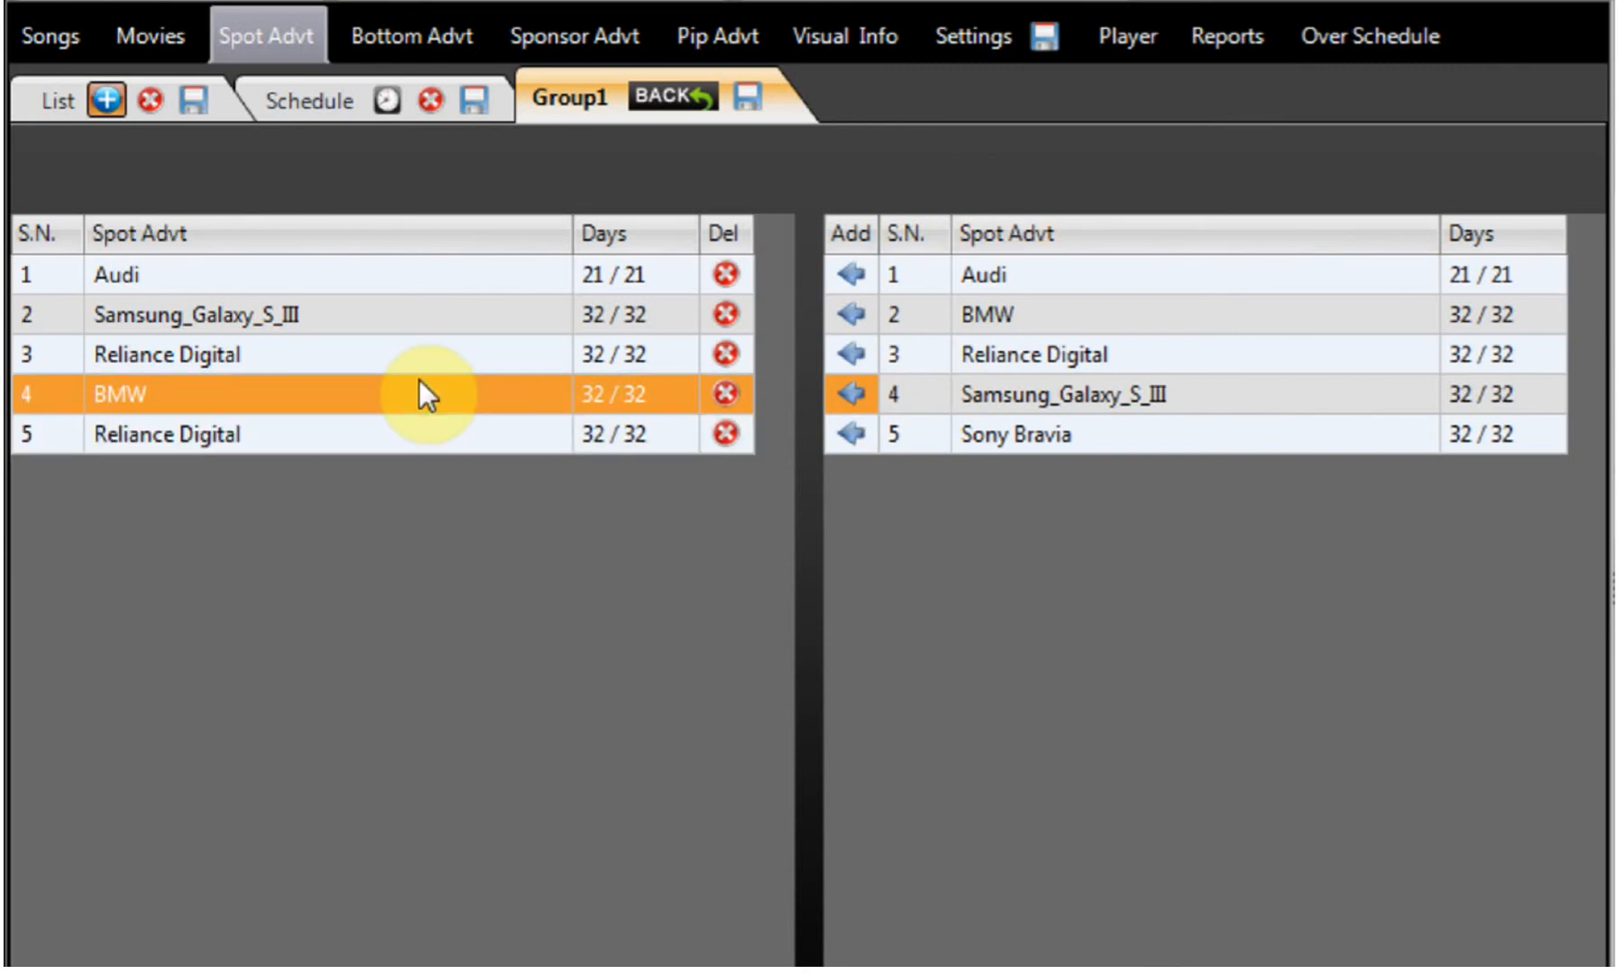
click(724, 435)
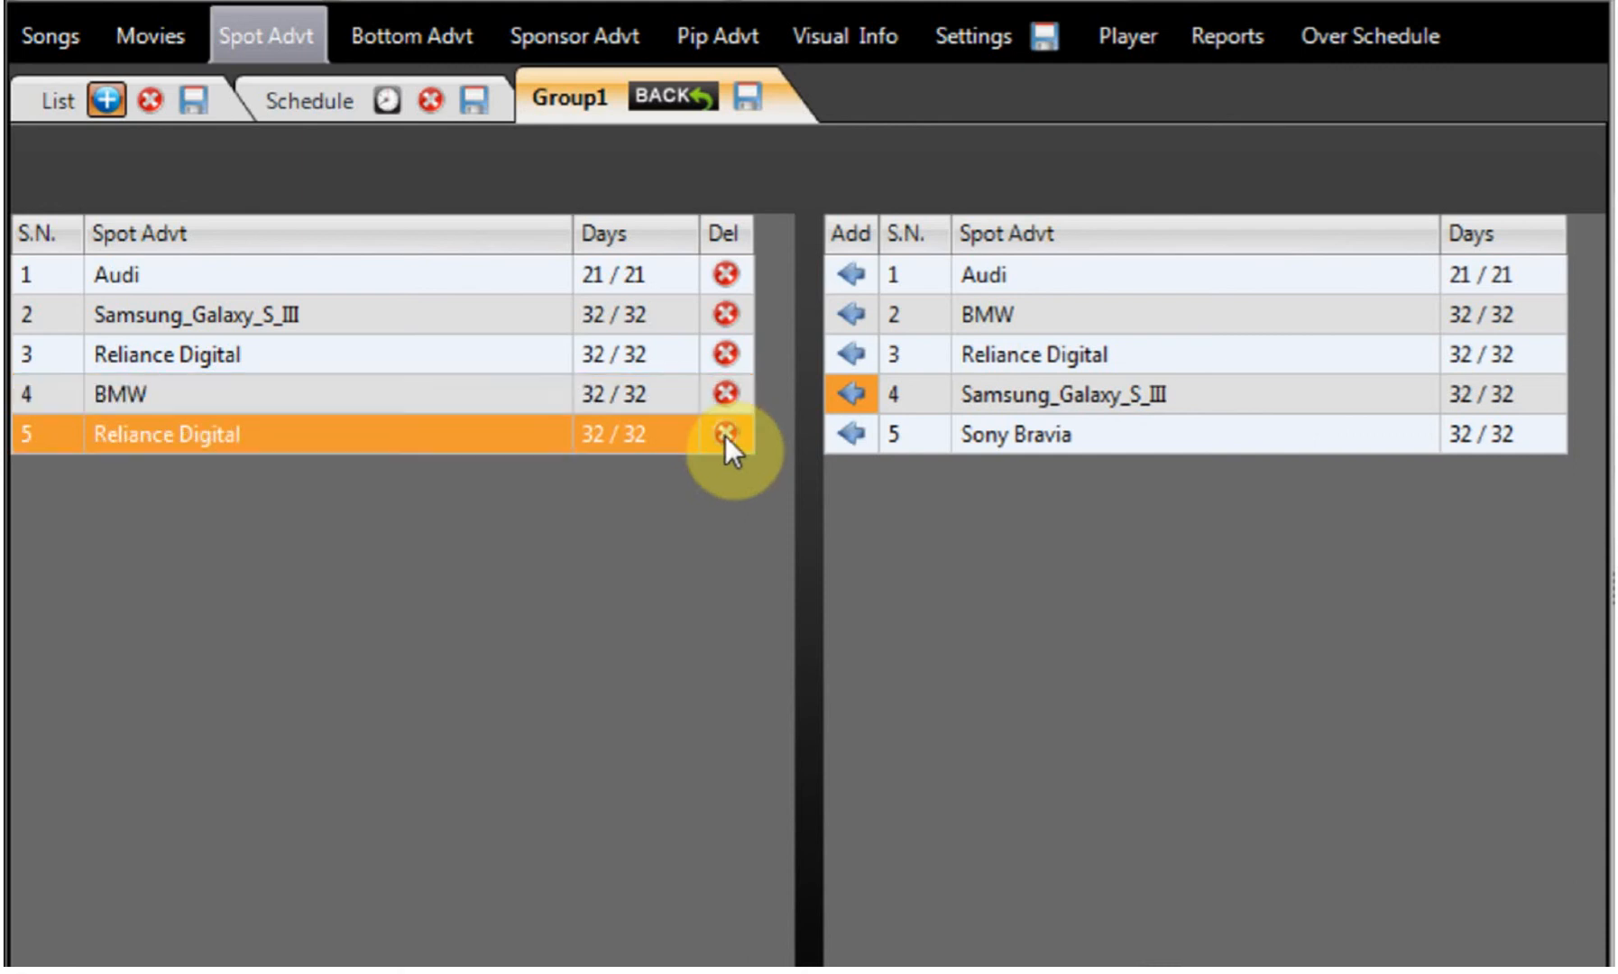
click(746, 97)
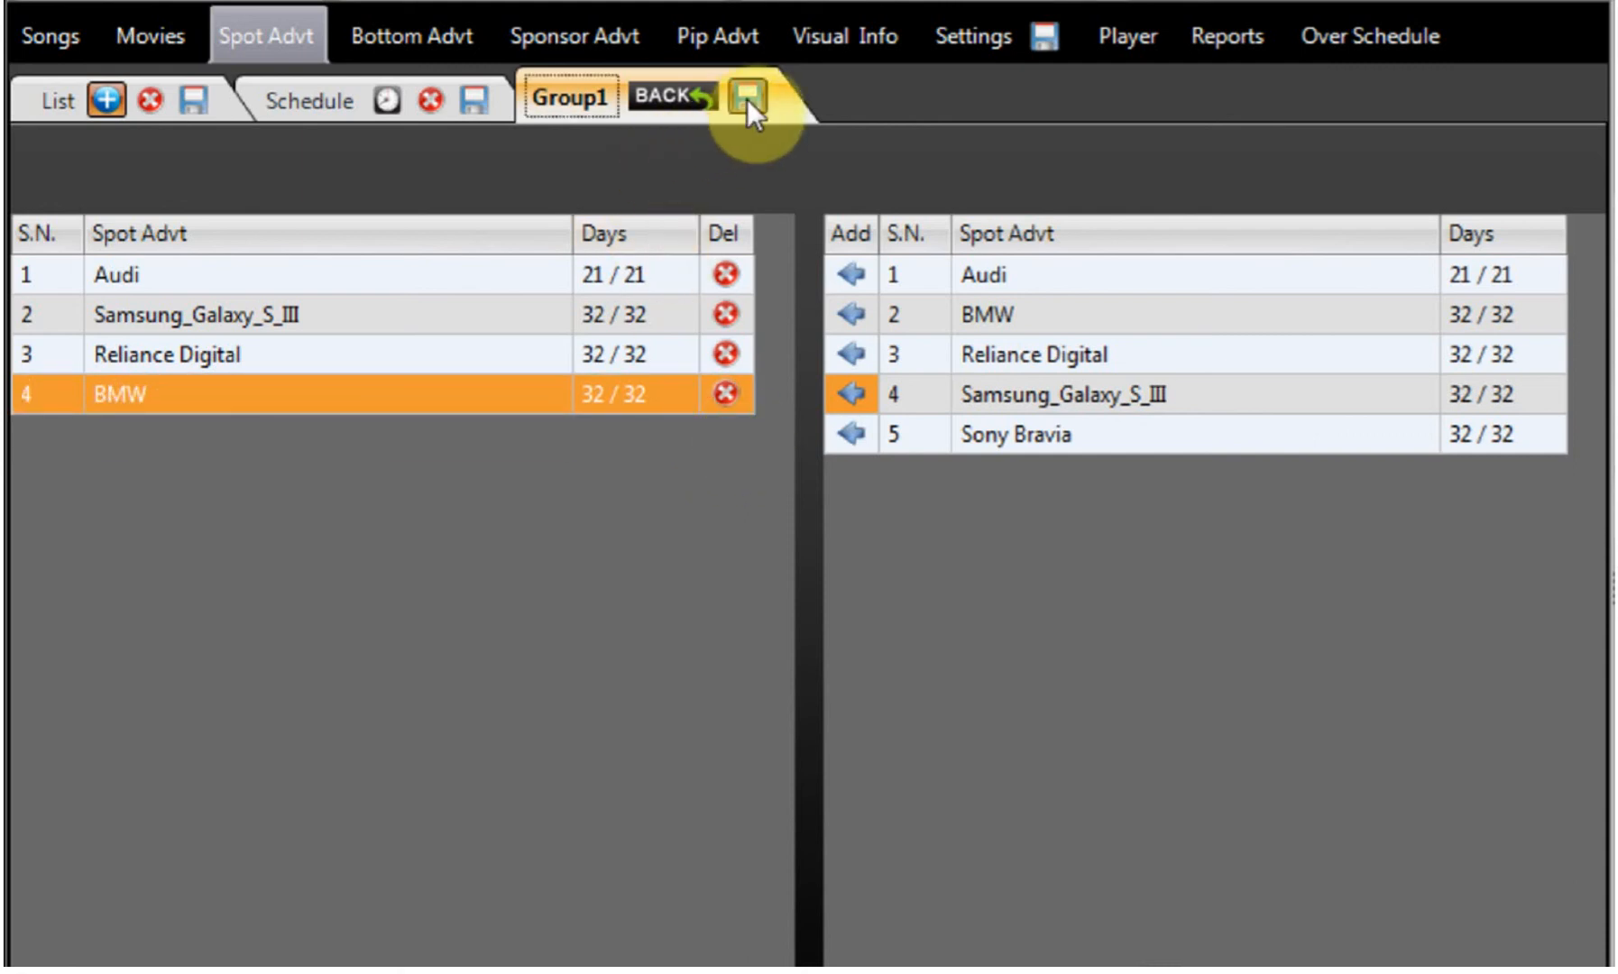
click(676, 99)
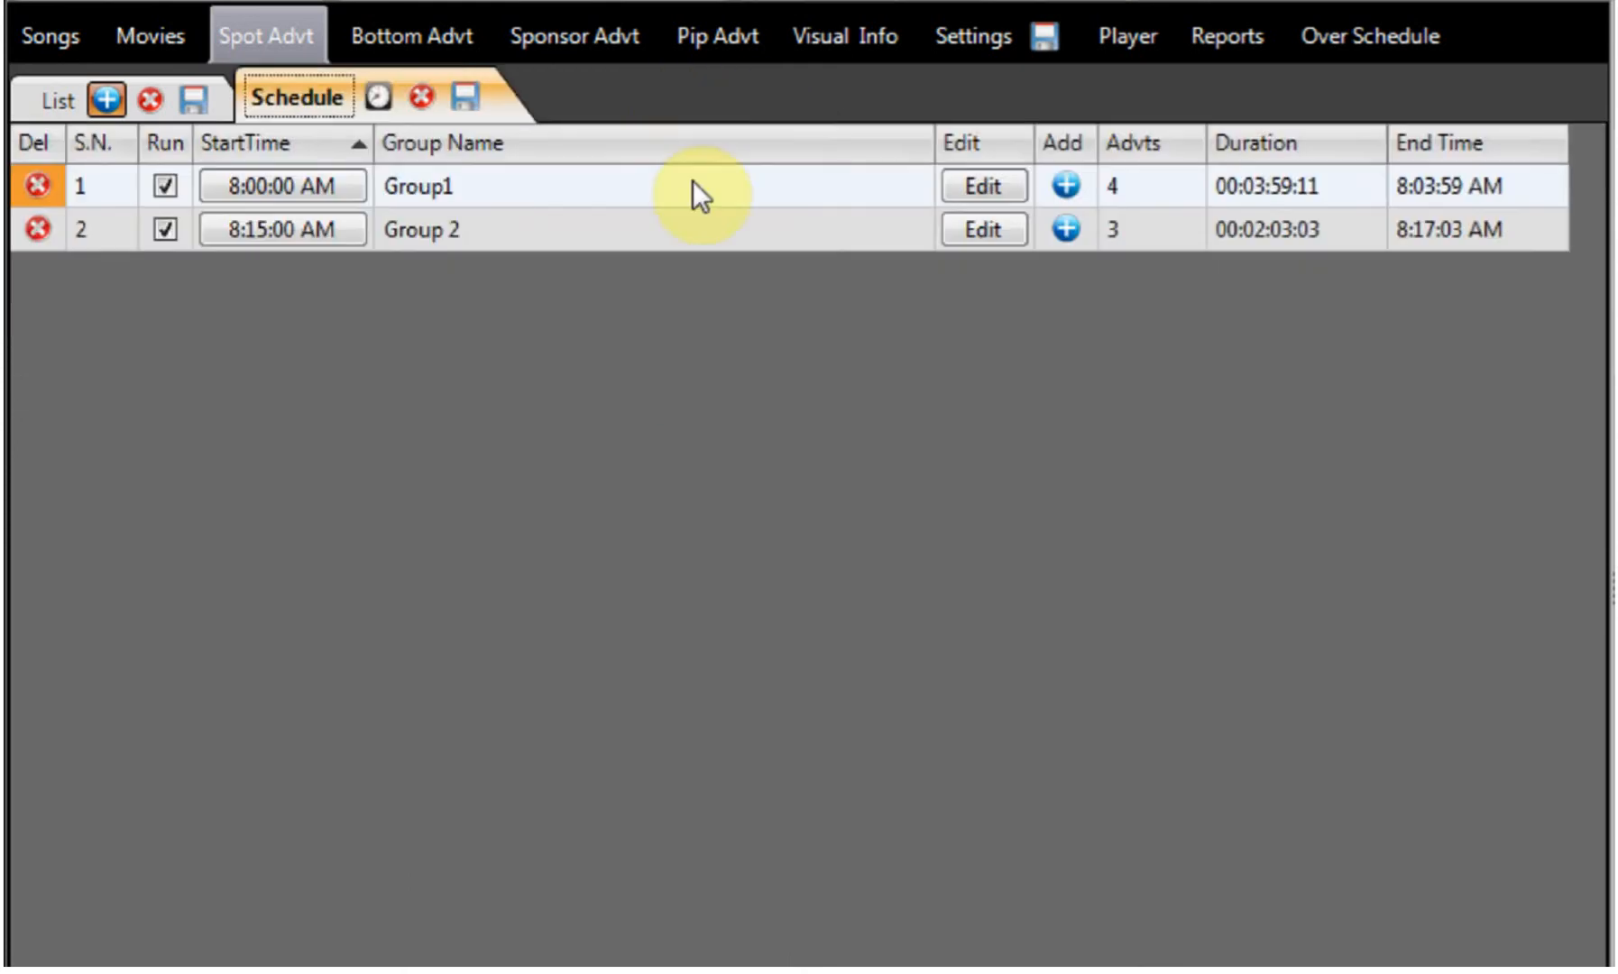
click(774, 185)
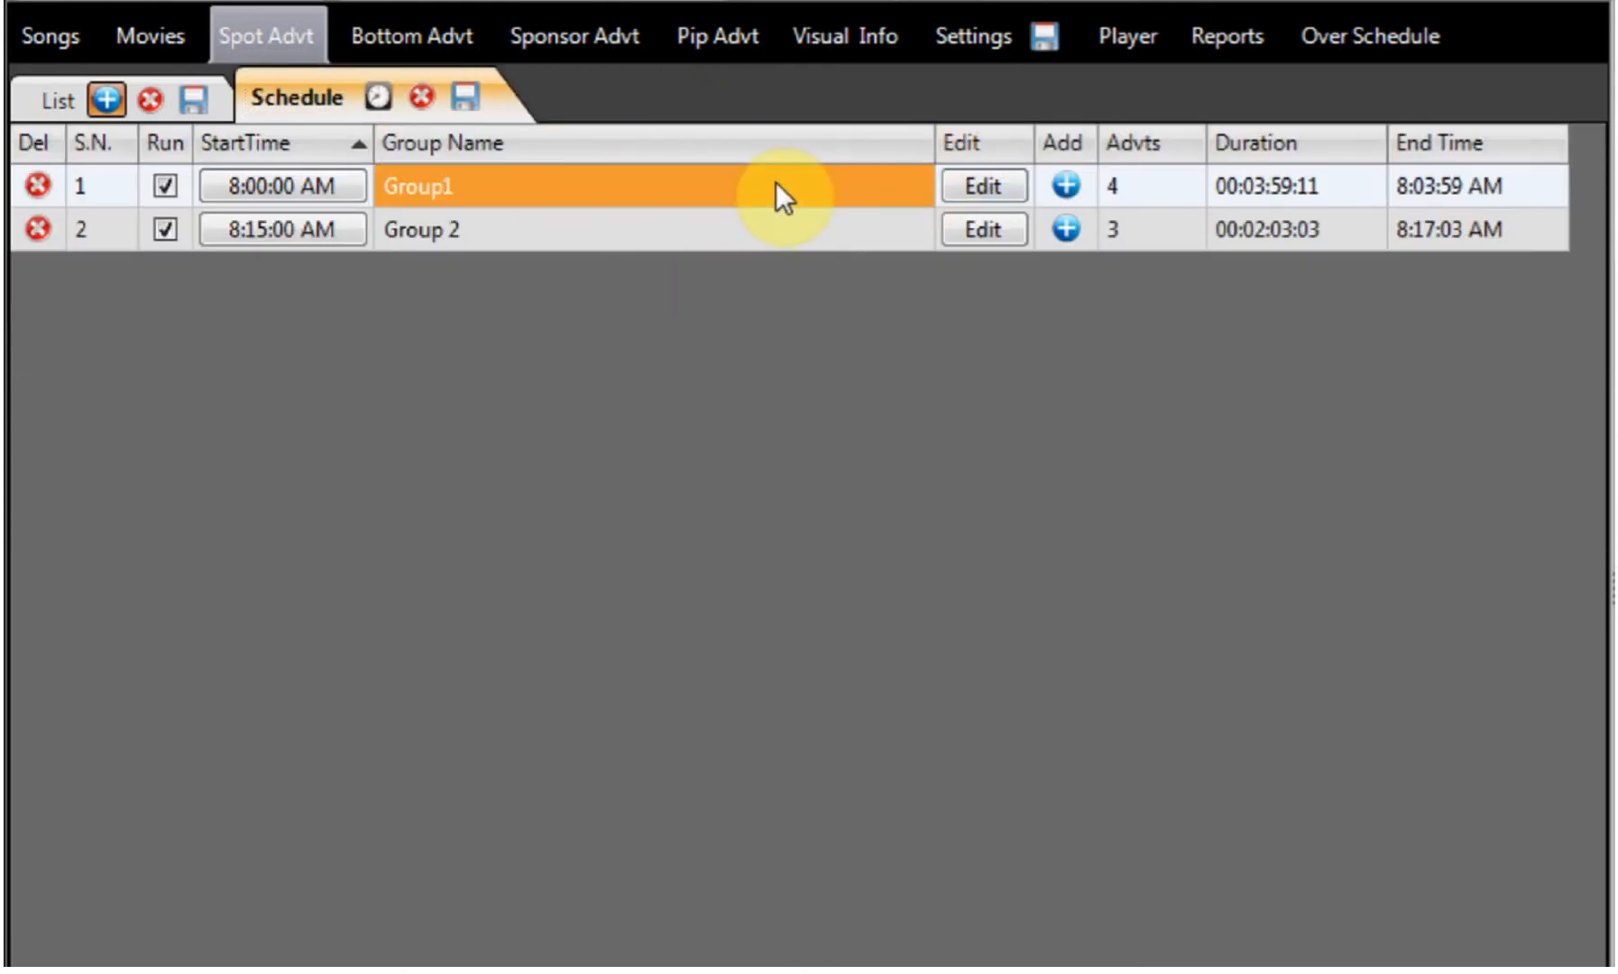
Look up the scheduled timings of Reliance Digital from the spot advert list and sort them by group name in descending order
click(51, 96)
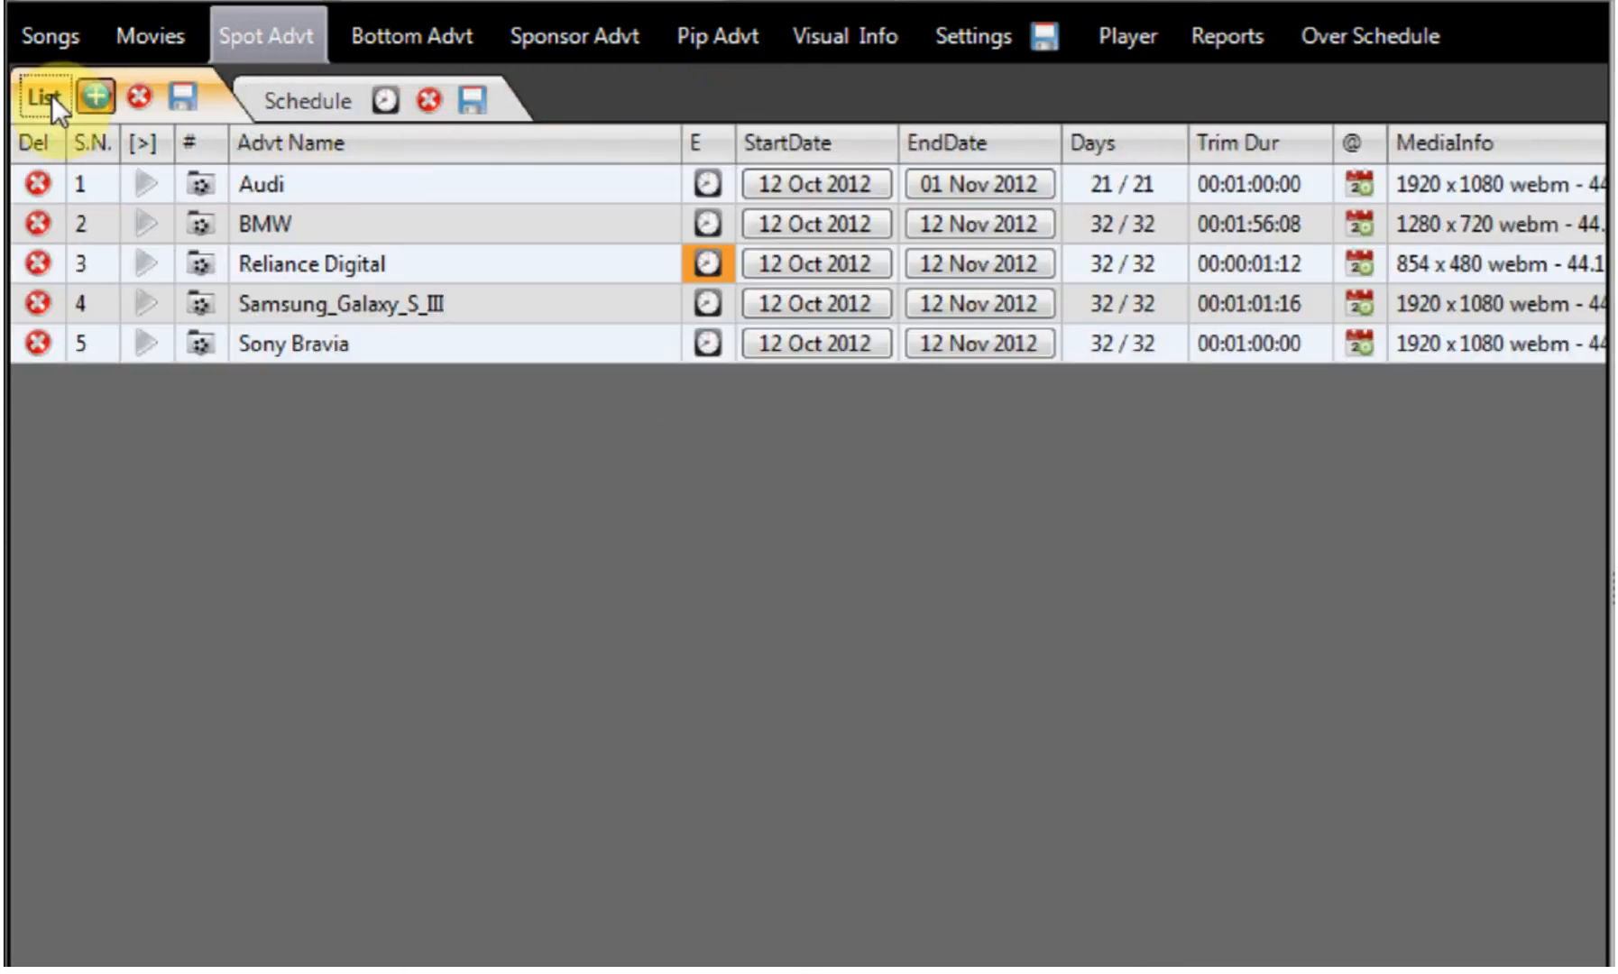
click(476, 270)
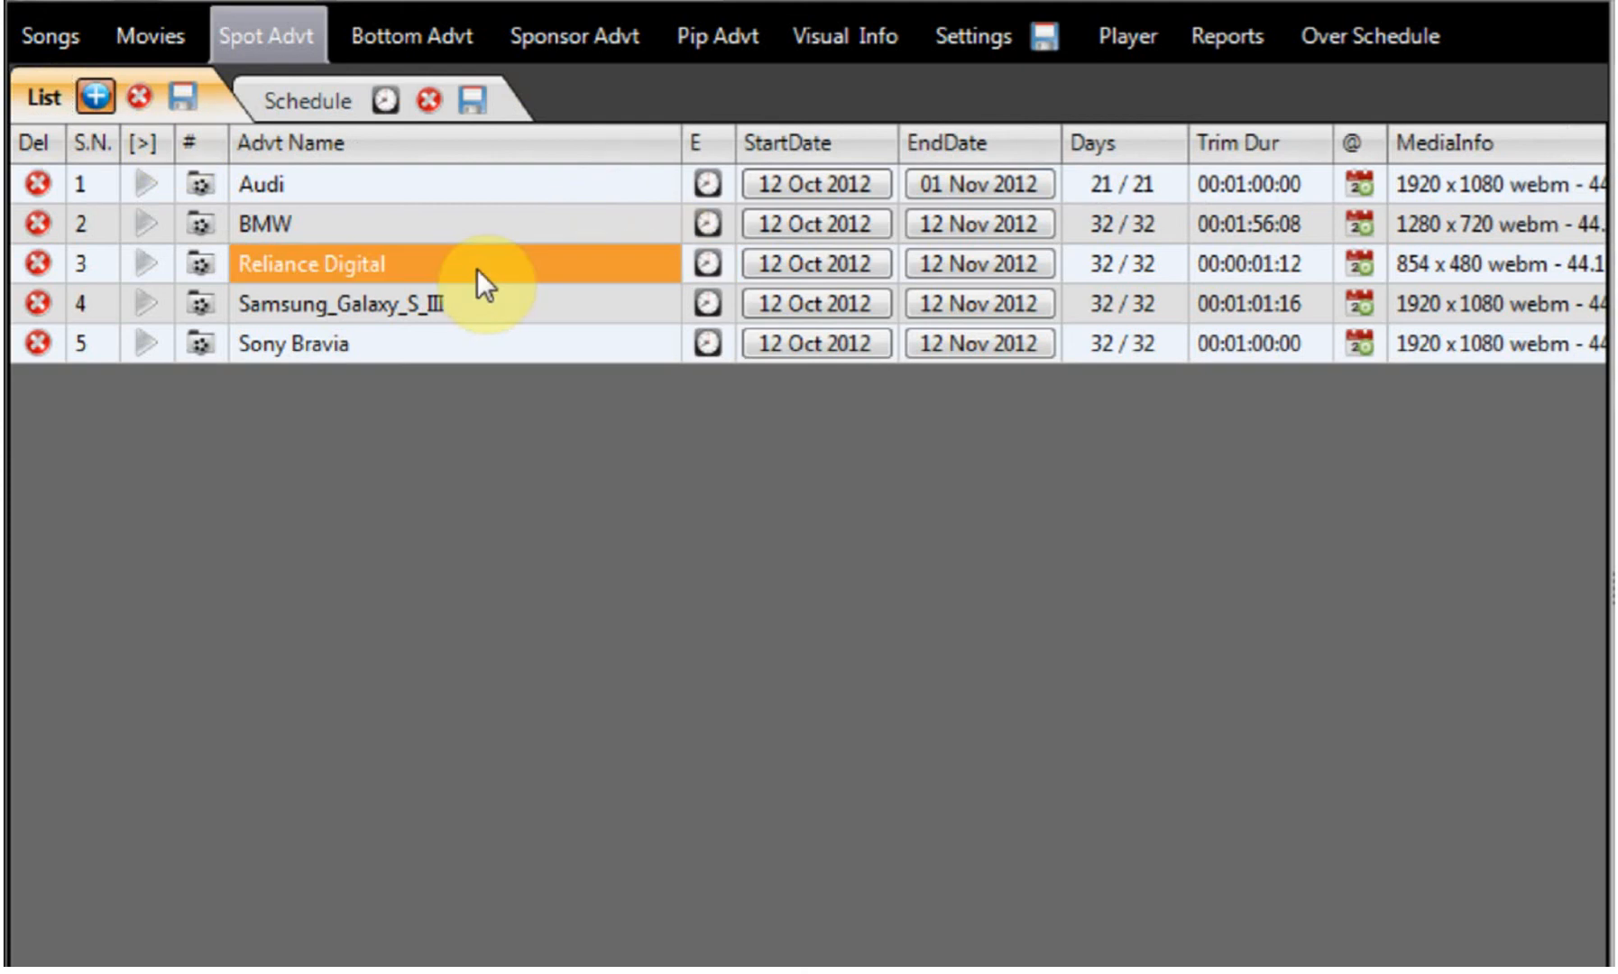
click(1357, 262)
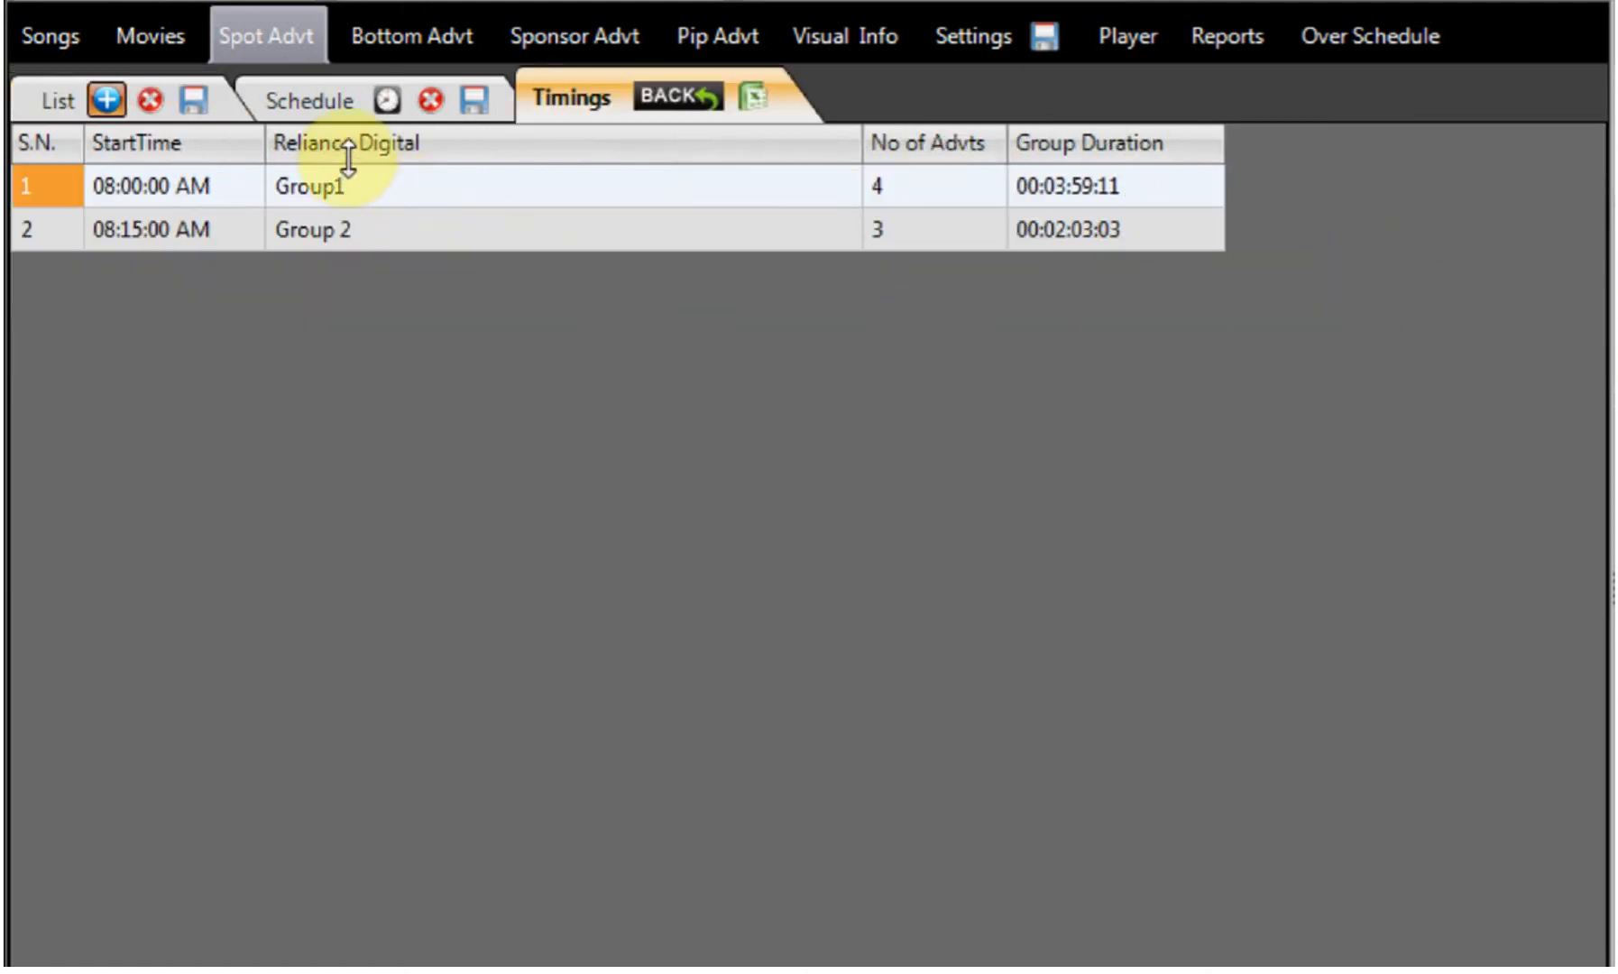
click(450, 149)
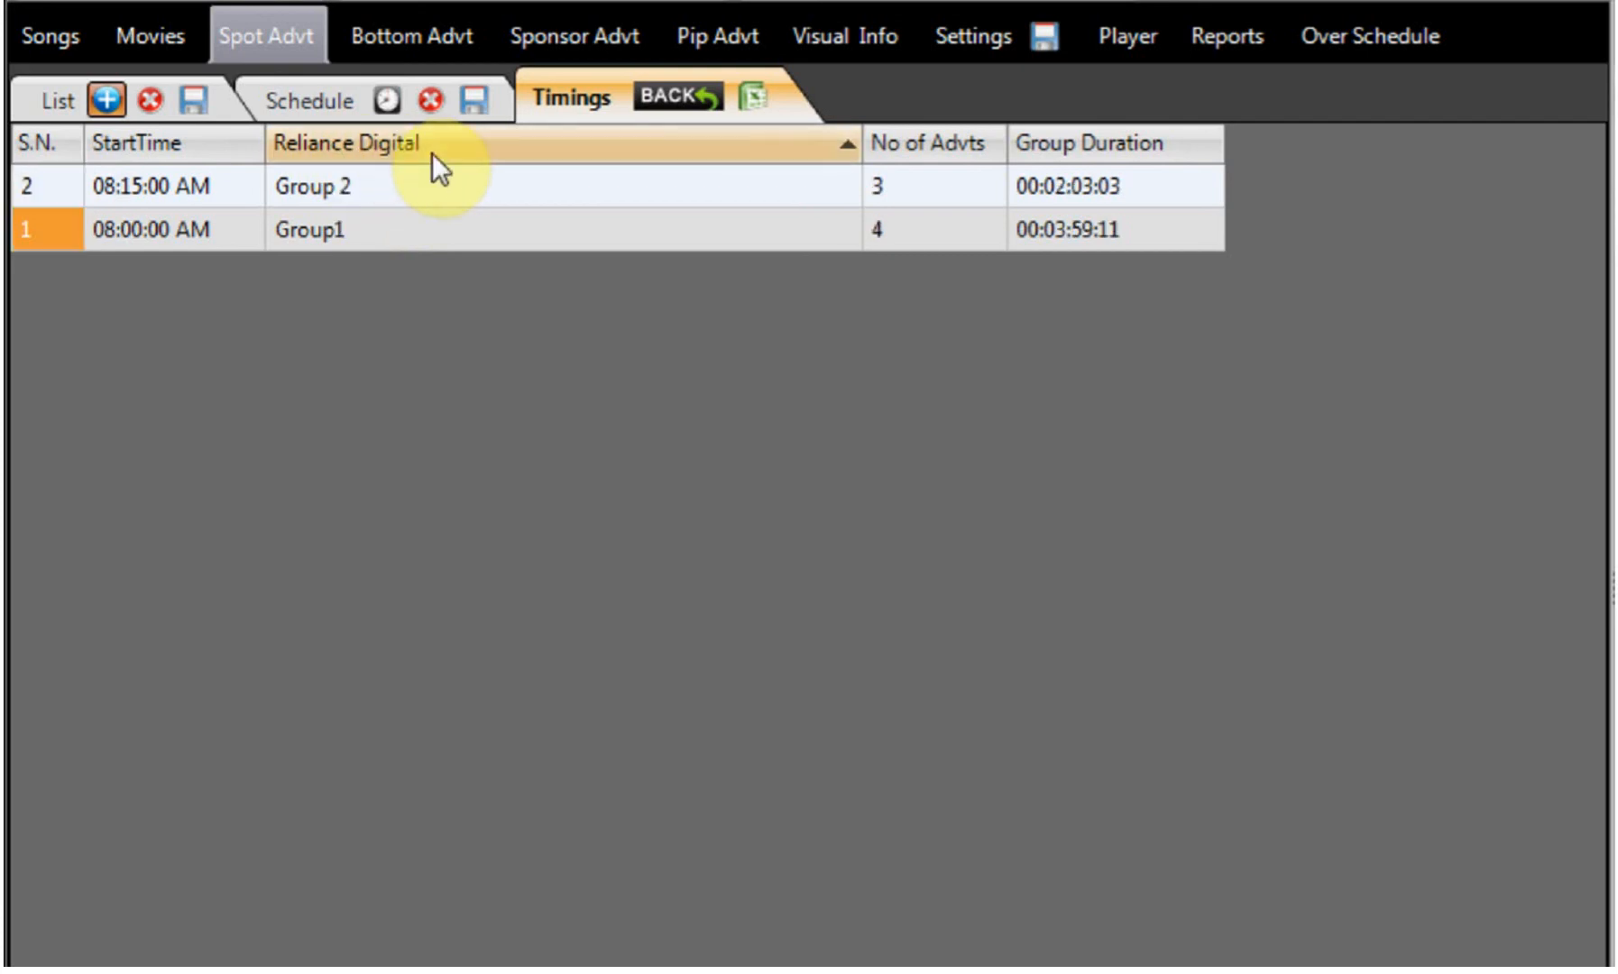
click(432, 153)
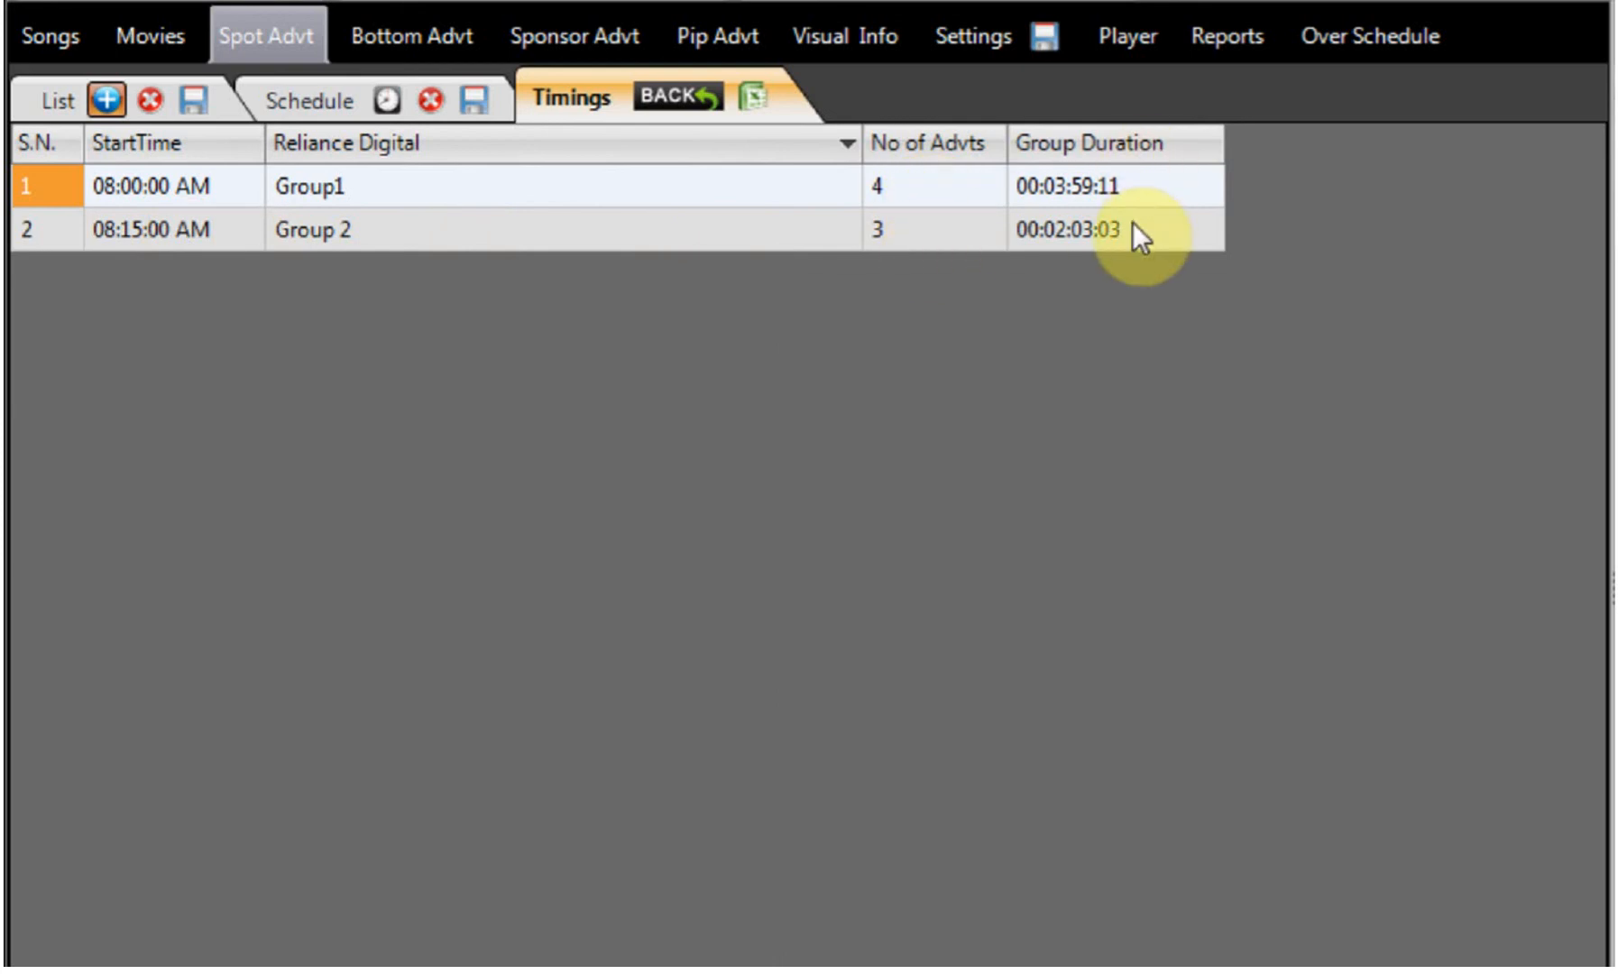
Export the Reliance Digital timings to Excel, view the exported sheet there and close it
click(651, 92)
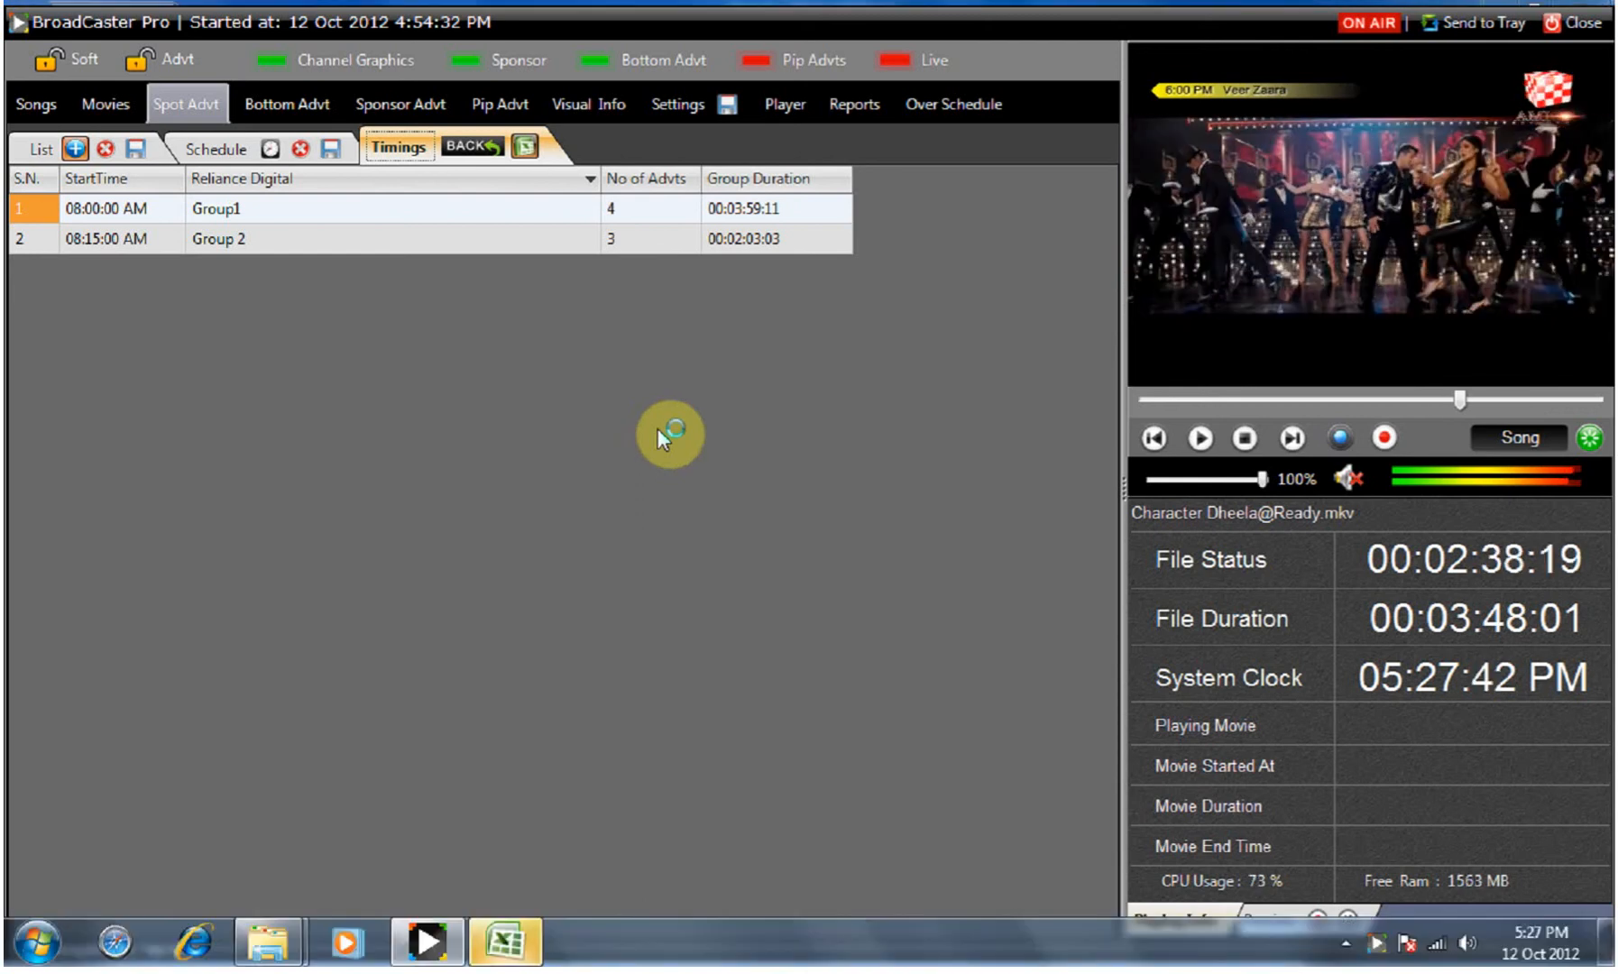
click(520, 949)
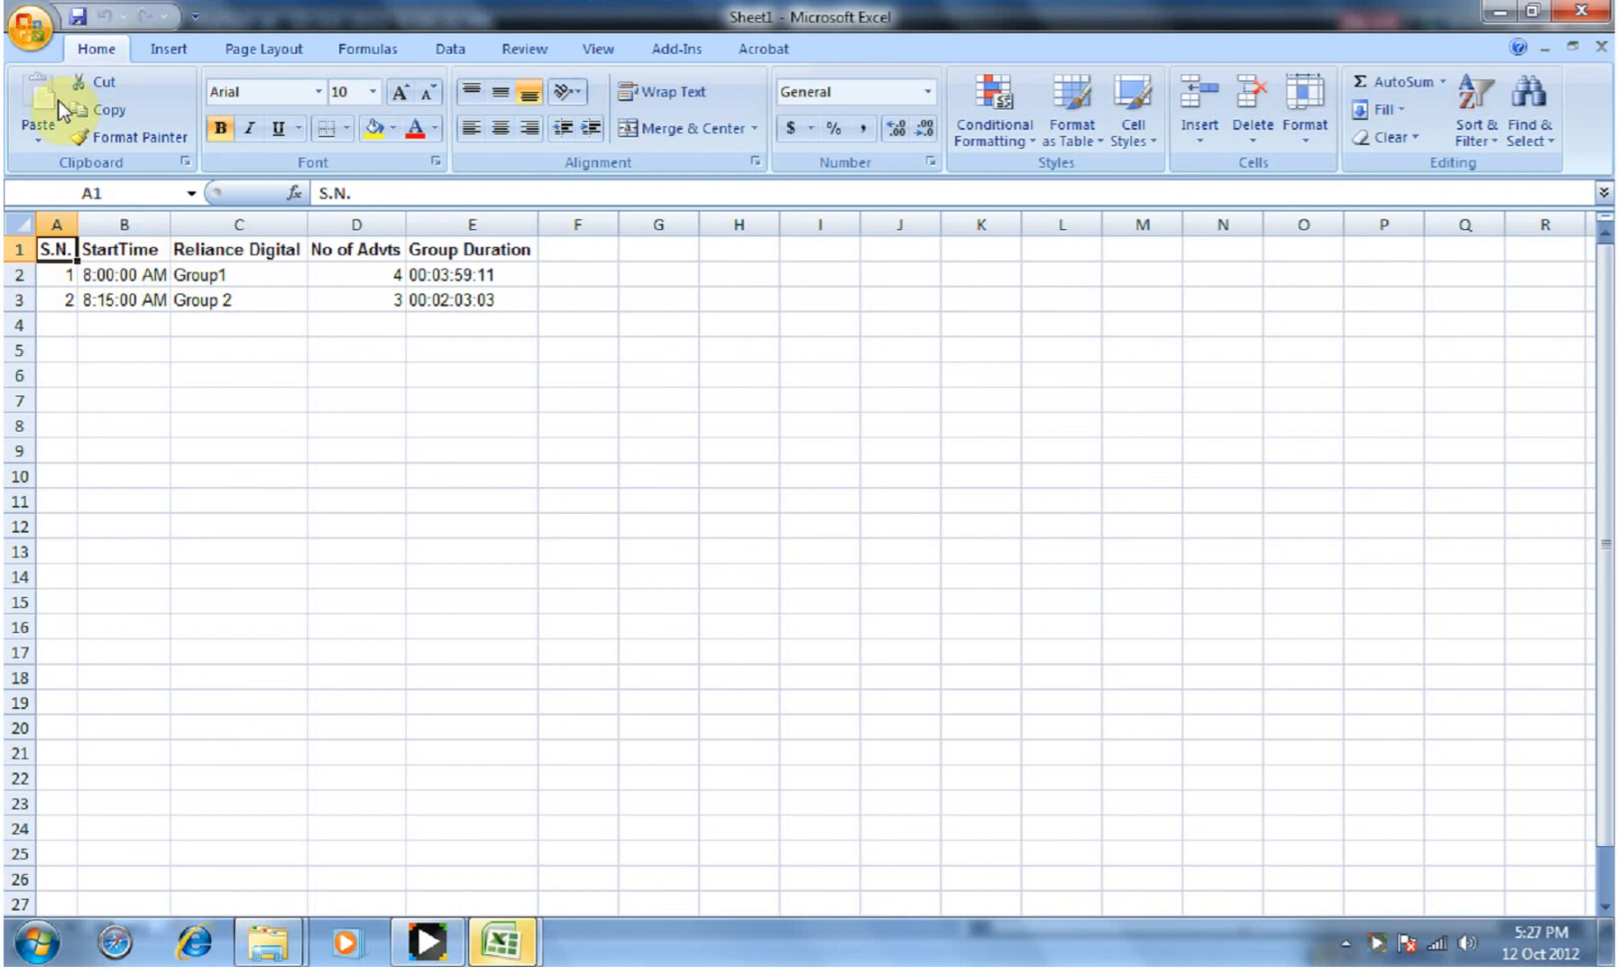
click(78, 16)
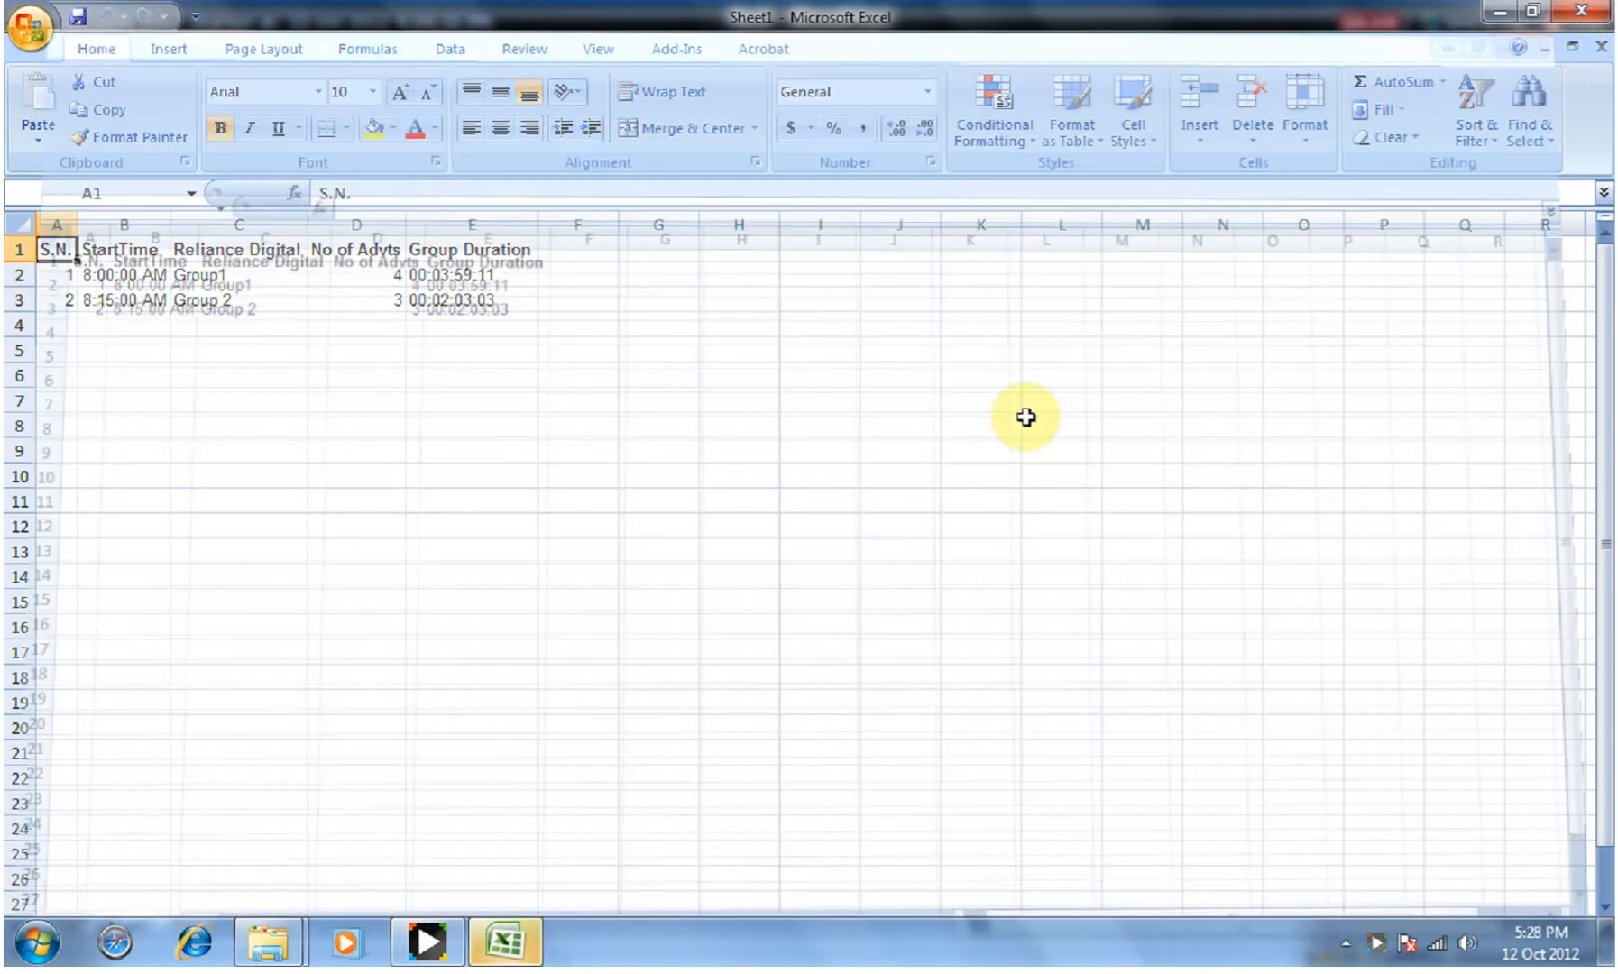
click(1574, 10)
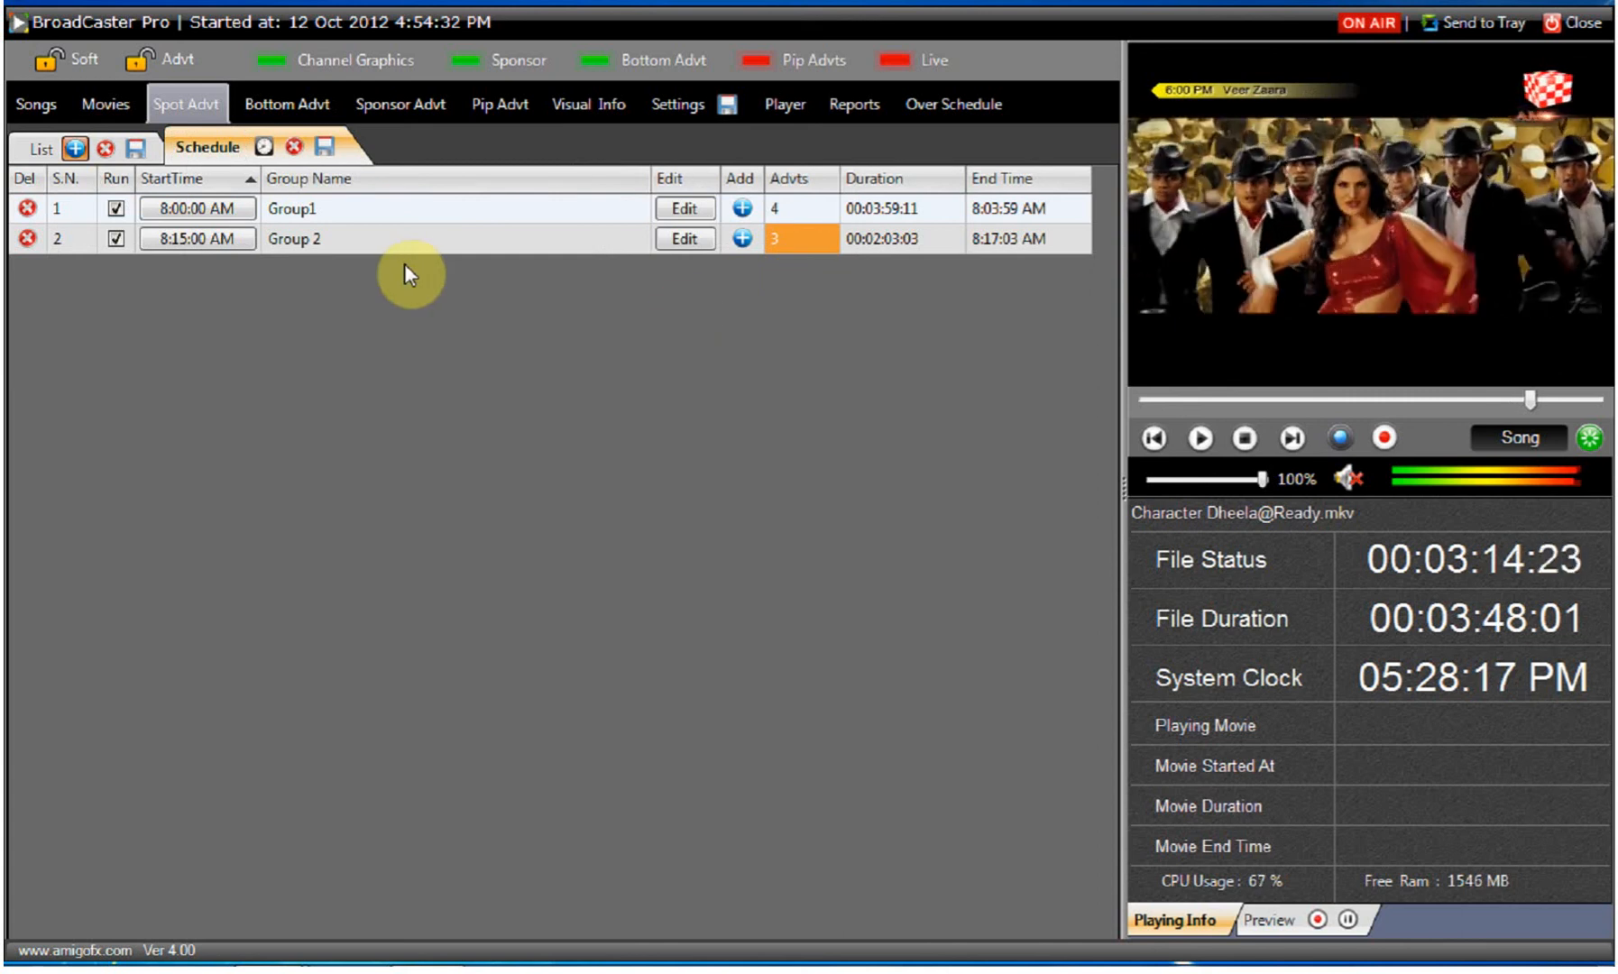
Disable running of Group 2 in the spot advert schedule
click(314, 242)
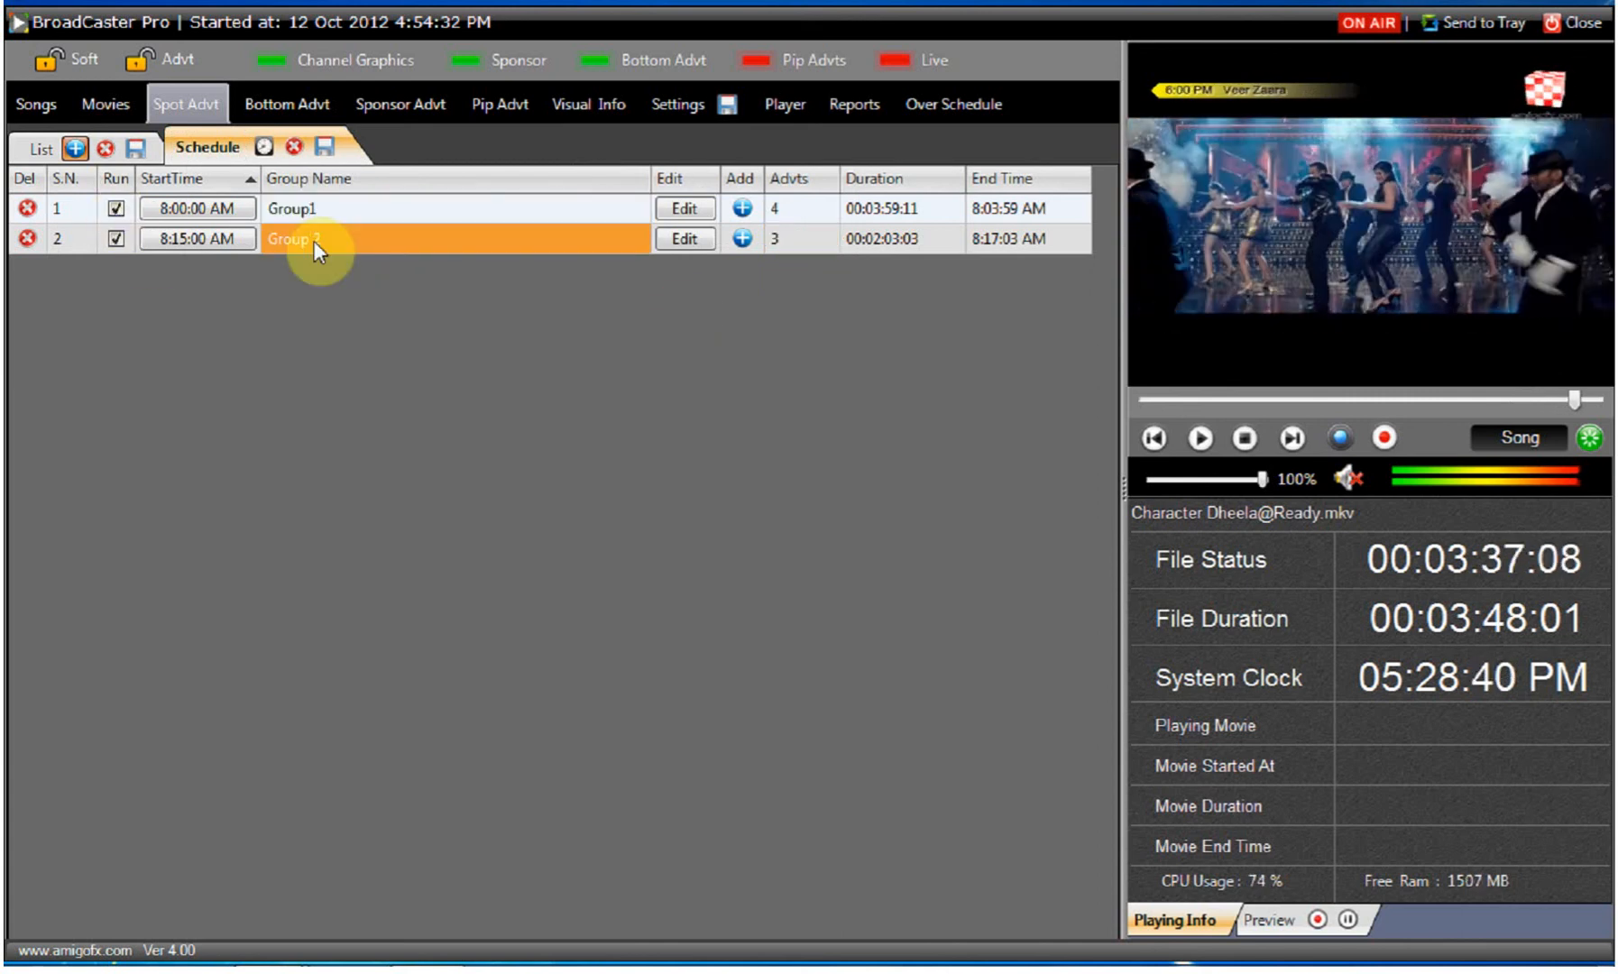
click(115, 238)
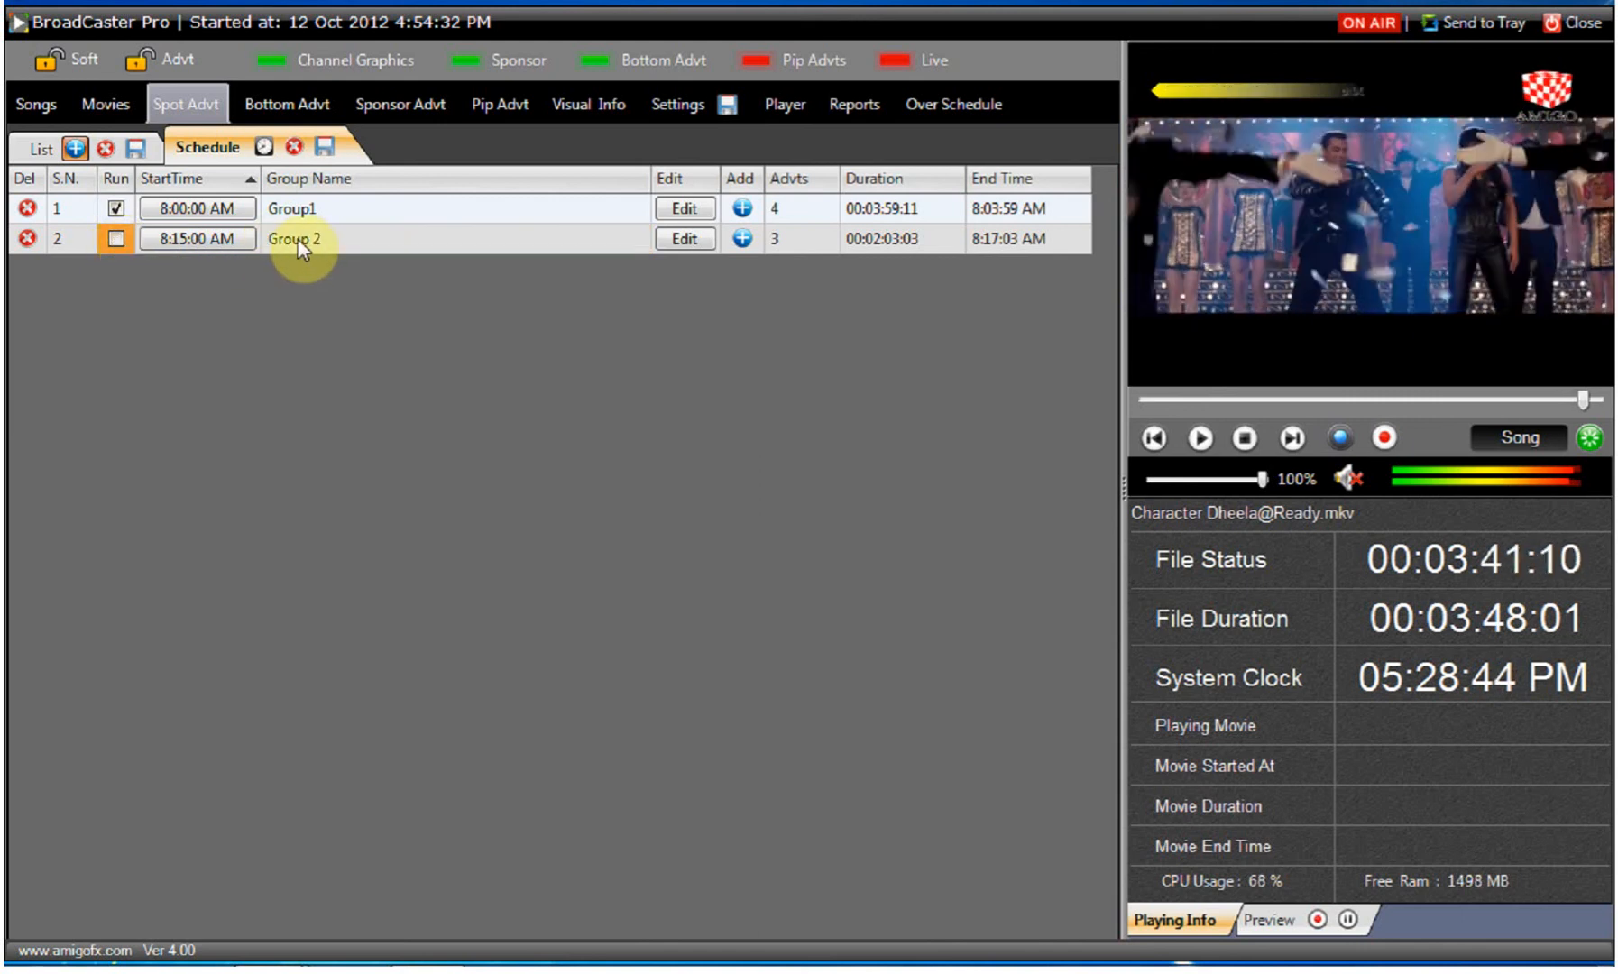